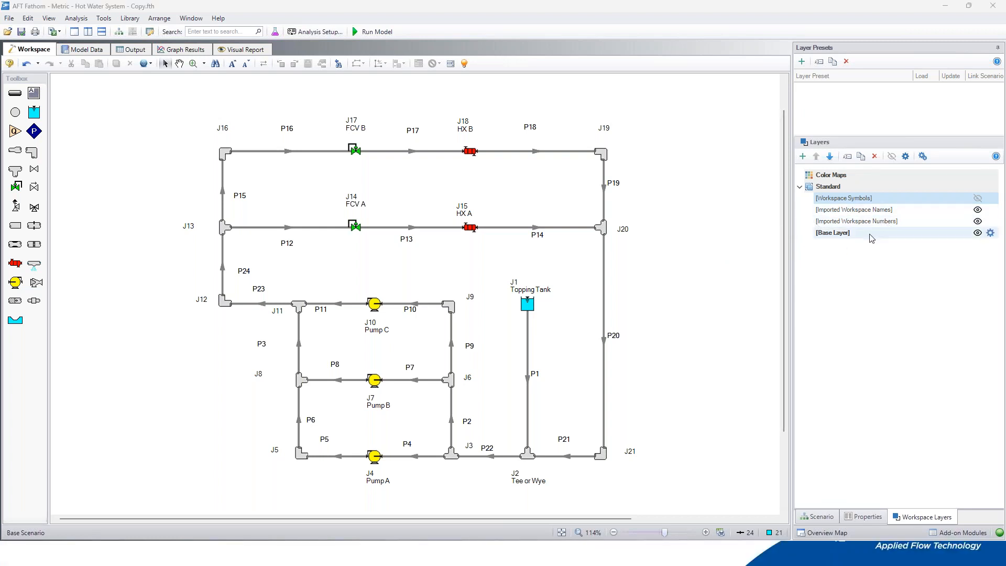
Hide the Imported Workspace Names, Imported Workspace Numbers and Base Layer layers, toggling the names layer once beforehand
left_click(978, 210)
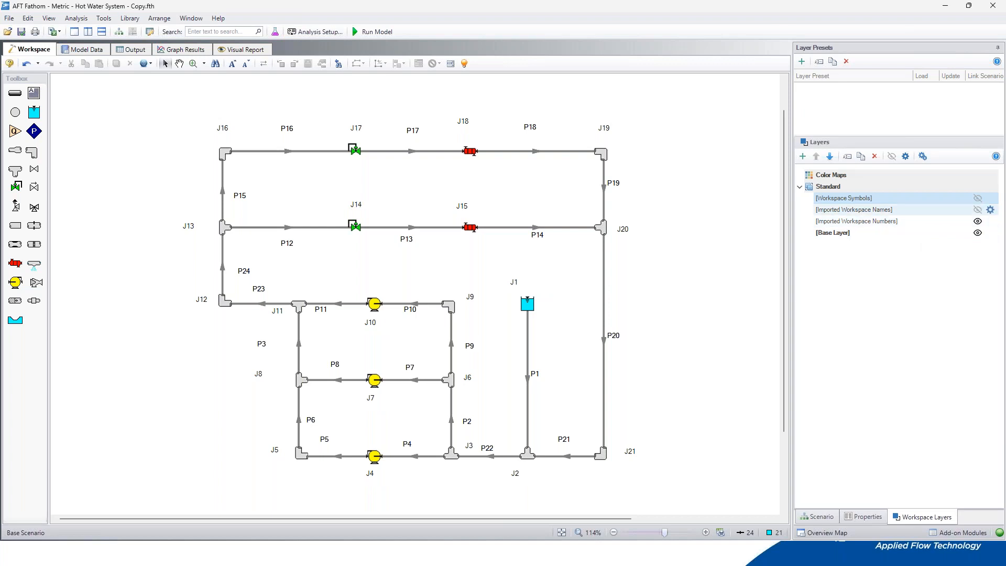
left_click(978, 210)
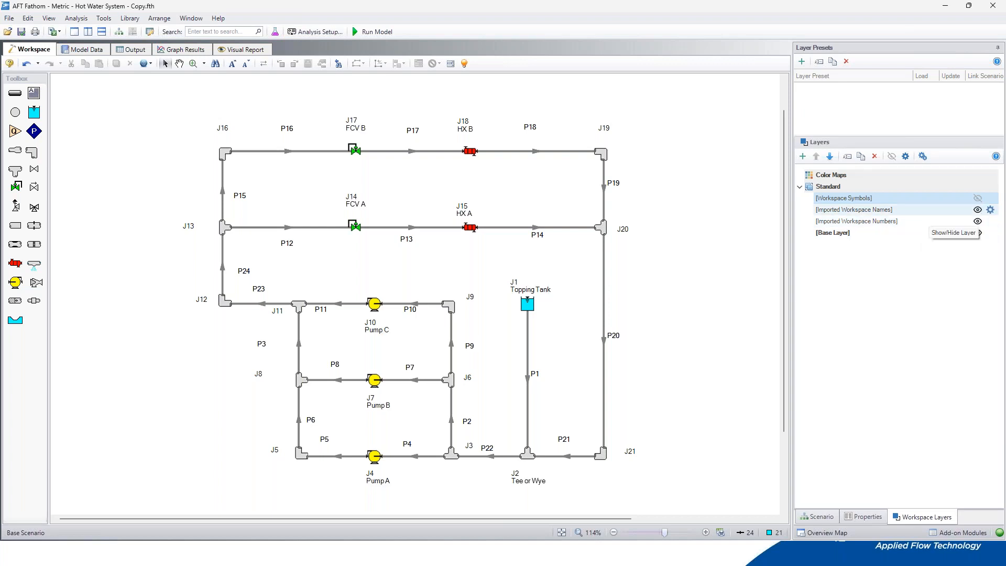
left_click(977, 210)
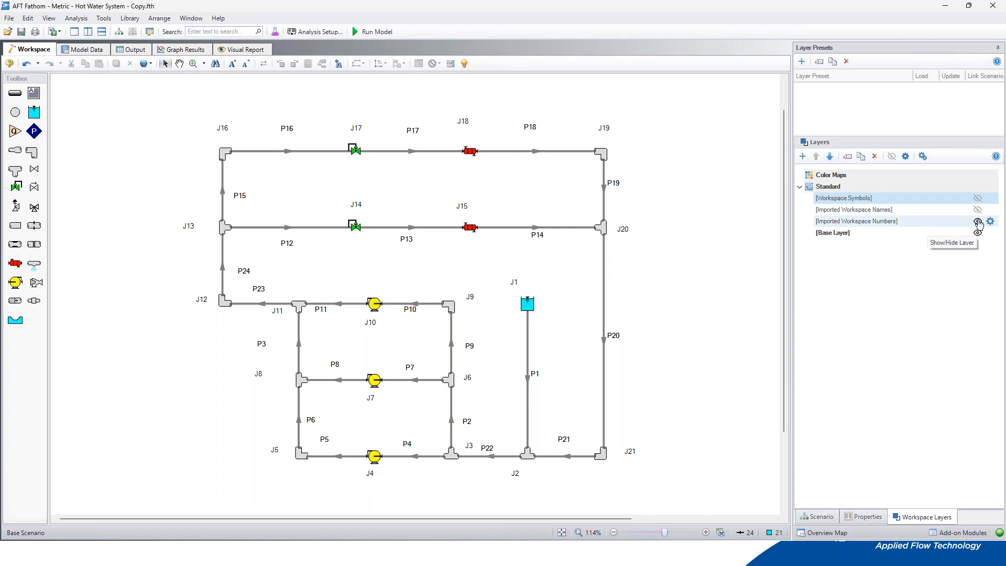
left_click(978, 221)
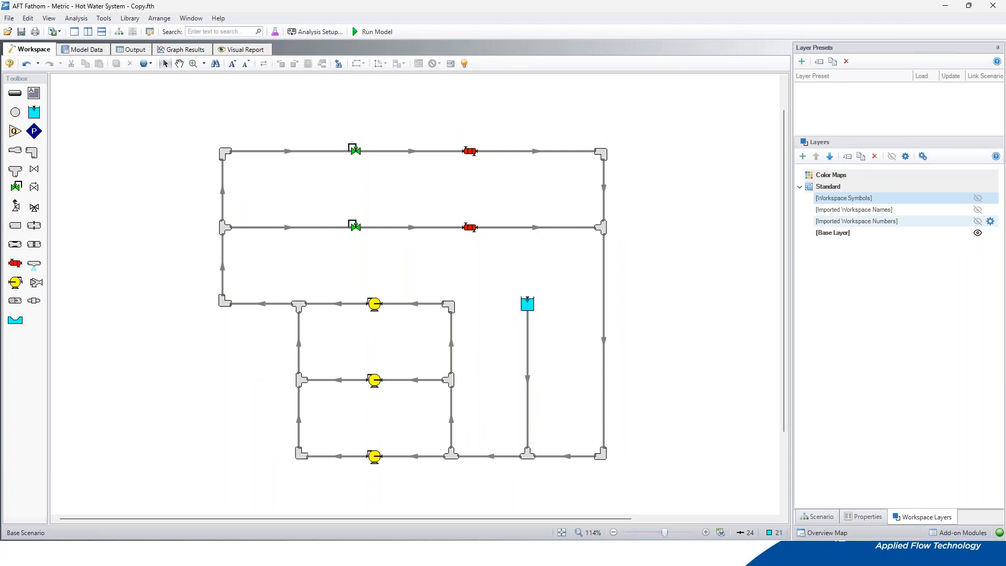
left_click(978, 233)
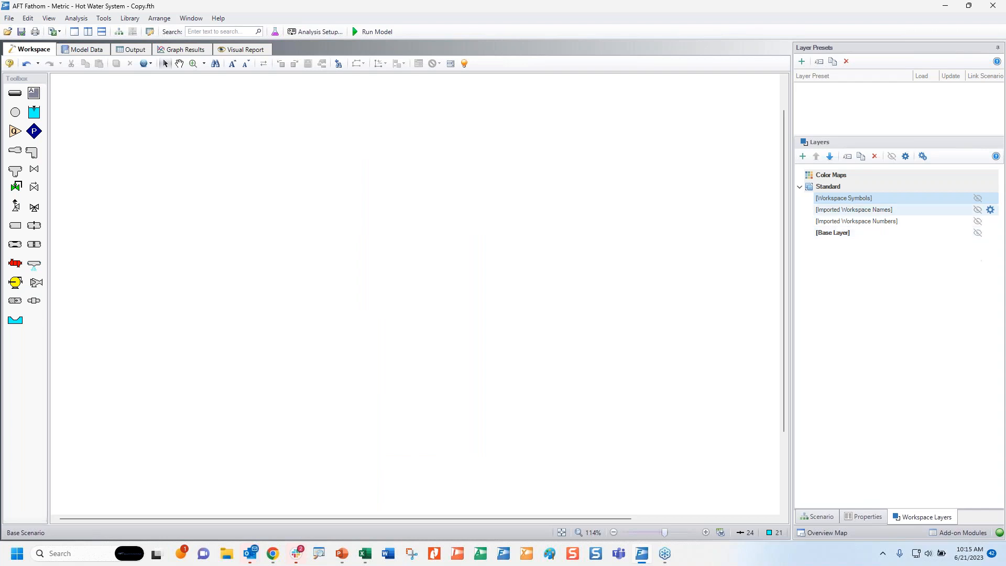
Show the Imported Workspace Names, Imported Workspace Numbers and Base Layer layers again
left_click(977, 210)
left_click(978, 222)
left_click(978, 233)
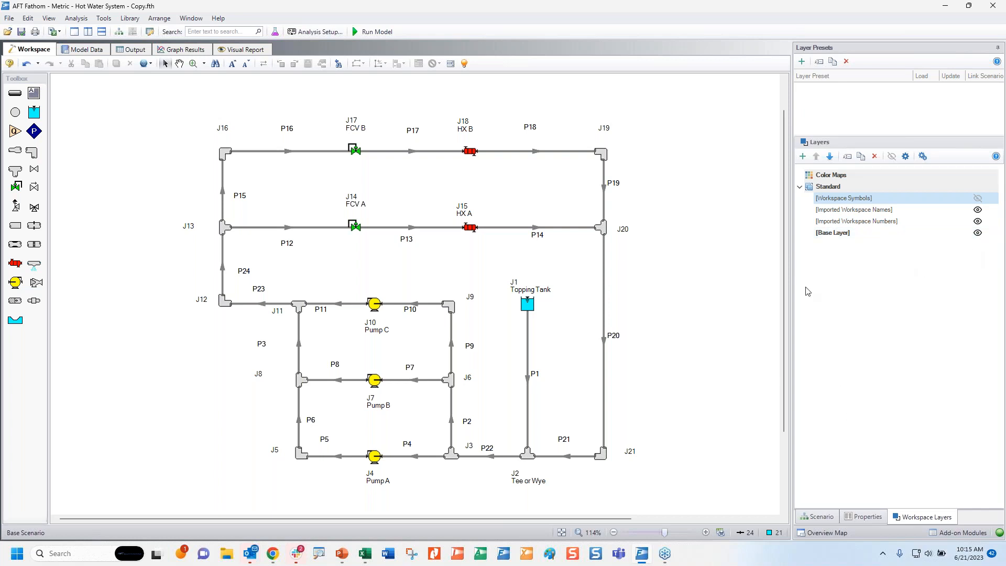
left_click_drag(786, 276, 785, 234)
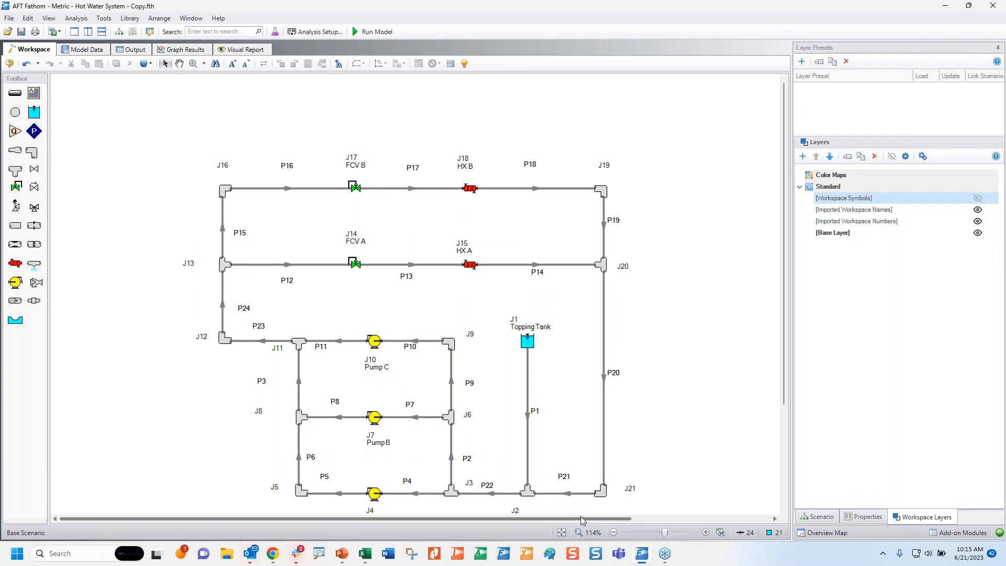
In the global layer settings, turn on the analysis title, input filename, scenario name and units in legend
left_click(923, 157)
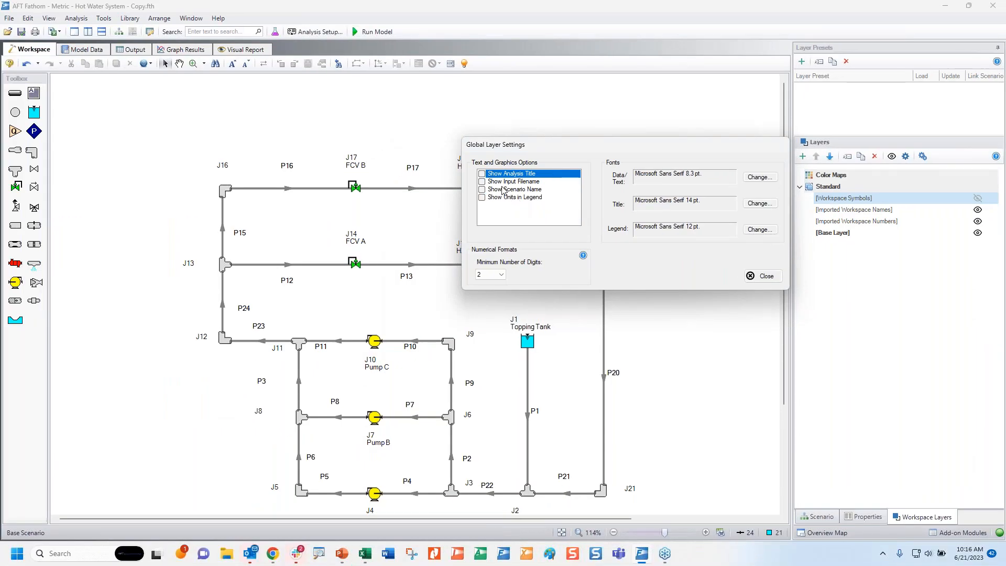
left_click(481, 175)
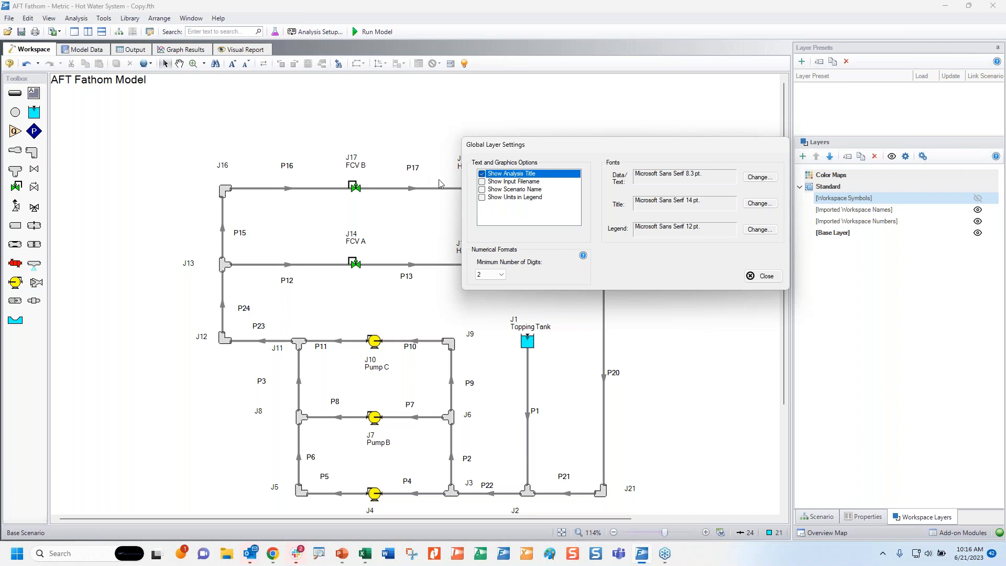
left_click(481, 181)
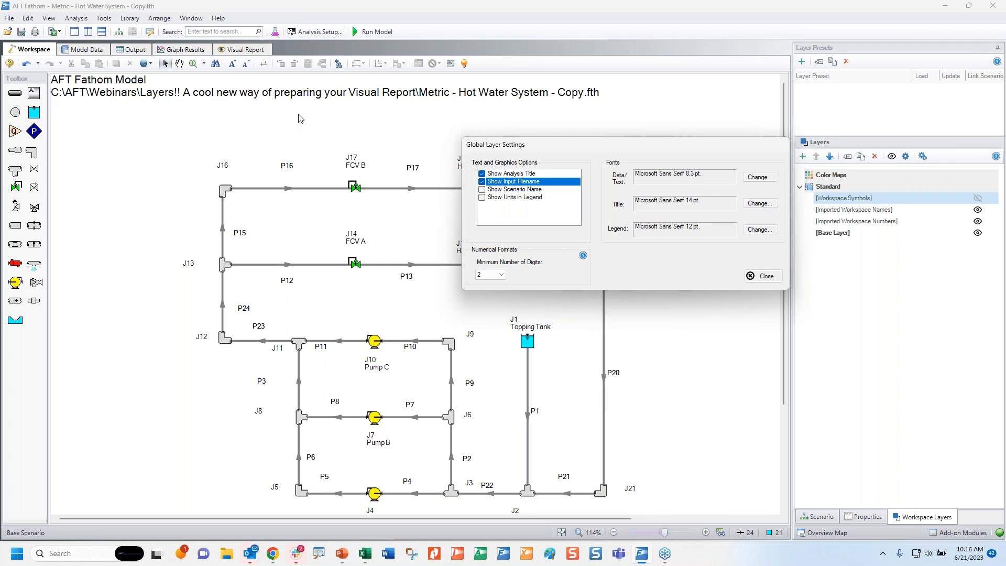
left_click(481, 189)
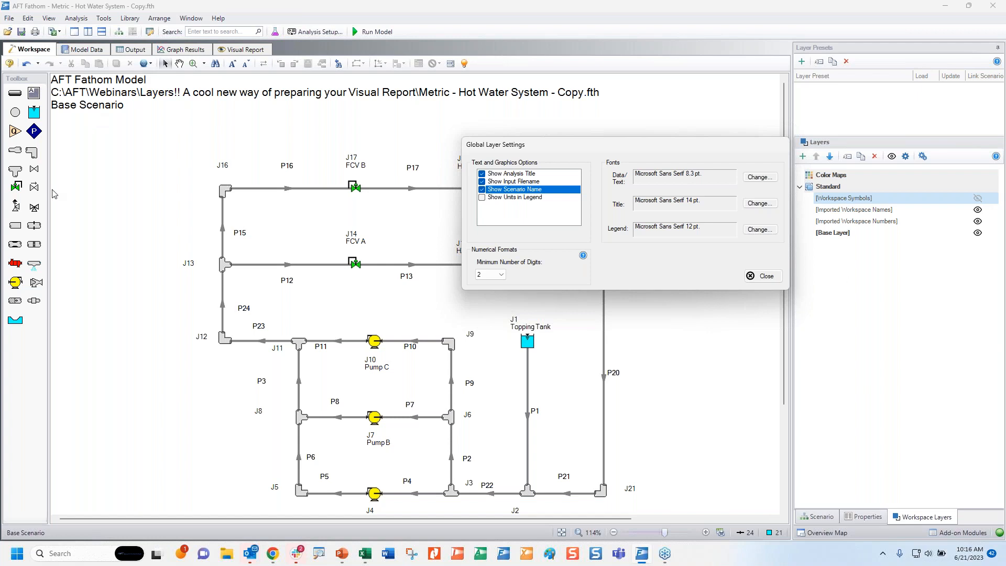
left_click(482, 198)
left_click(482, 197)
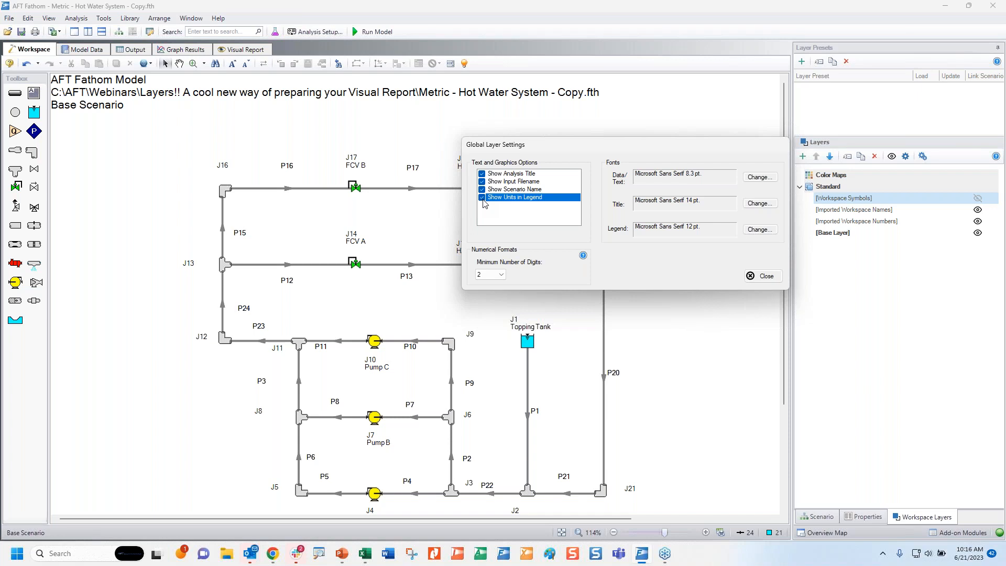
Turn off the units in legend, scenario name, input filename and analysis title, and close the global layer settings
left_click(482, 197)
left_click(482, 189)
left_click(482, 181)
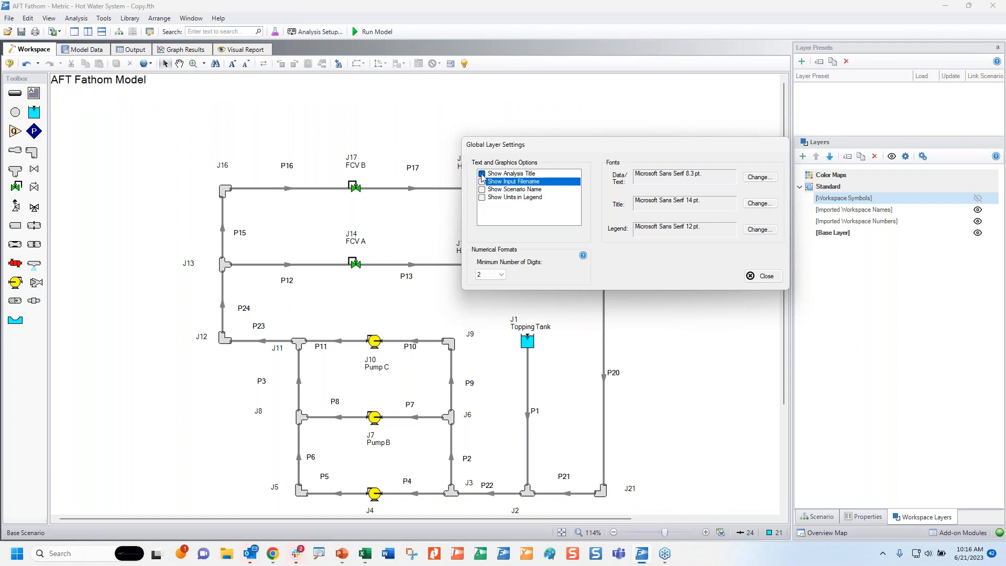
left_click(482, 174)
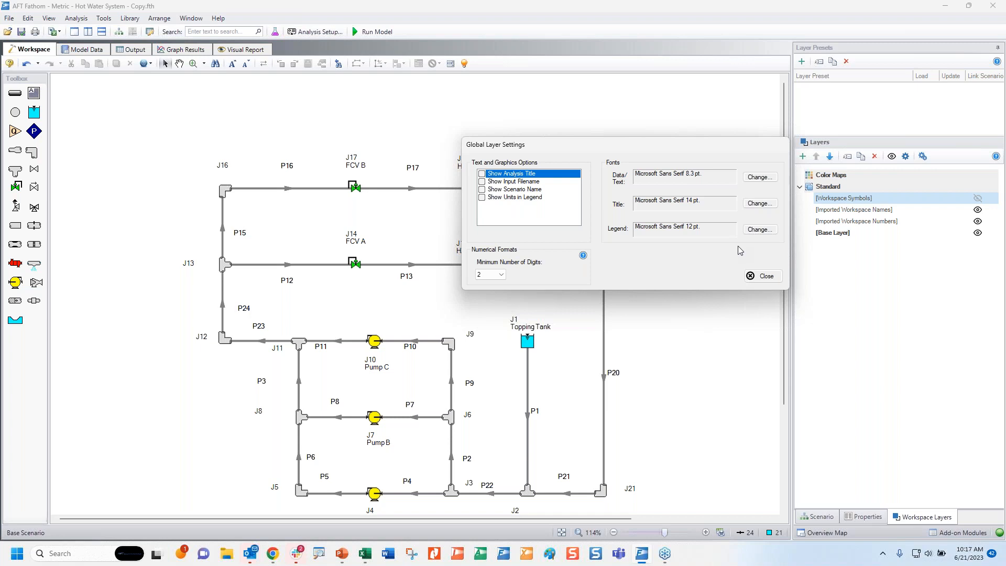
left_click(764, 277)
left_click_drag(687, 19, 543, 330)
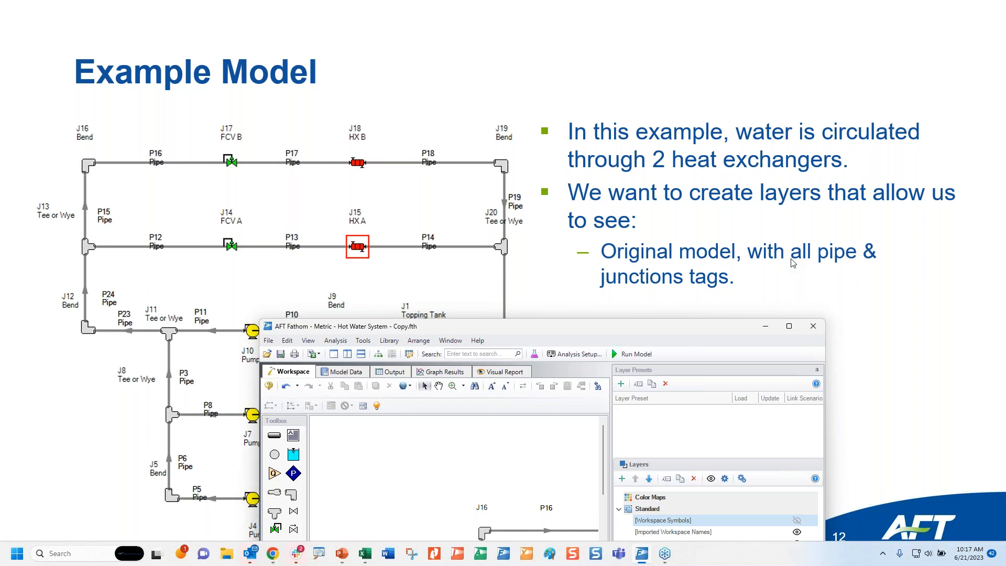
left_click_drag(542, 331, 533, 75)
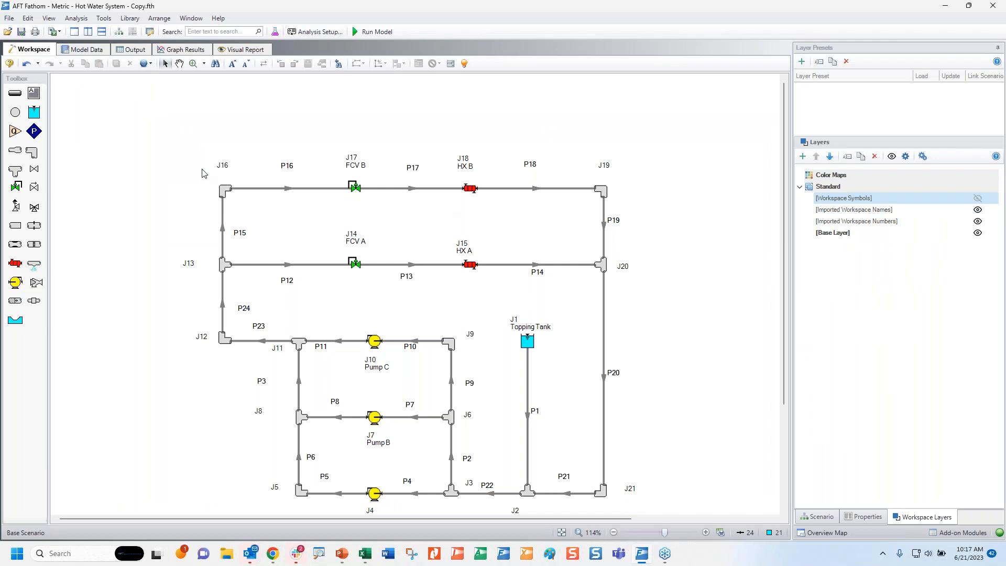
Select all pipes and junctions in the model and create a layer named Original from the workspace selection
left_click_drag(199, 139, 630, 517)
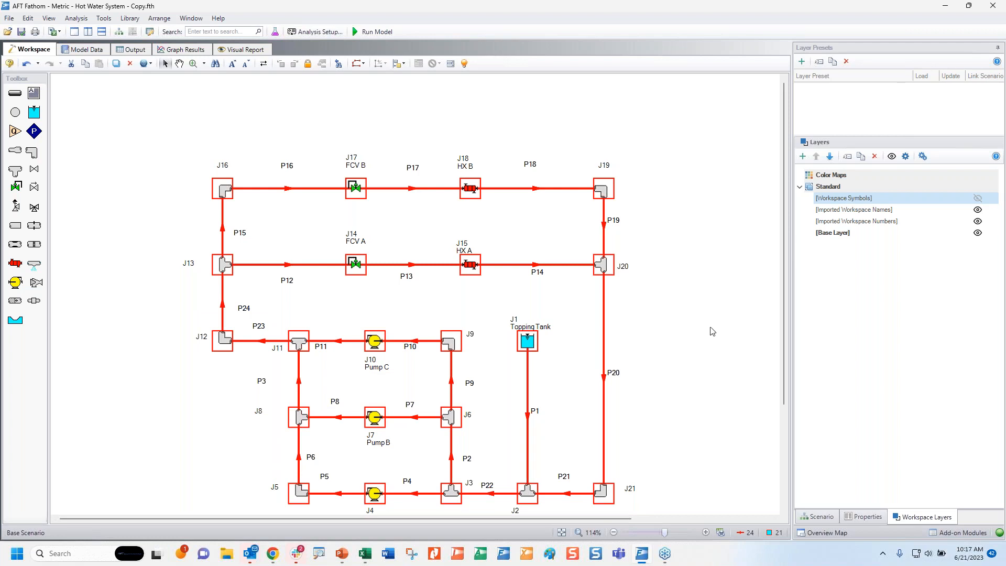
left_click(808, 160)
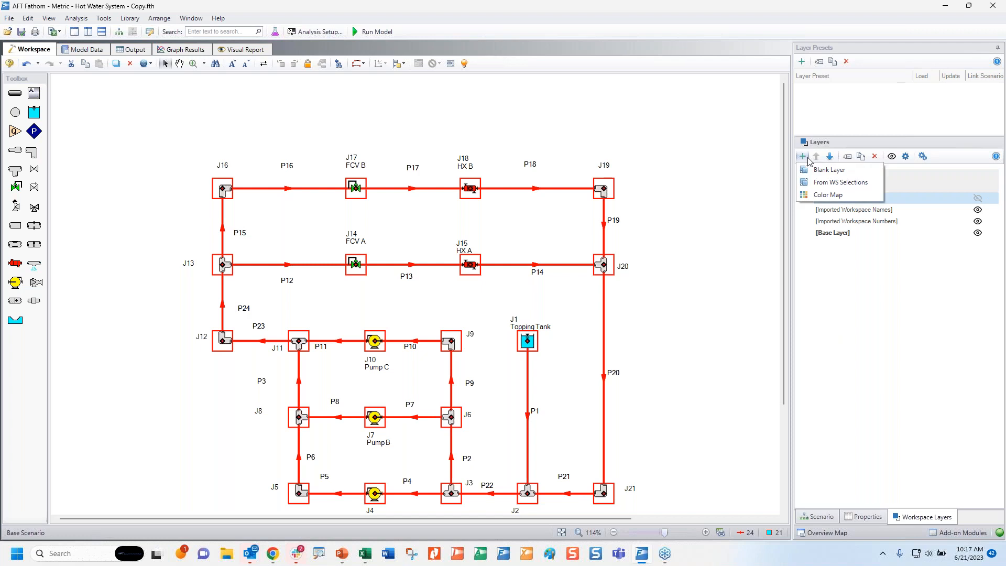
left_click(820, 188)
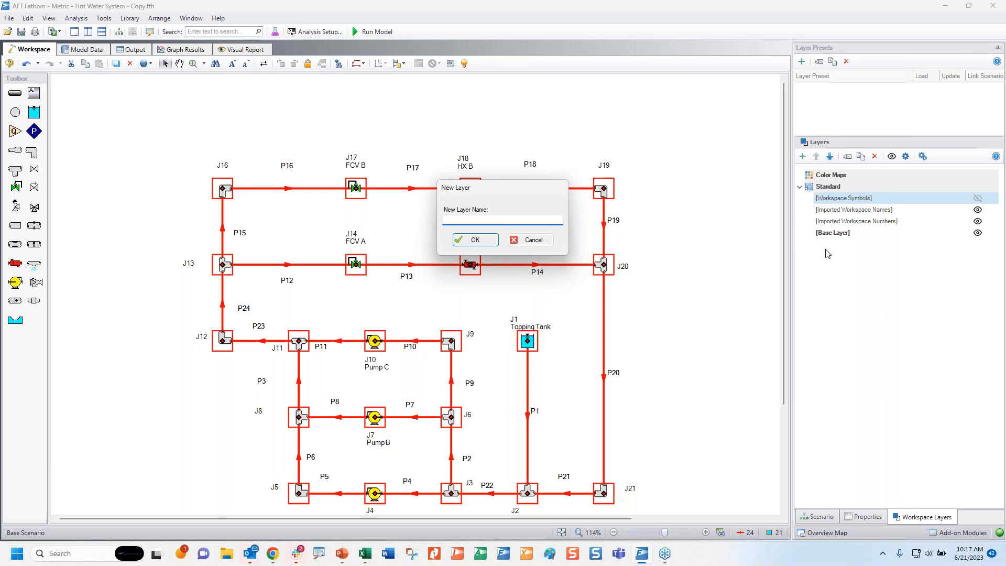
type("Original")
left_click(473, 240)
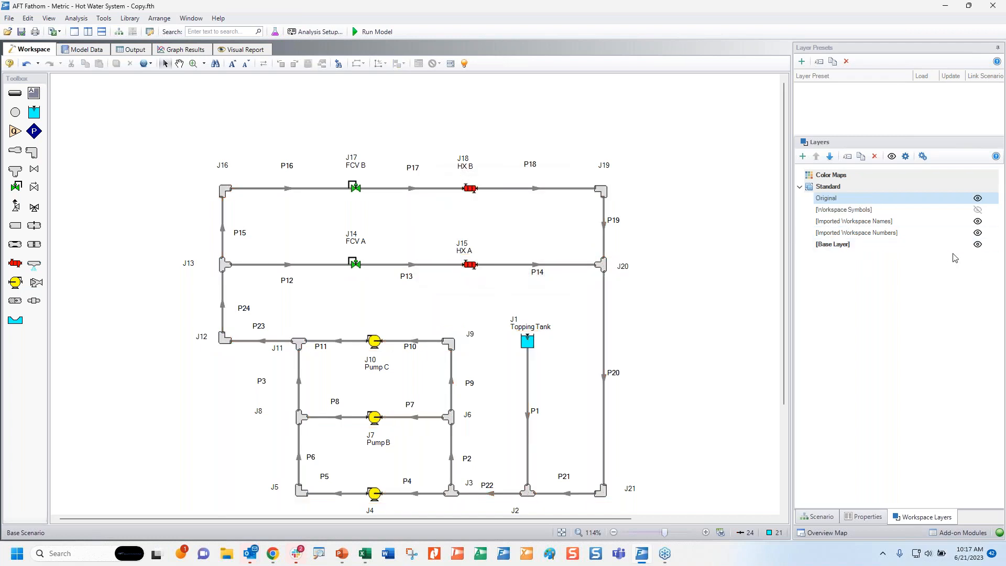
Hide the Base Layer, Imported Workspace Numbers and Imported Workspace Names layers, keeping only the Original layer shown
left_click(977, 244)
left_click(978, 232)
left_click(977, 221)
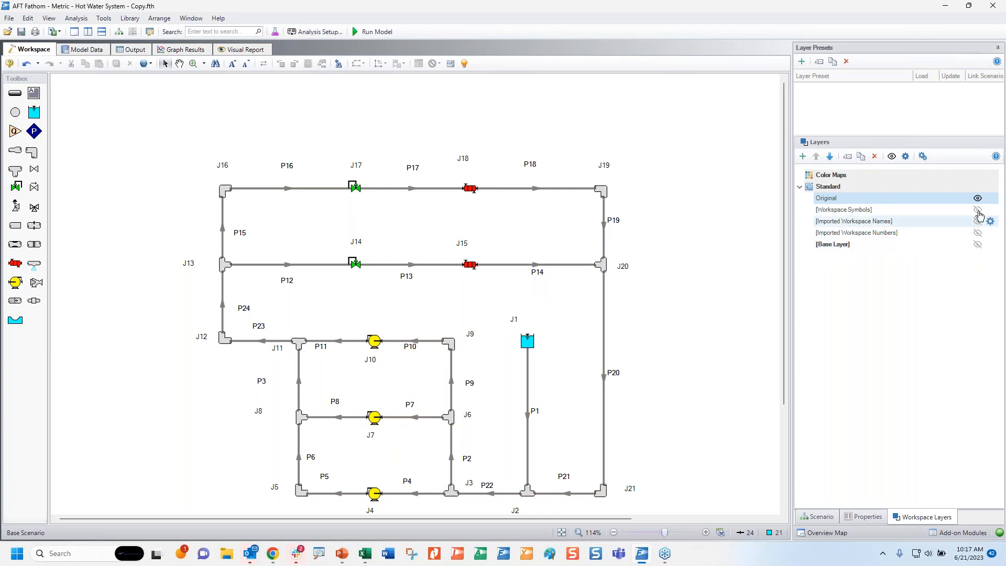
left_click(977, 203)
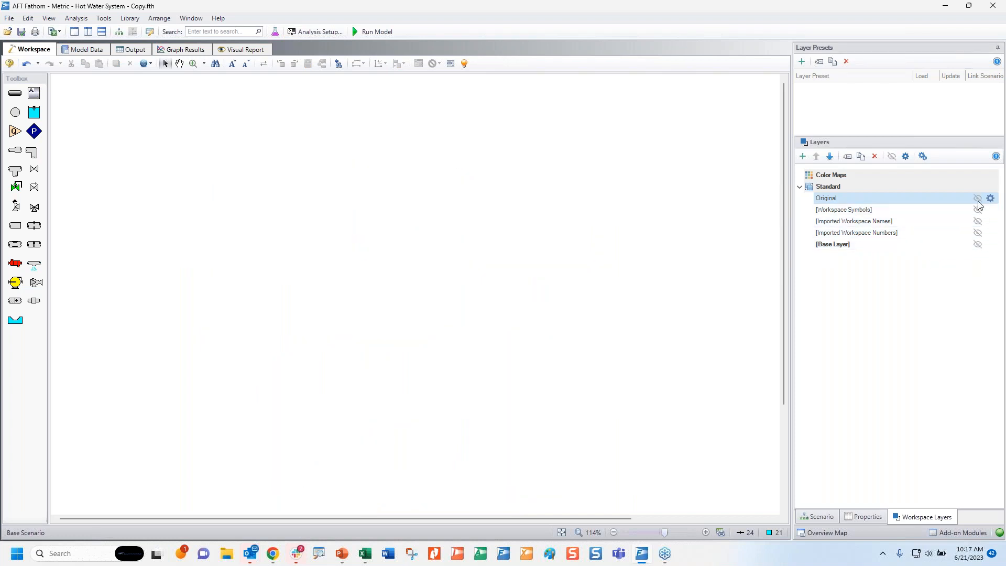
left_click(977, 202)
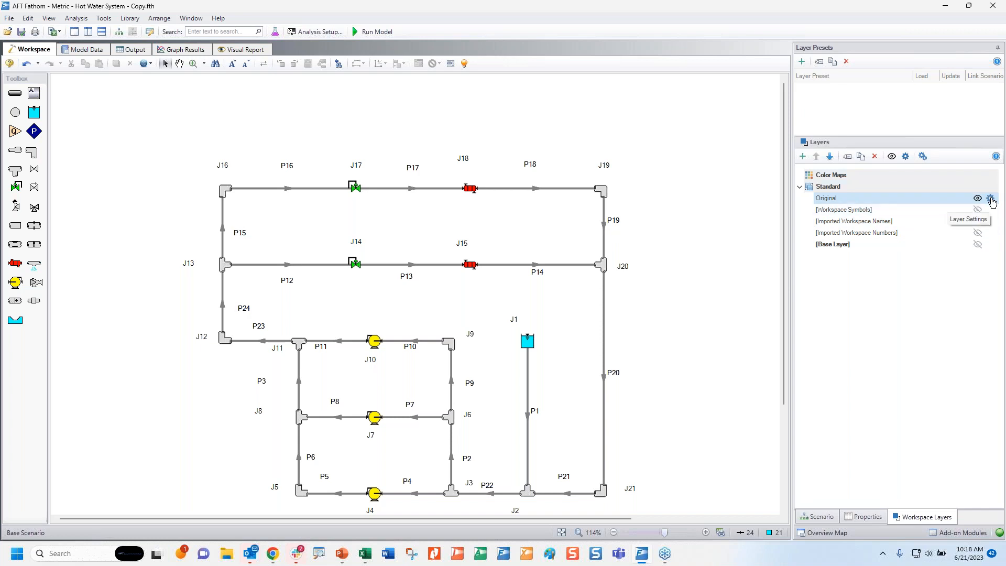
Add Pipe Size to the pipe labels in the Original layer's settings
left_click(991, 199)
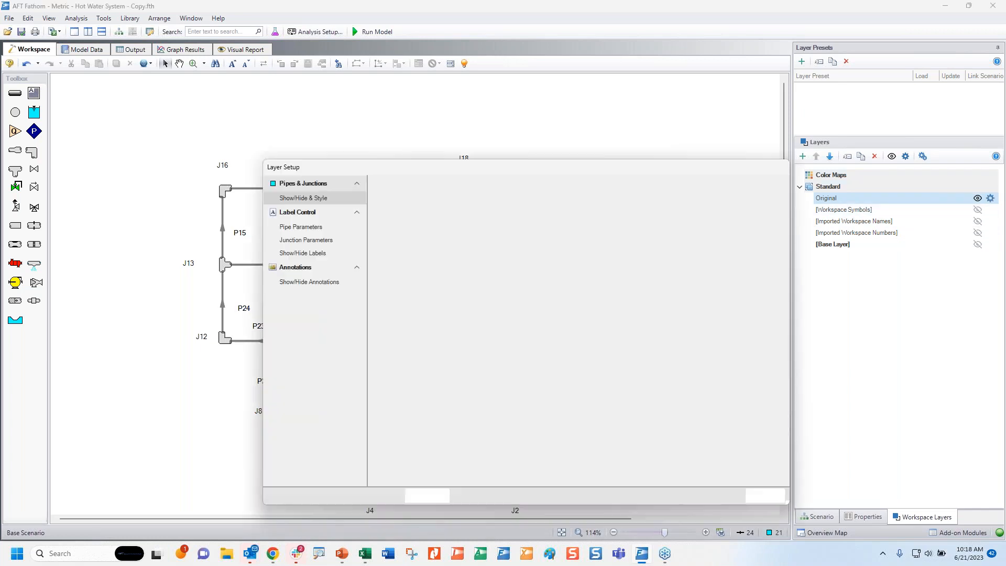
left_click_drag(432, 168, 480, 96)
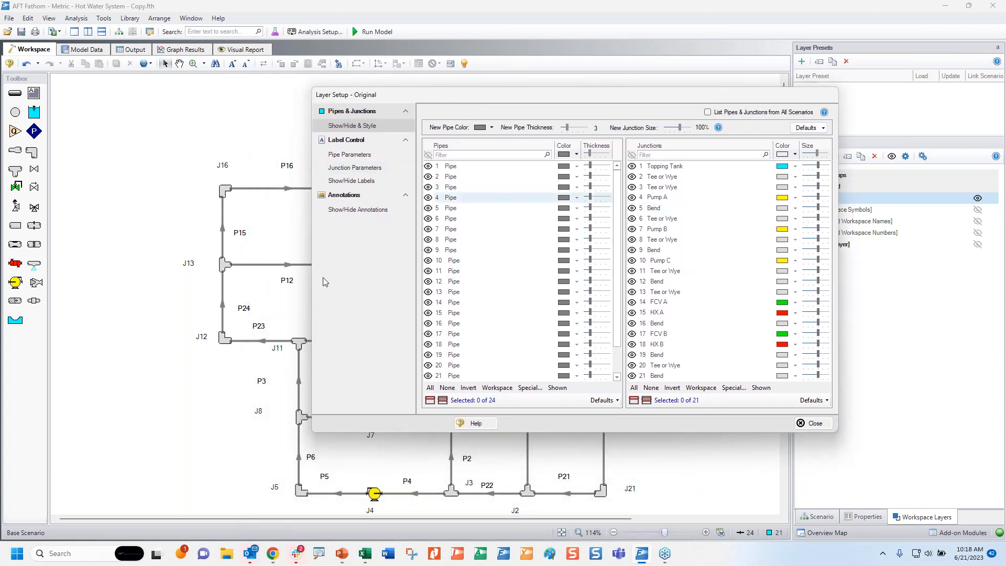
left_click(332, 154)
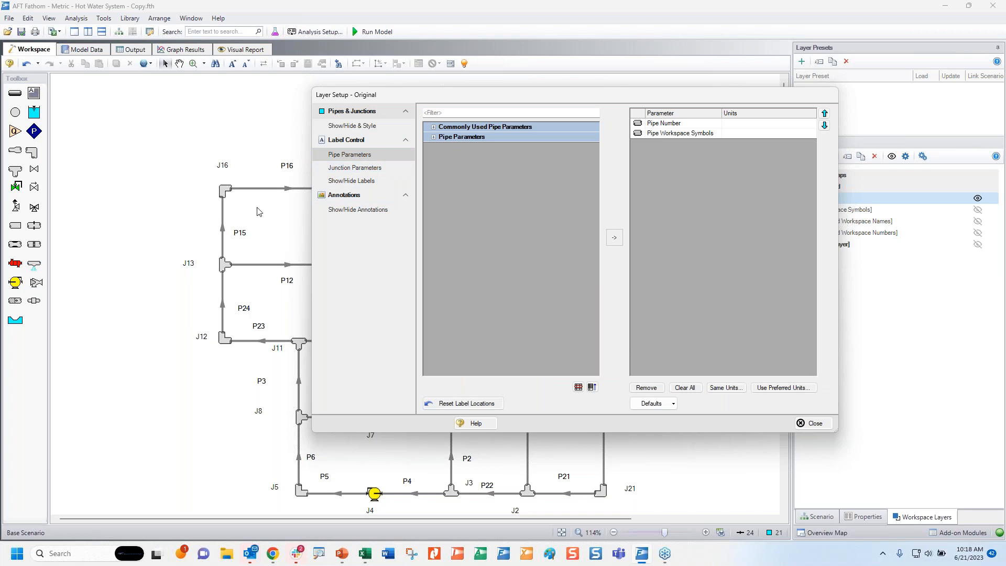
left_click(433, 127)
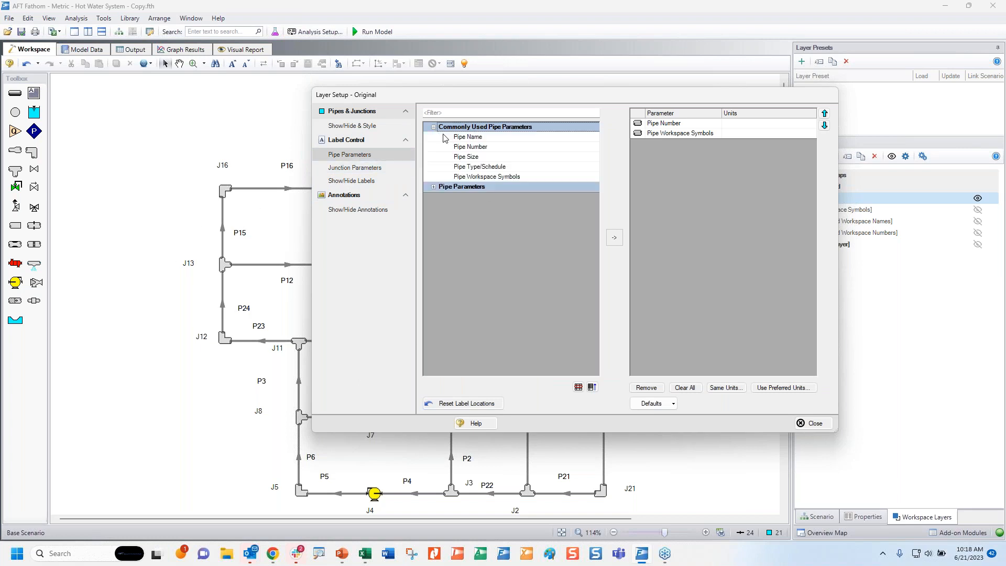
double_click(473, 159)
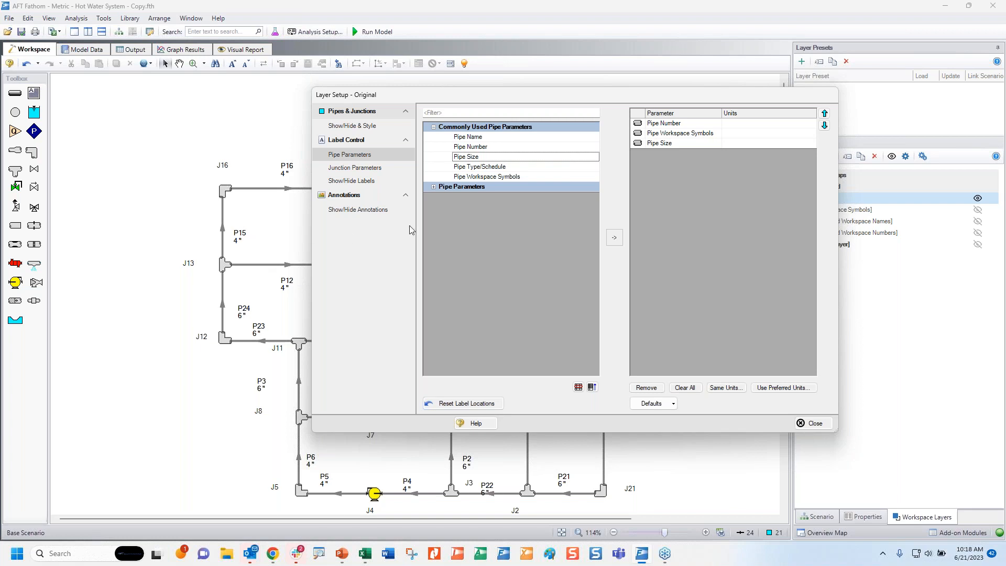
Add Junction Name to the Original layer's junction labels and close the layer setup
left_click(381, 167)
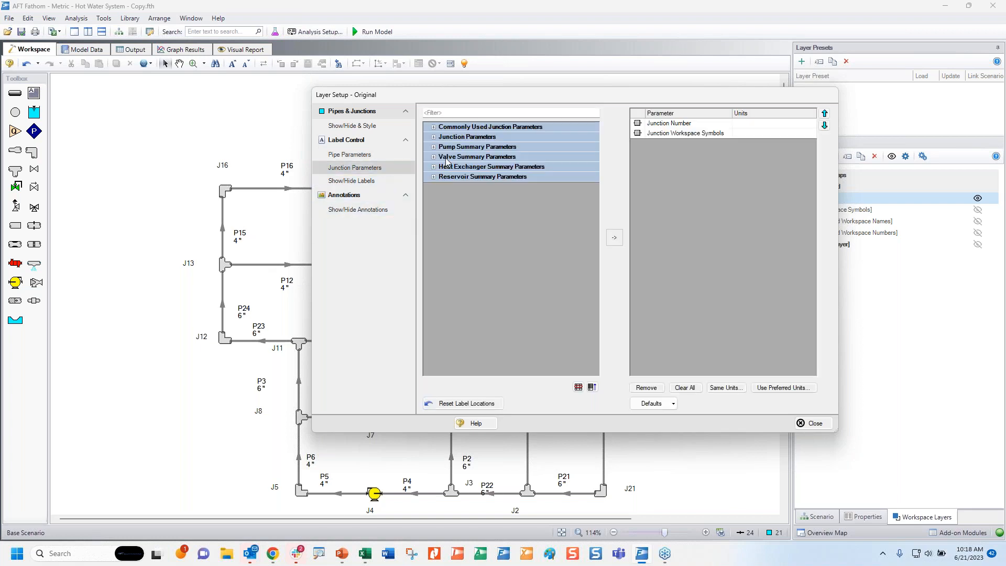
left_click(434, 127)
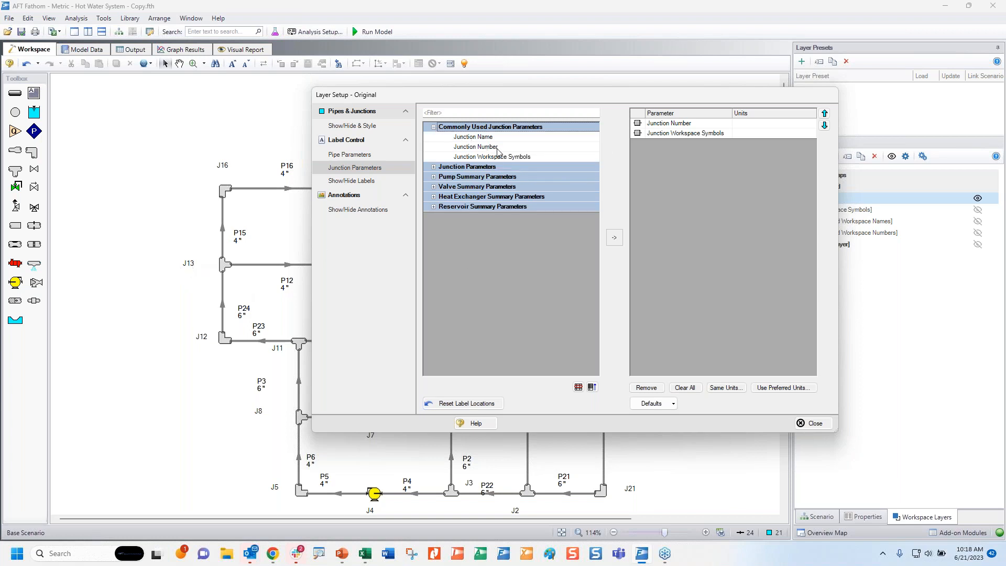
double_click(477, 137)
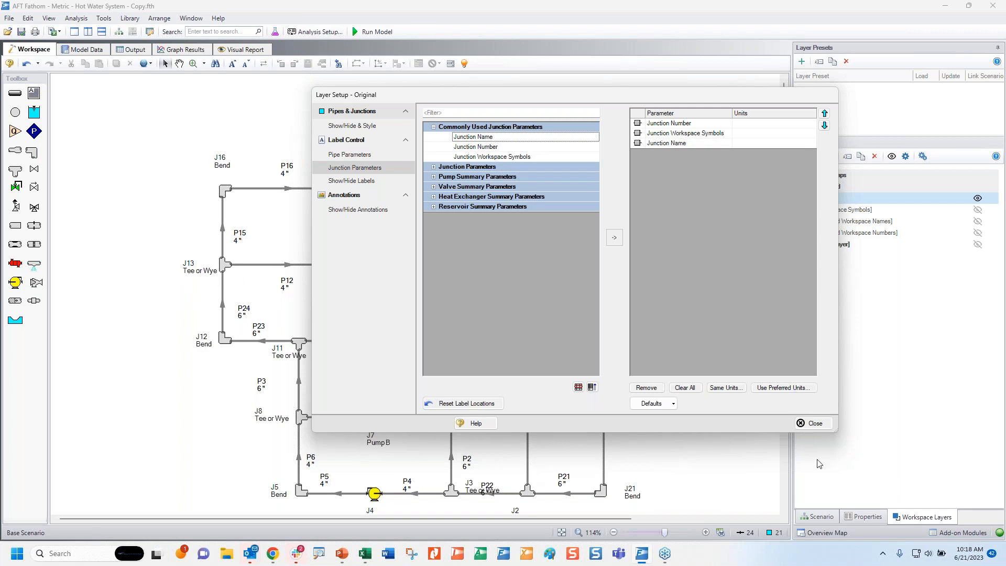
left_click(812, 423)
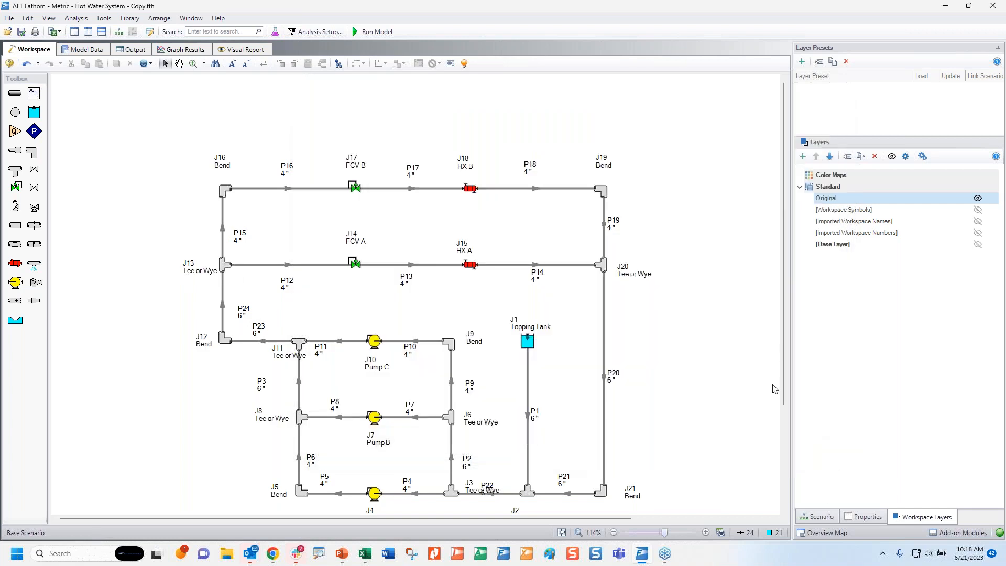
Hide the Original layer and show it again to check its contents, and move the program window off the slide
left_click(978, 199)
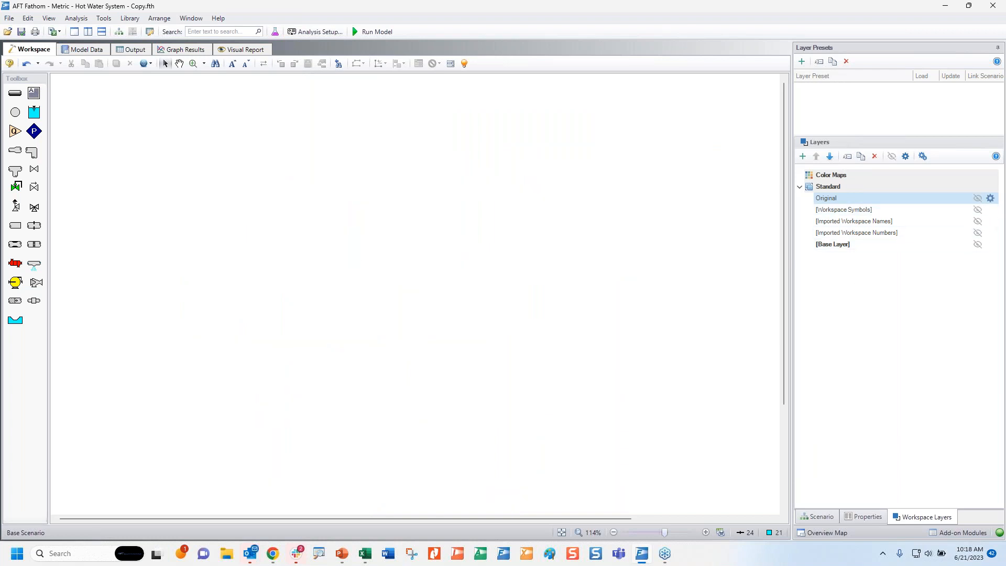
left_click(977, 198)
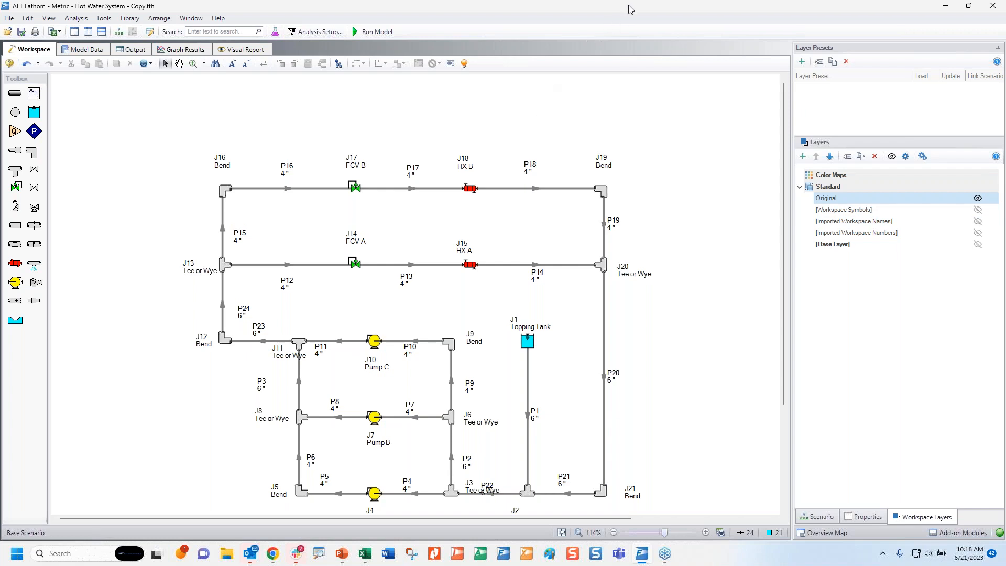
left_click_drag(616, 13, 0, 78)
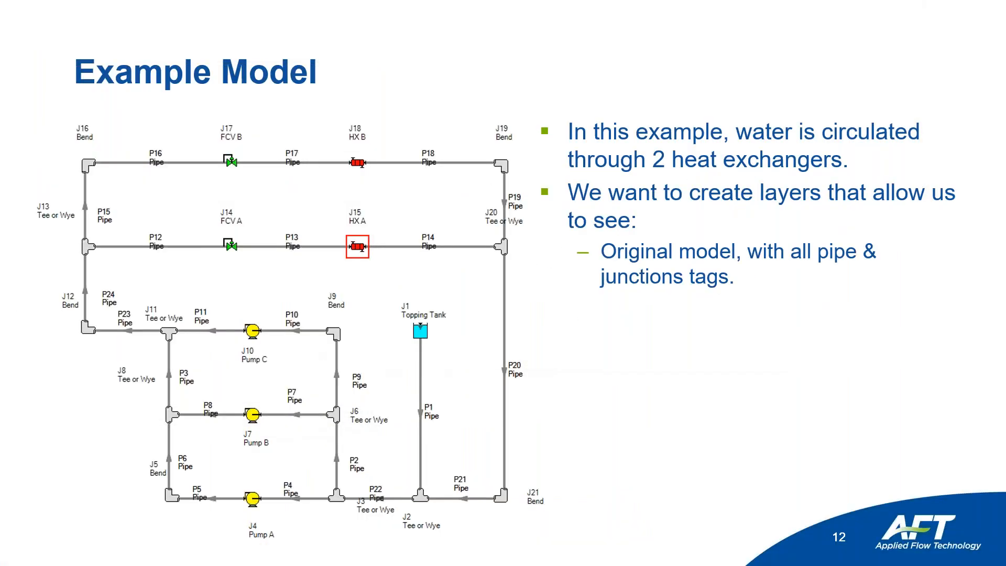
Advance the presentation to the slide on flow through pumps, then switch back to AFT Fathom and maximize its window
left_click(673, 351)
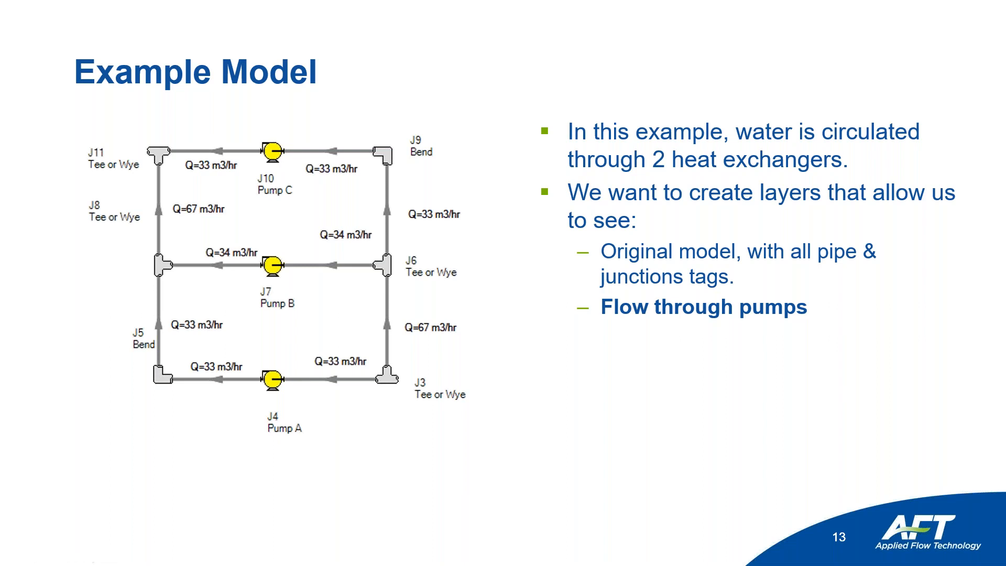
left_click_drag(0, 96, 512, 132)
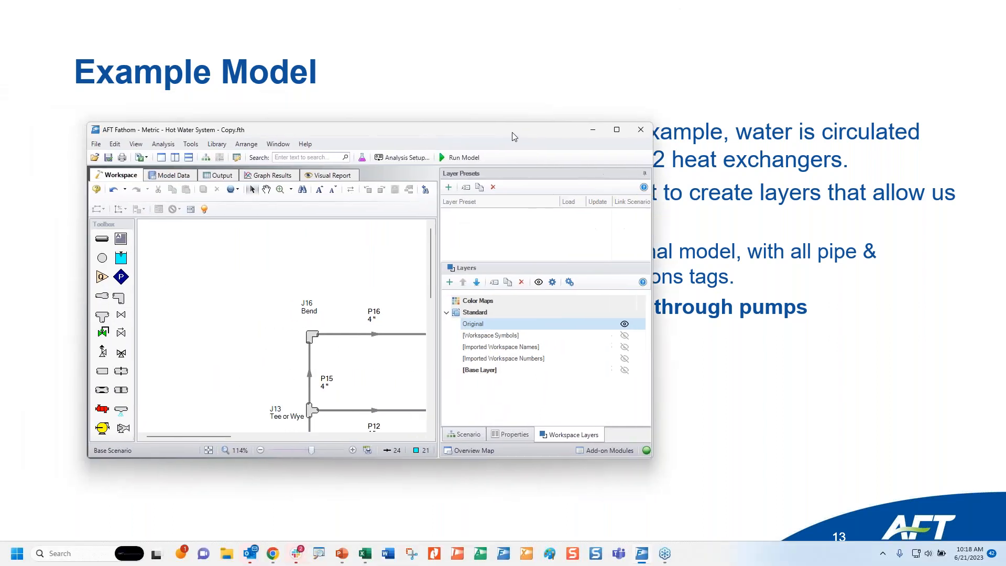
left_click(615, 130)
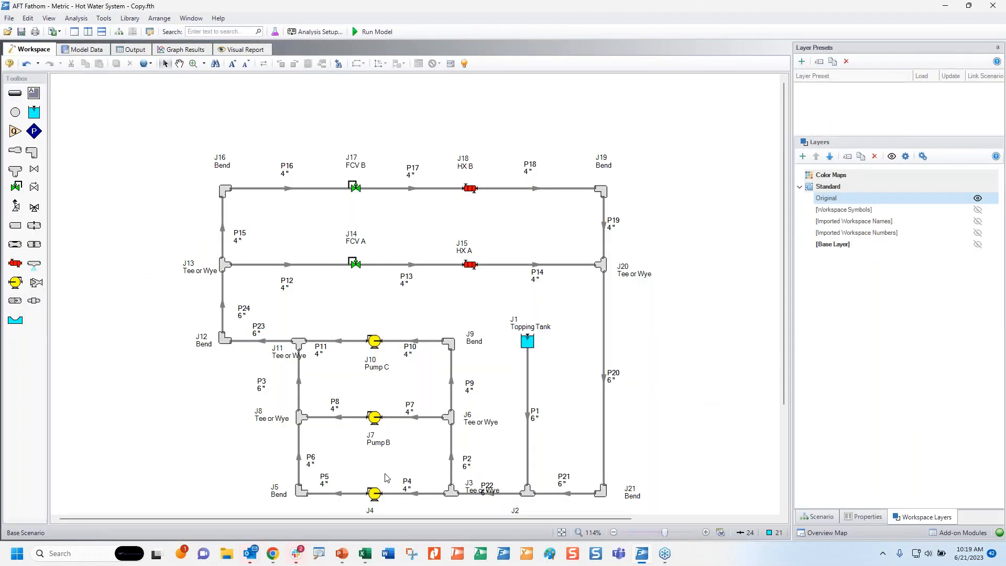
Create a layer named Flow Pumps from a workspace selection of the three-pump section, and hide the Original layer
left_click_drag(277, 314, 464, 506)
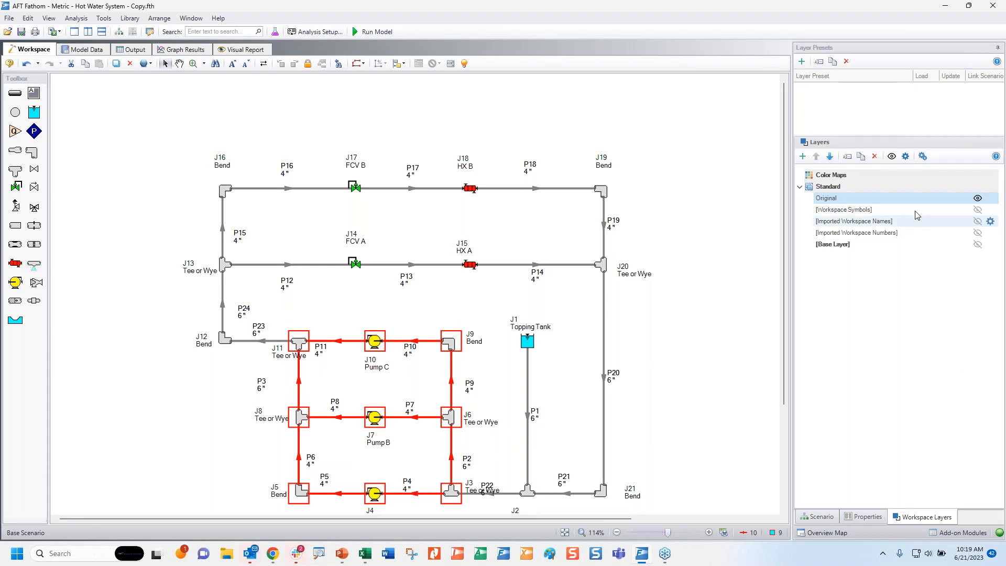
left_click(803, 157)
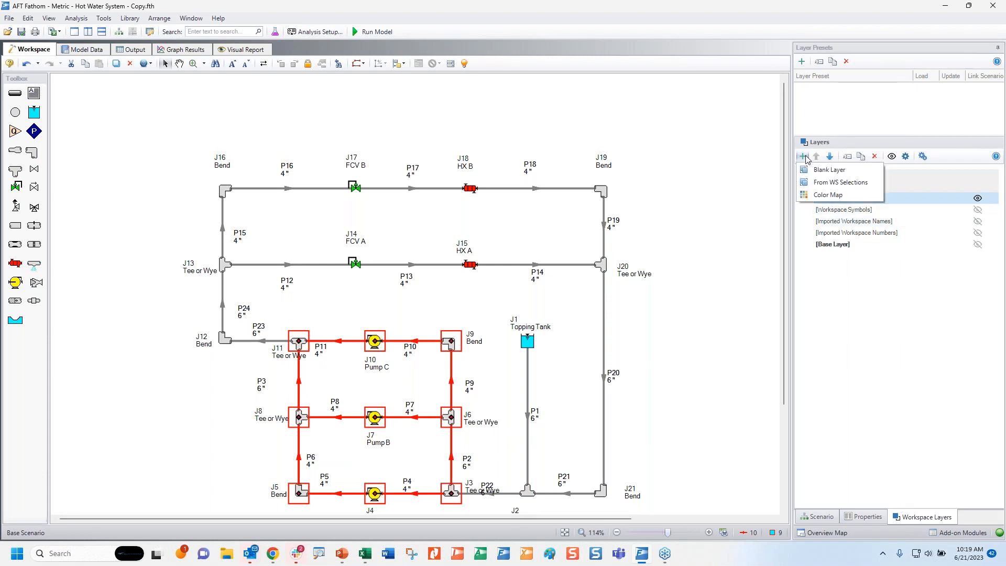
left_click(832, 183)
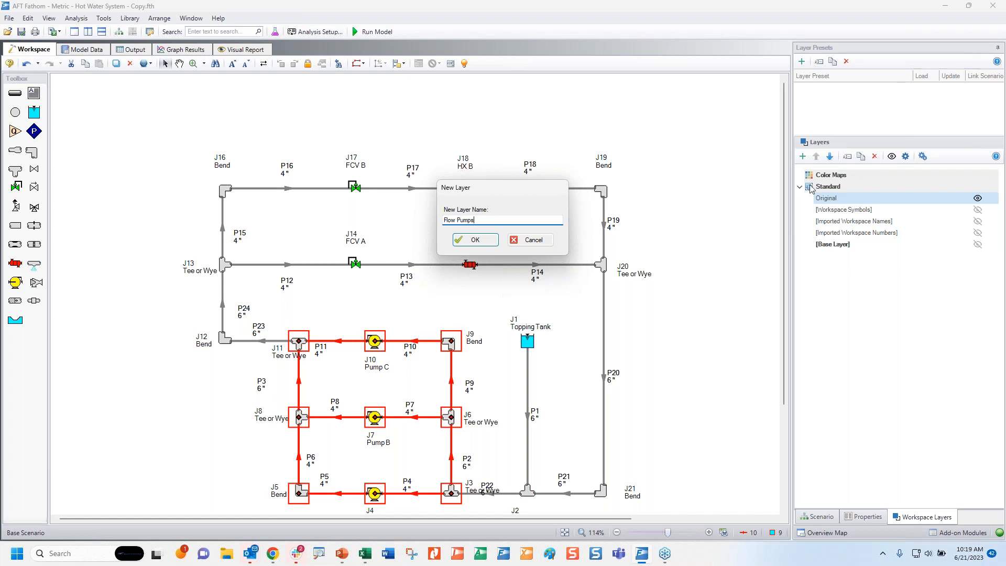
left_click(468, 241)
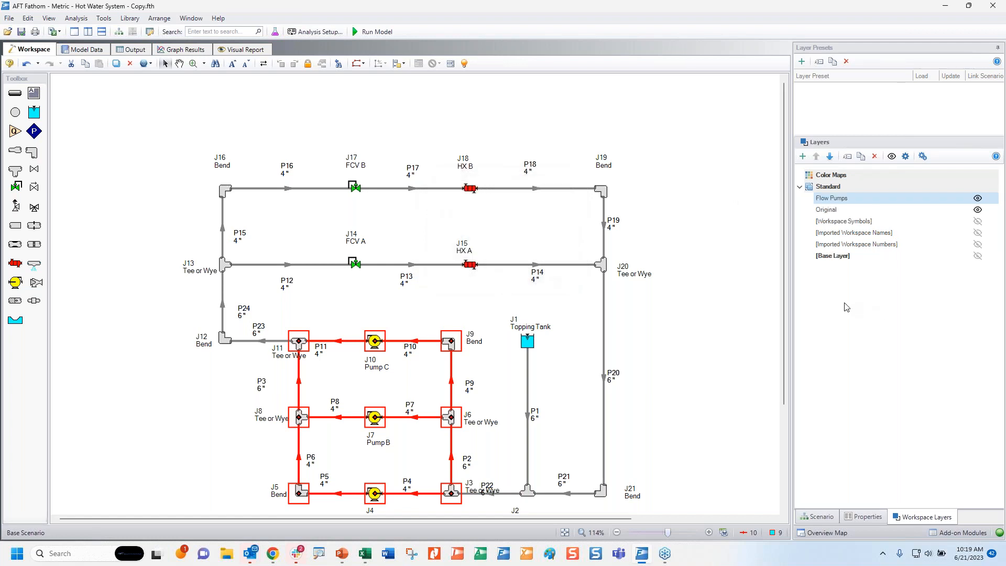
mouse_move(860, 199)
left_click(977, 210)
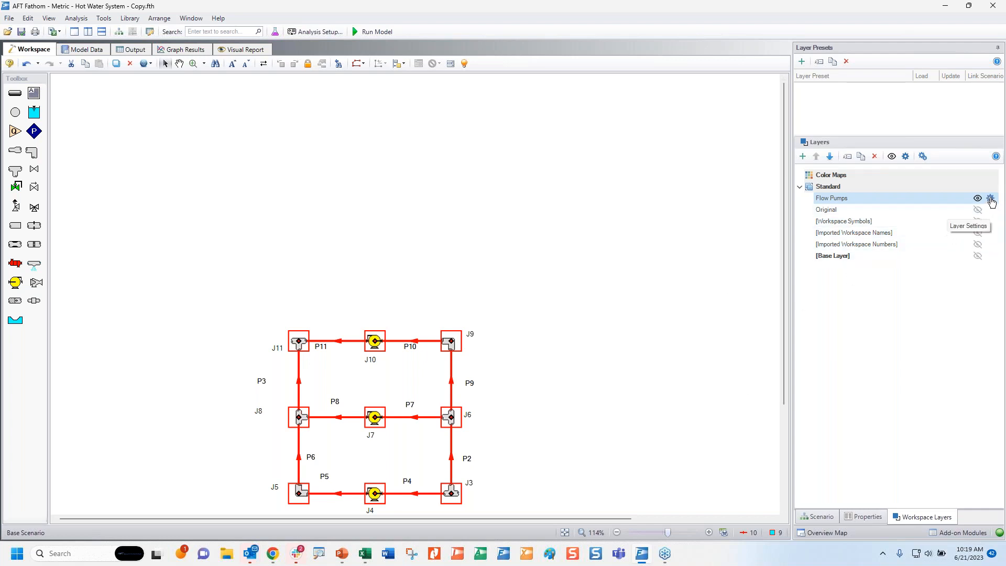
Add Volumetric Flow Rate to the pipe labels in the Flow Pumps layer's settings
left_click(989, 199)
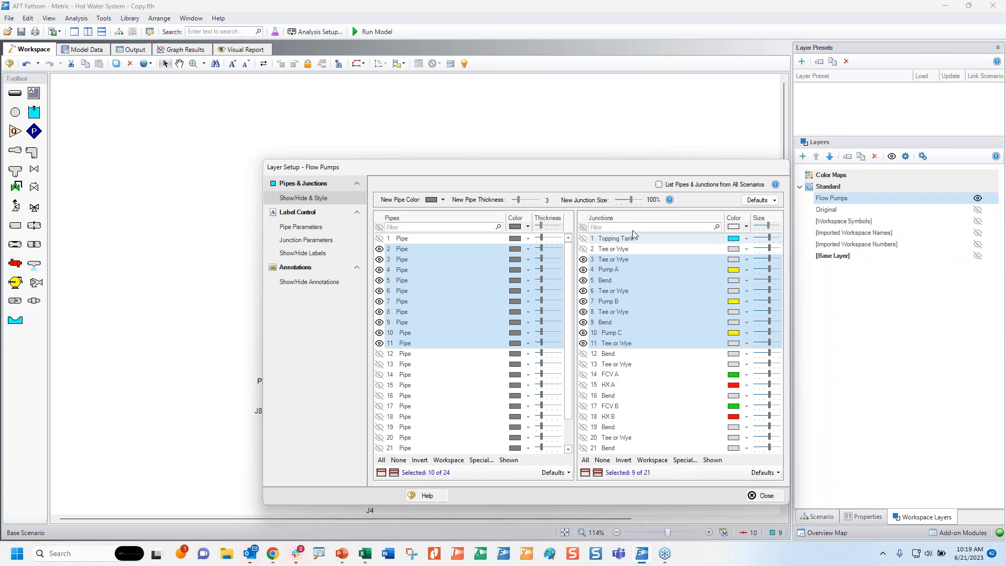
left_click_drag(561, 161, 724, 89)
left_click(494, 151)
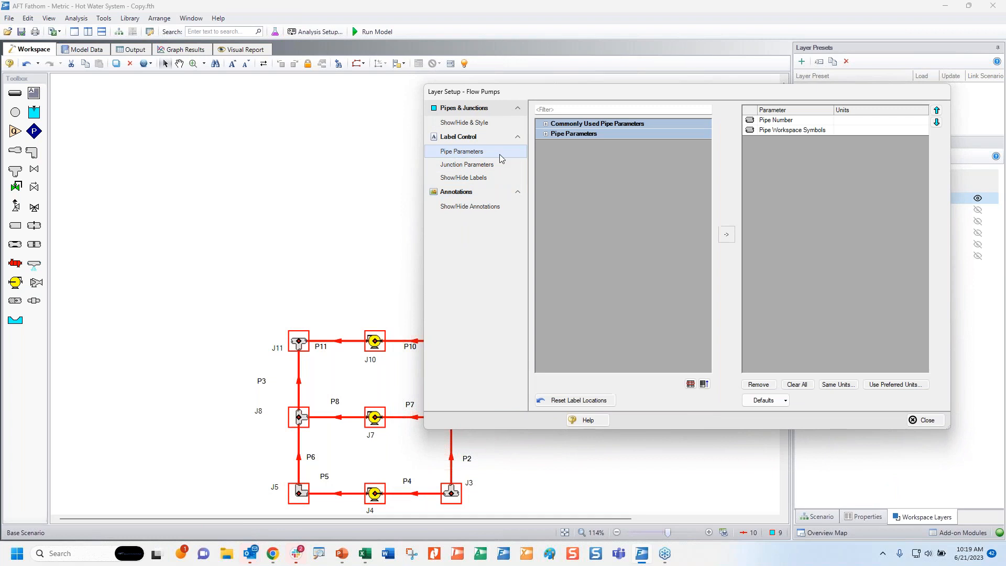
left_click(549, 136)
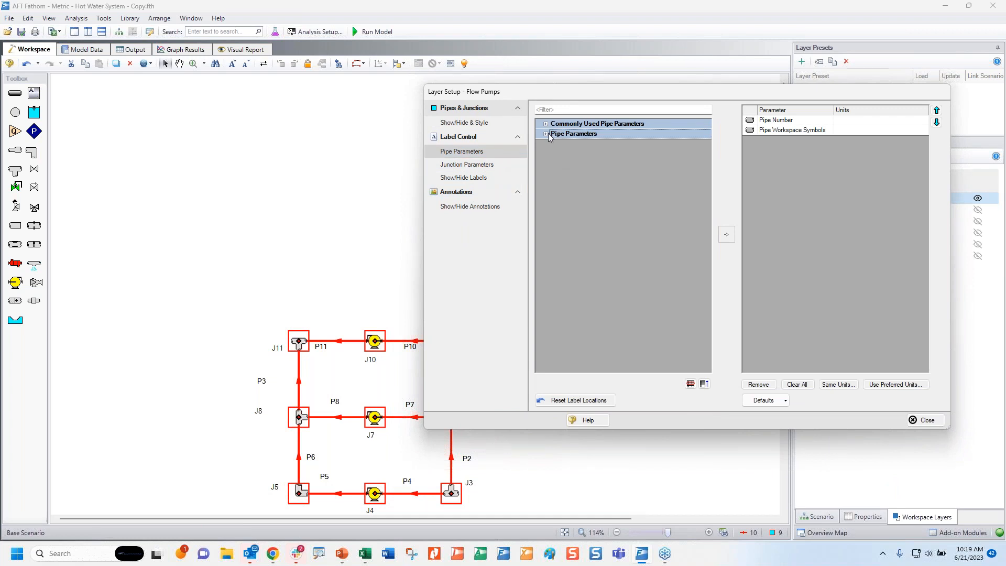
left_click(546, 134)
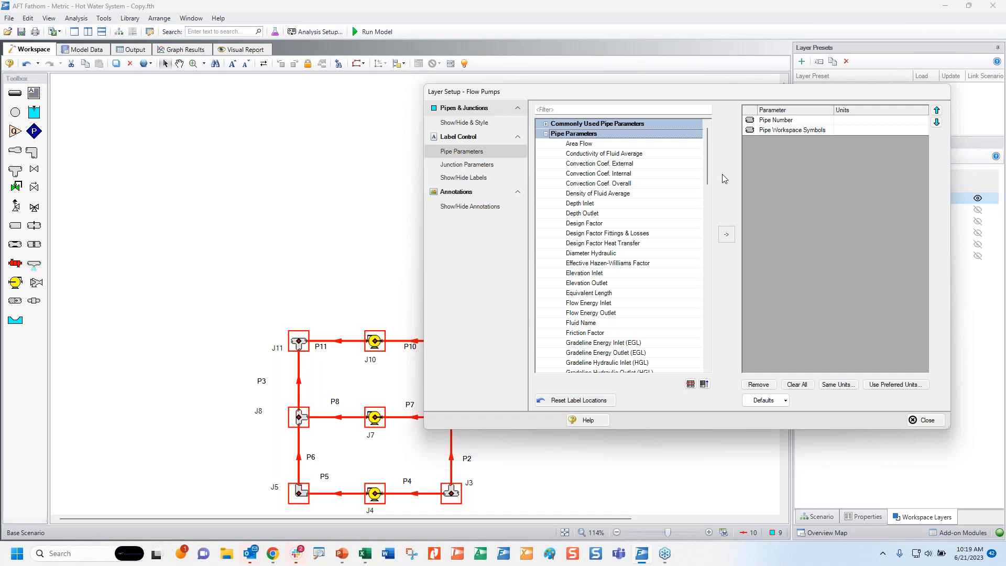
scroll(716, 205, "down", 1)
scroll(716, 205, "down", 10)
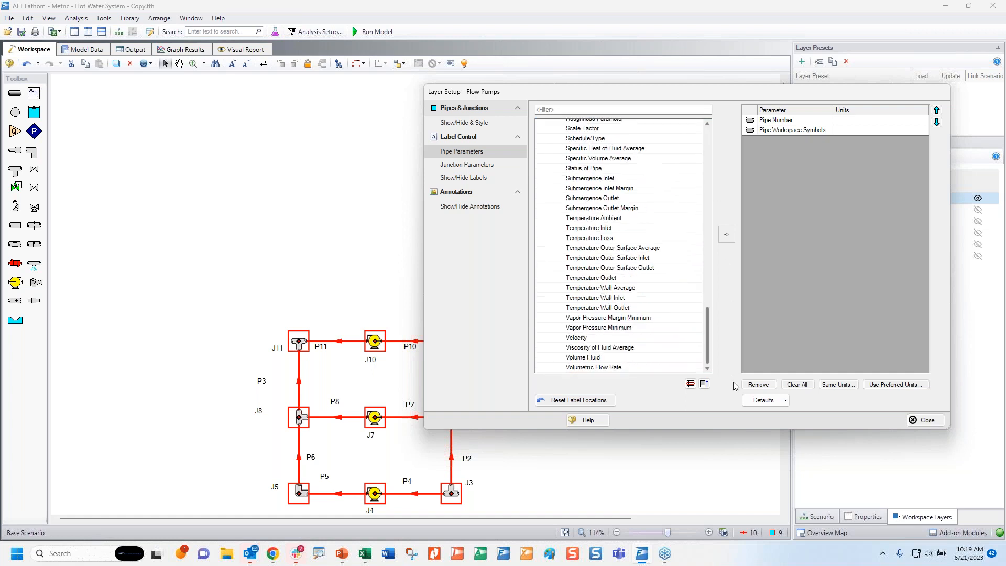
left_click(635, 367)
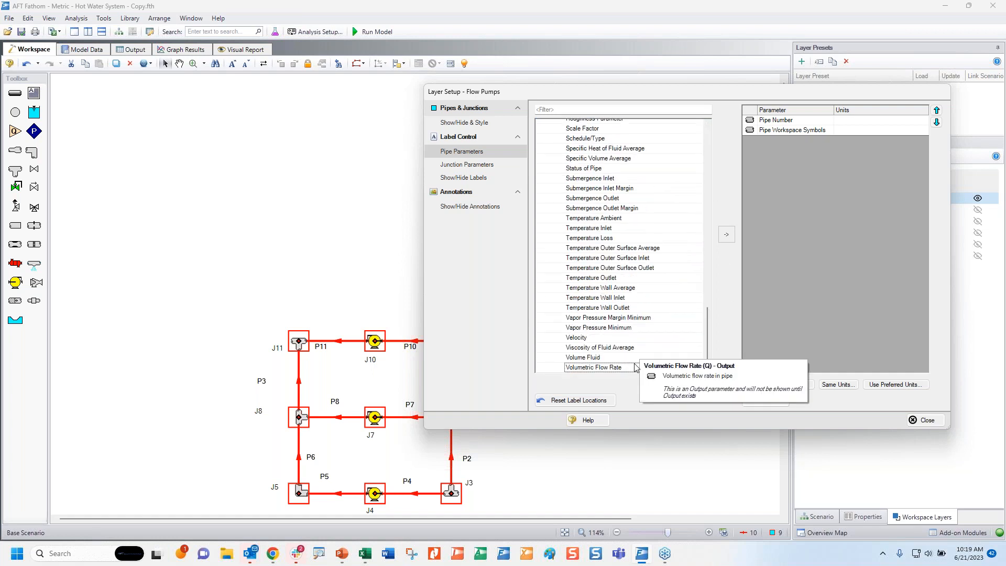
double_click(635, 367)
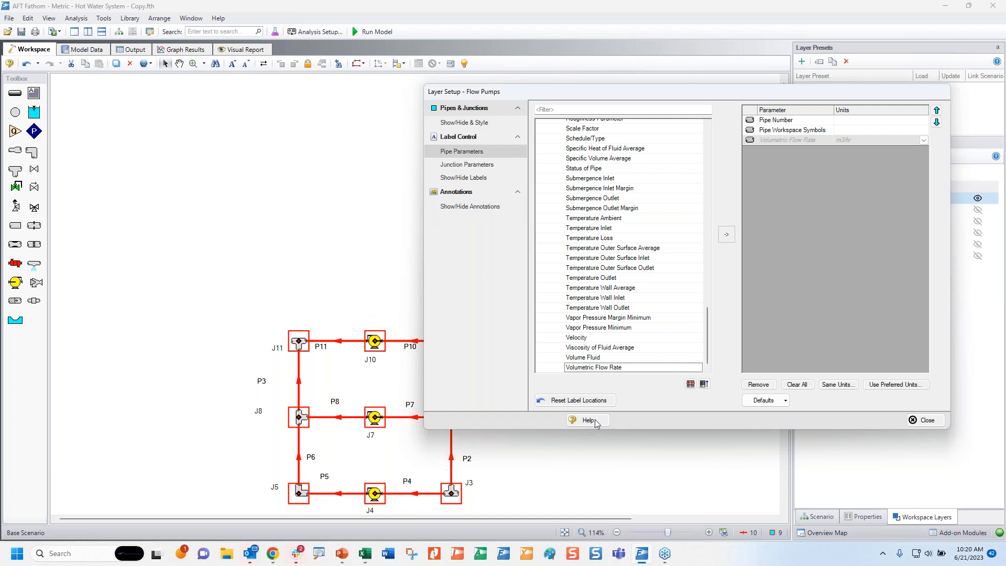
Add Junction Name to the Flow Pumps layer's junction labels
left_click(466, 164)
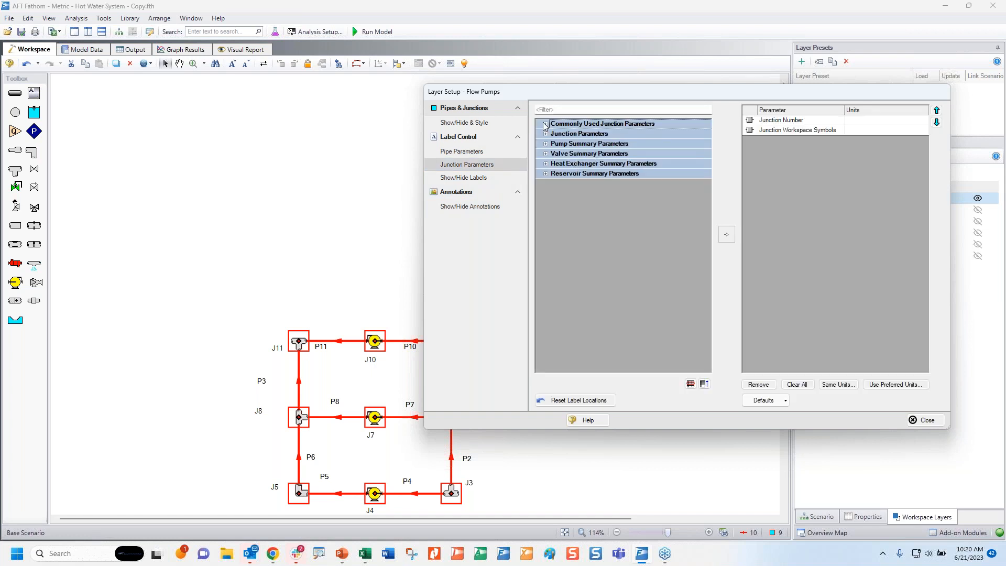
left_click(546, 124)
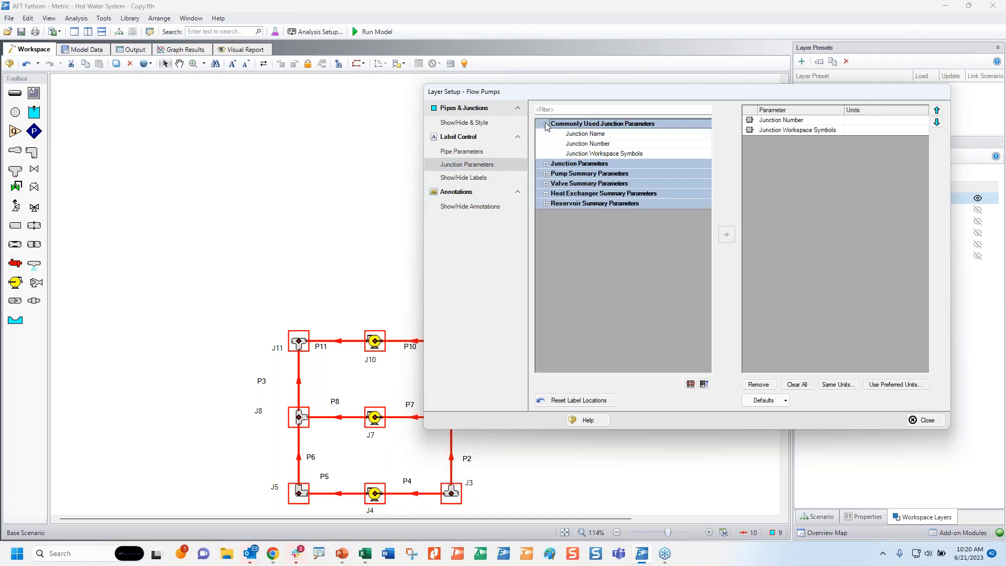
double_click(583, 134)
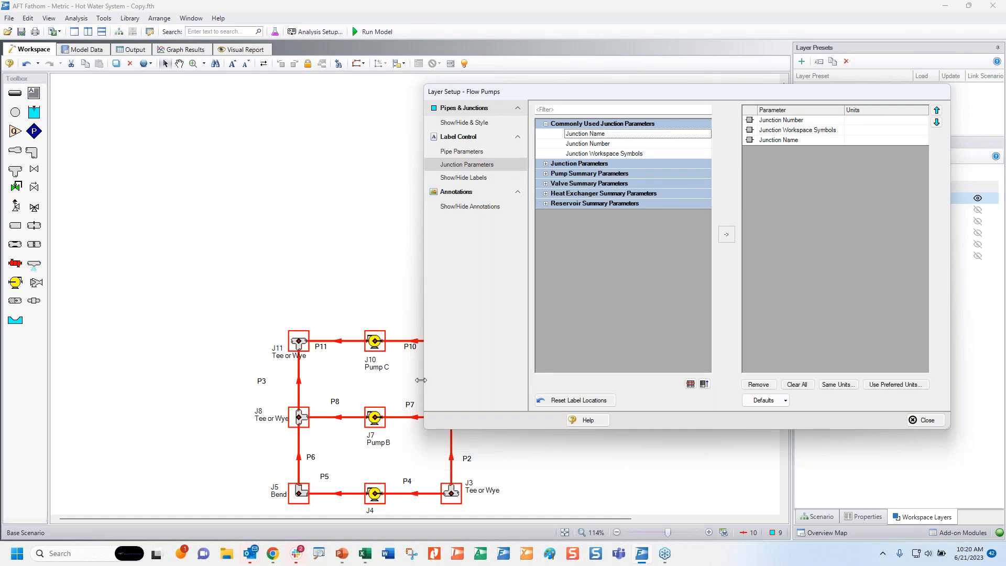
Add Pipe Size to the Flow Pumps layer's pipe labels and close the layer setup
left_click(493, 154)
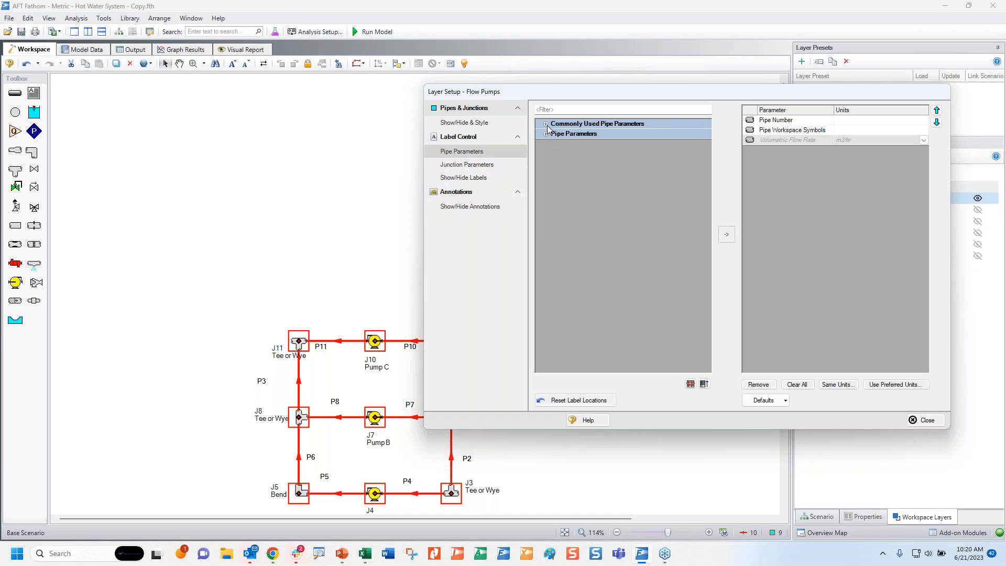
left_click(546, 124)
double_click(572, 153)
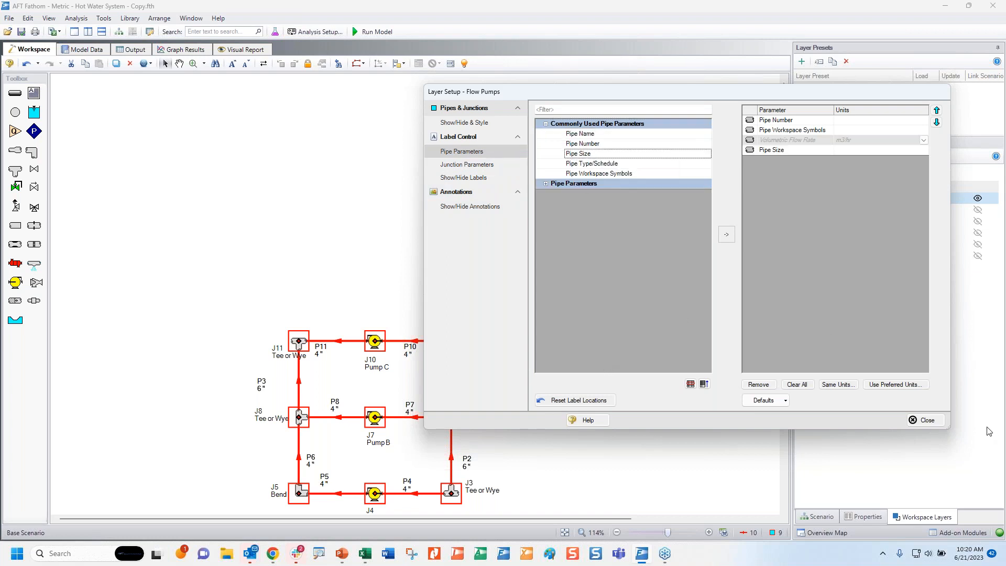
left_click(926, 421)
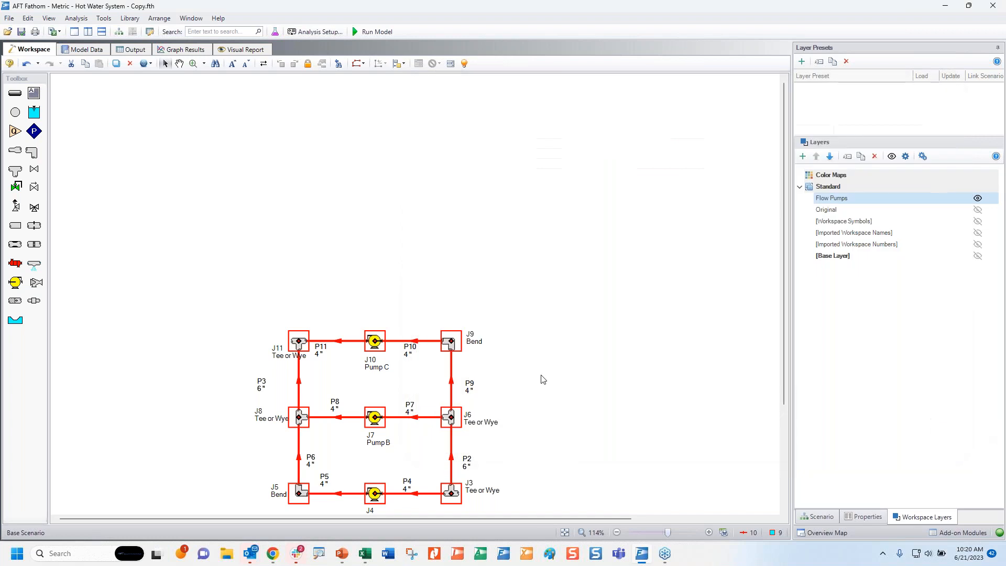
Clear the pump section selection, run the model and return to the workspace
left_click(648, 343)
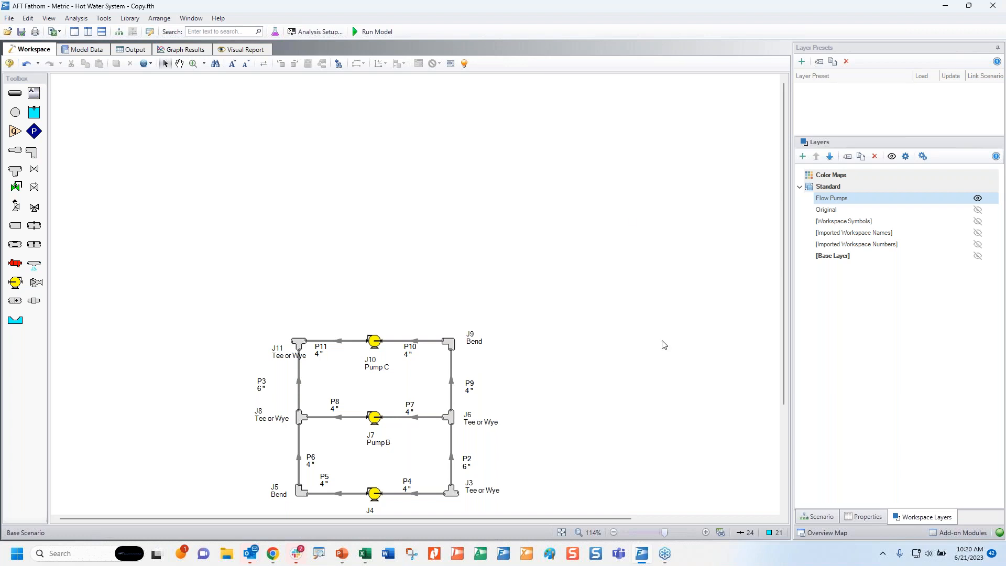
left_click(383, 30)
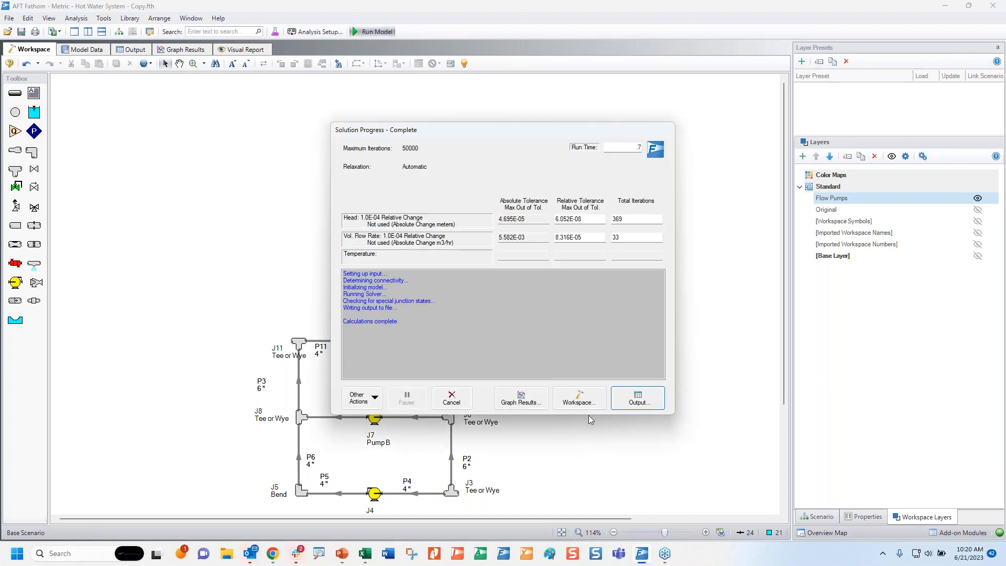
left_click(586, 399)
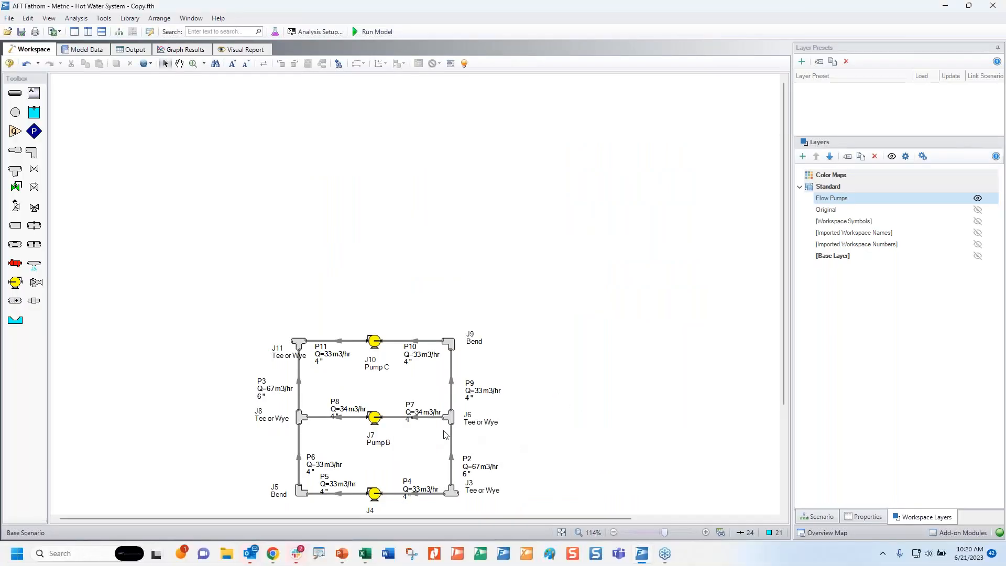
Reposition the labels of pipes P11 and P10 beside Pump C
left_click_drag(332, 356, 336, 330)
left_click_drag(424, 354, 425, 359)
left_click(397, 357)
left_click_drag(340, 325, 333, 360)
left_click(563, 298)
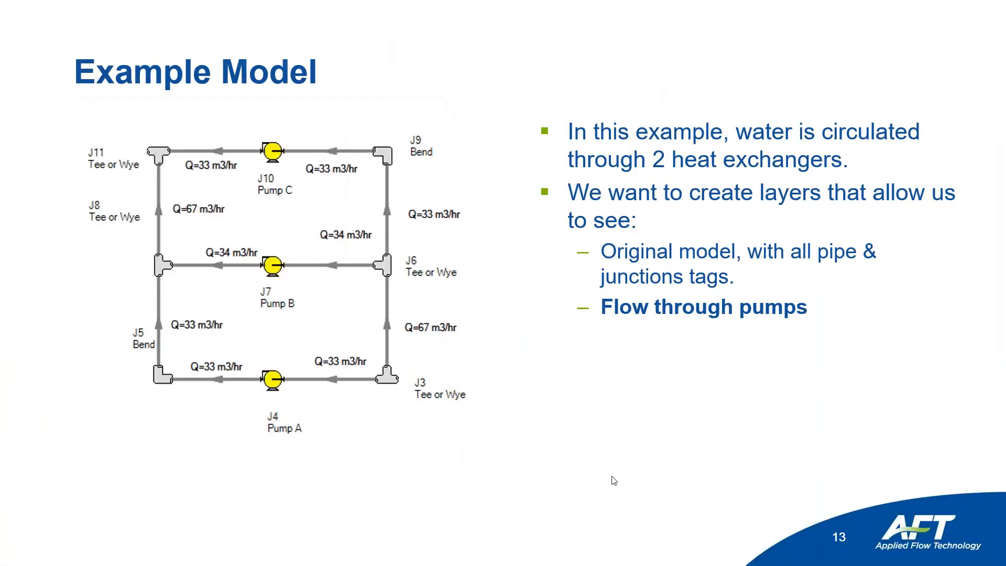
Advance the presentation to the slide on flow through heat exchangers, then return to AFT Fathom in a maximized window
key("Right")
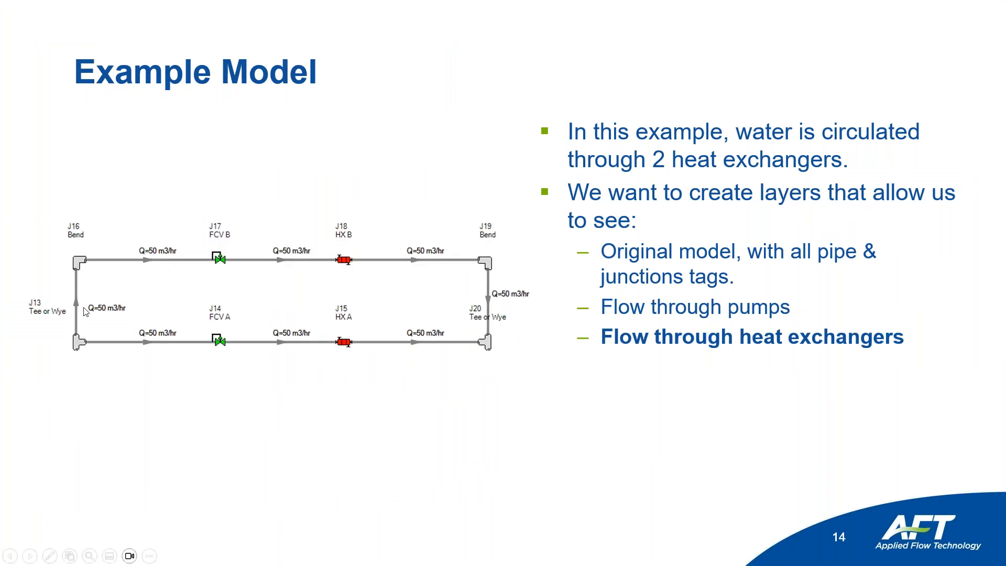
key("alt+Tab")
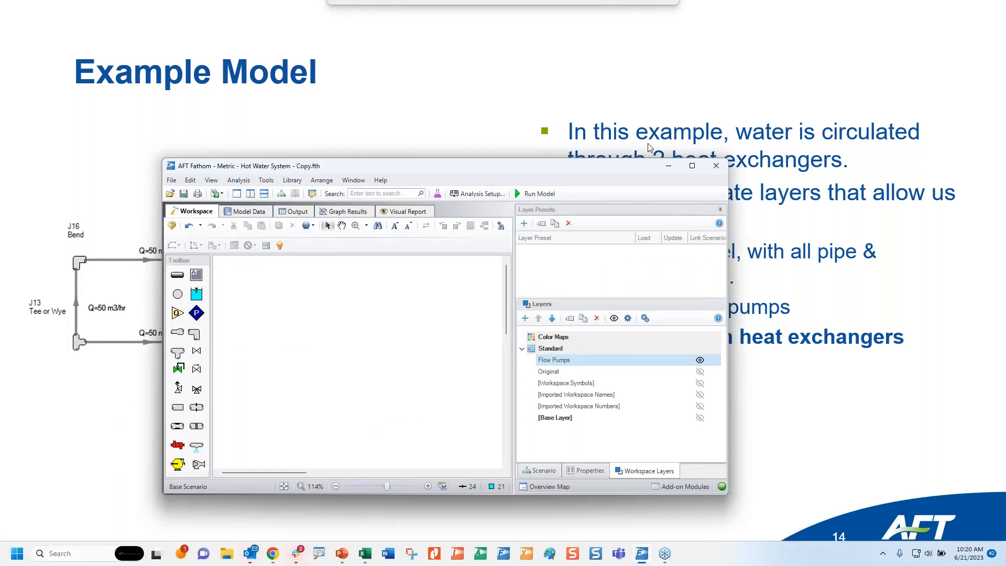
left_click(802, 141)
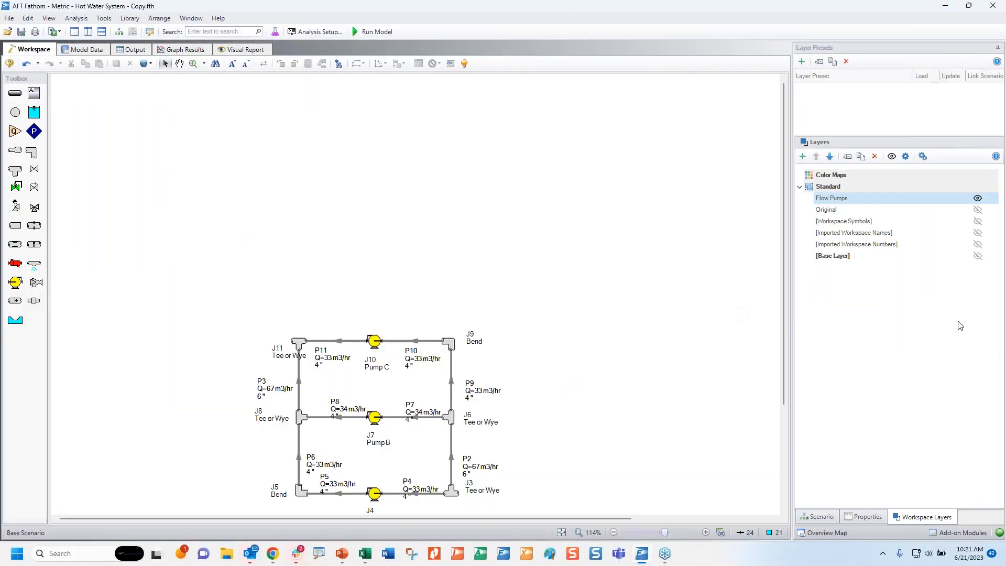
Hide the Flow Pumps layer and show the Original layer
left_click(977, 199)
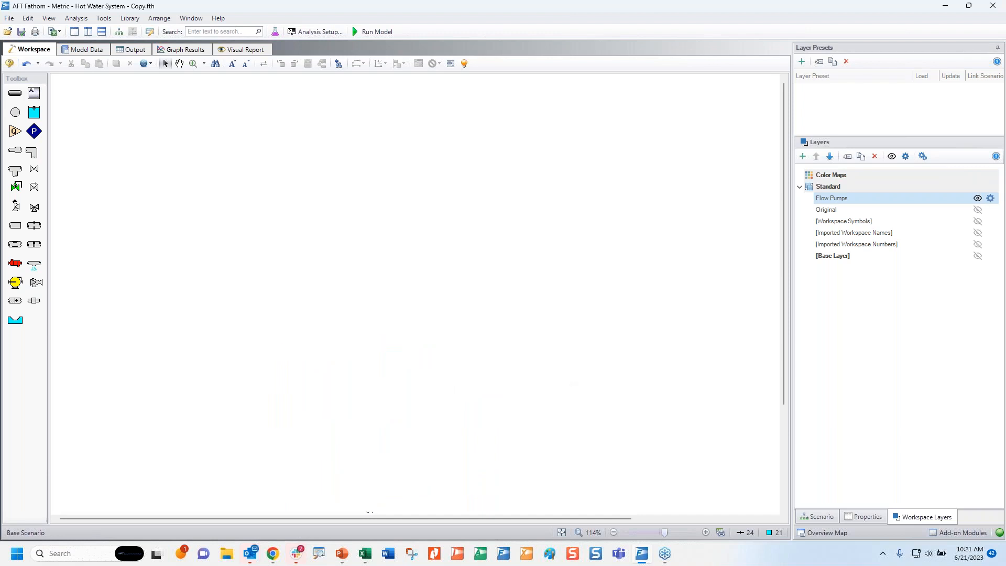
left_click(977, 209)
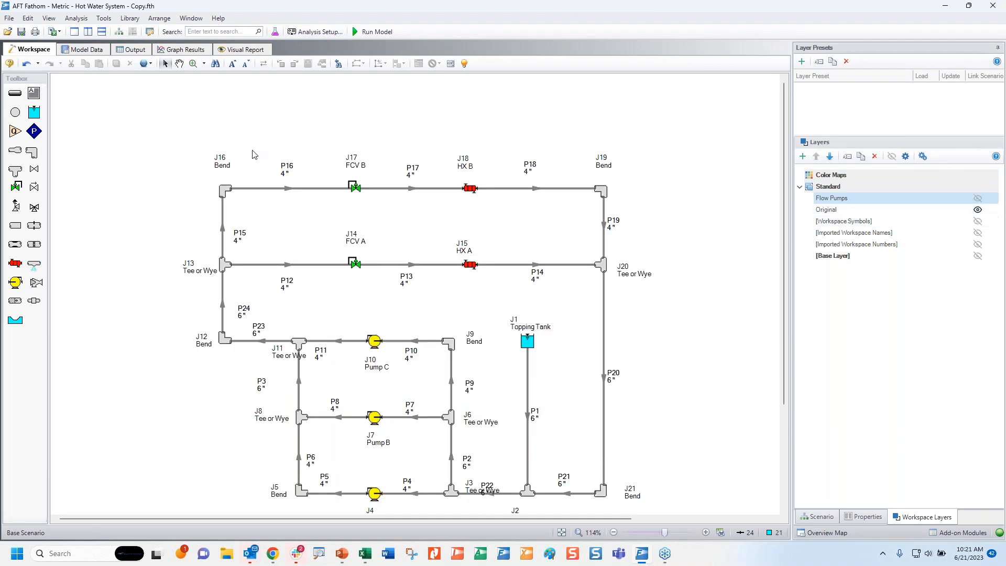
Create a layer named Flow HE from a workspace selection of the heat exchanger section, and hide the Original layer
left_click_drag(195, 152, 637, 288)
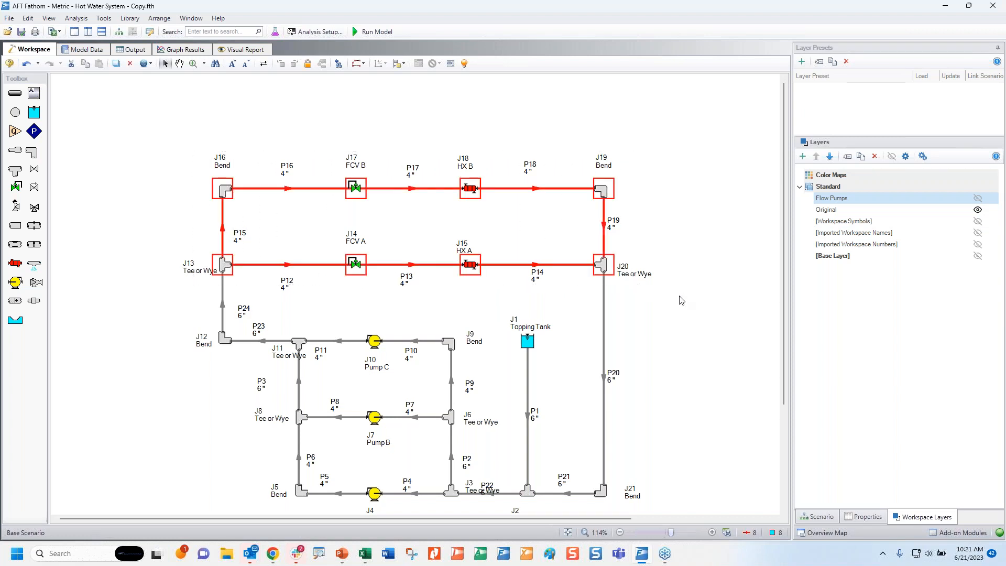
left_click(805, 156)
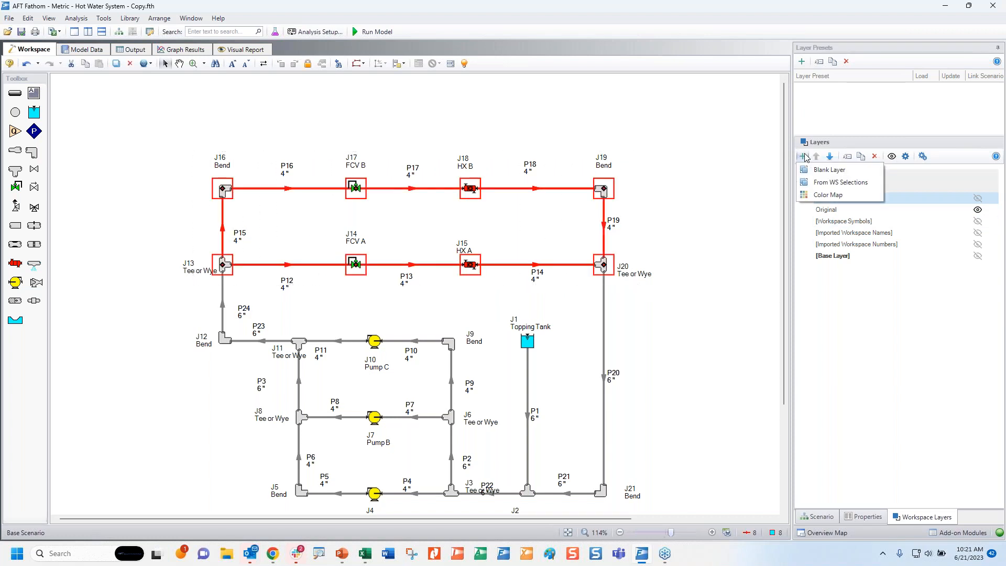
left_click(809, 182)
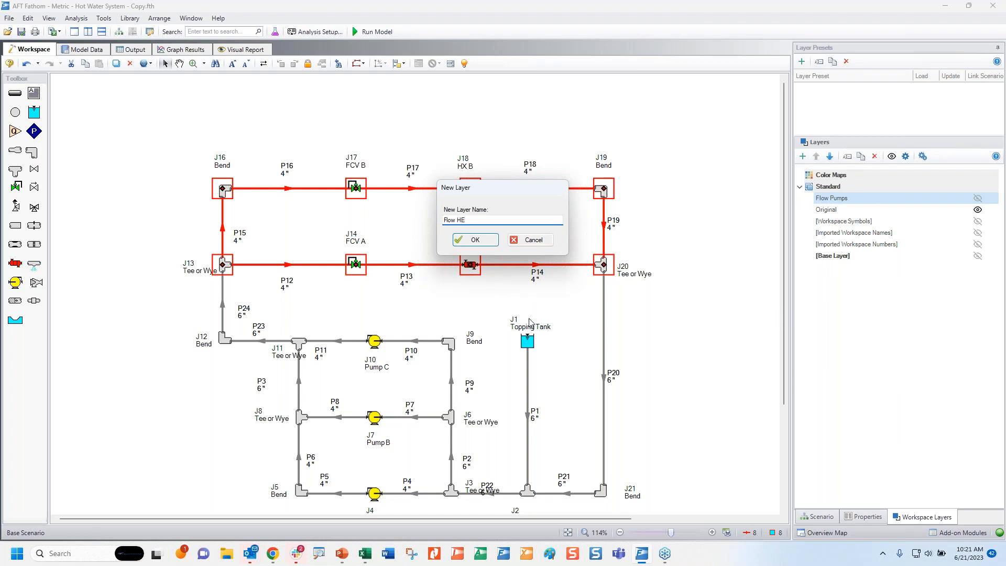
left_click(492, 240)
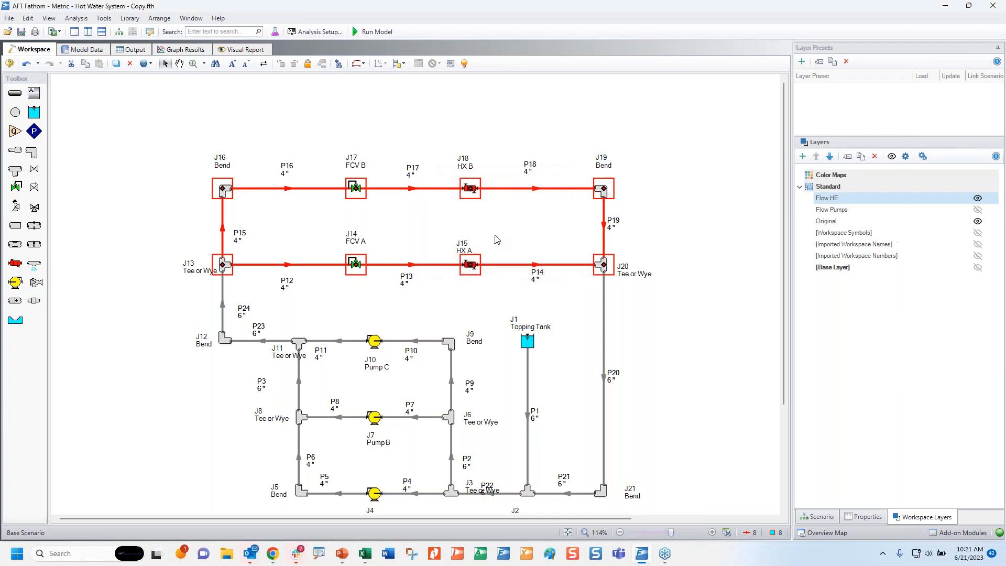
left_click(978, 220)
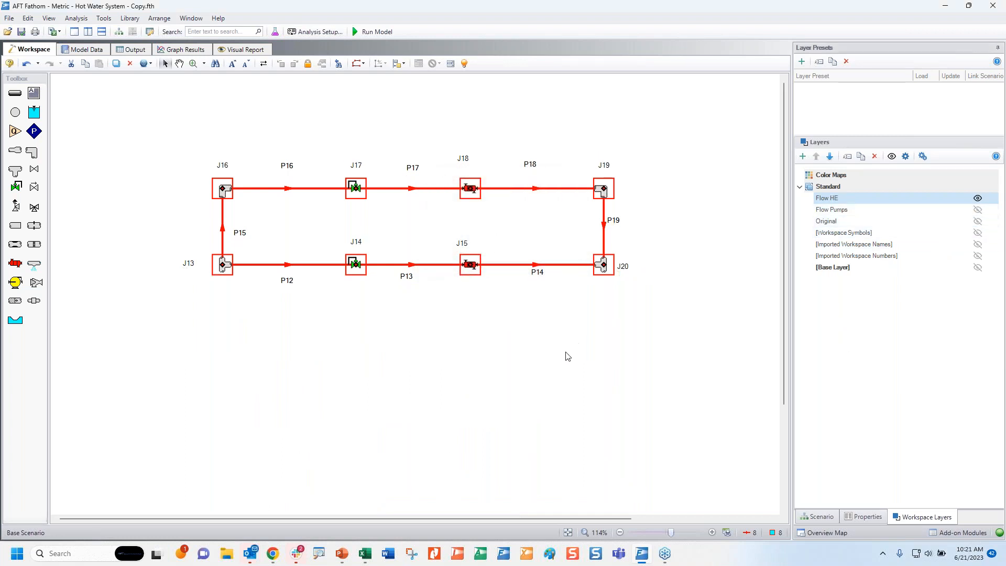
Add Volumetric Flow Rate to the pipe label parameters of the Flow HE layer
left_click(635, 333)
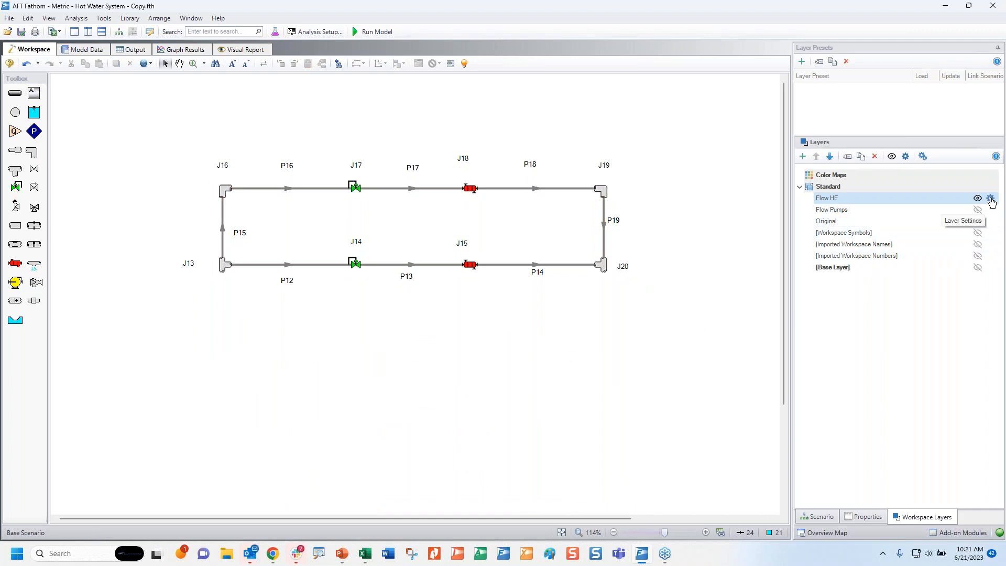
left_click(990, 199)
left_click(312, 229)
left_click(386, 209)
left_click_drag(549, 234, 568, 441)
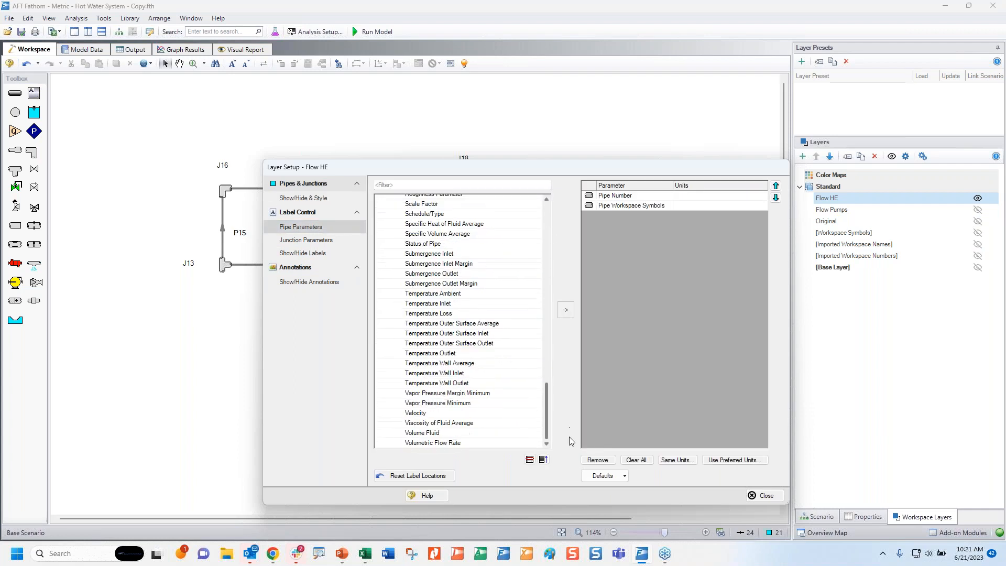
double_click(482, 445)
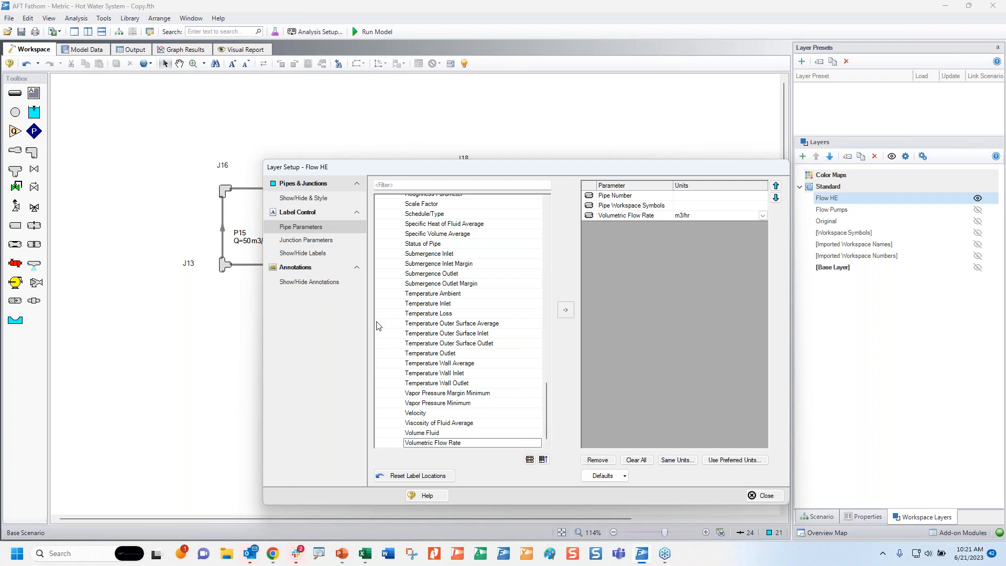
Add Junction Number and Pressure Loss Friction to the Flow HE layer's junction label parameters, and close the layer setup
left_click(338, 237)
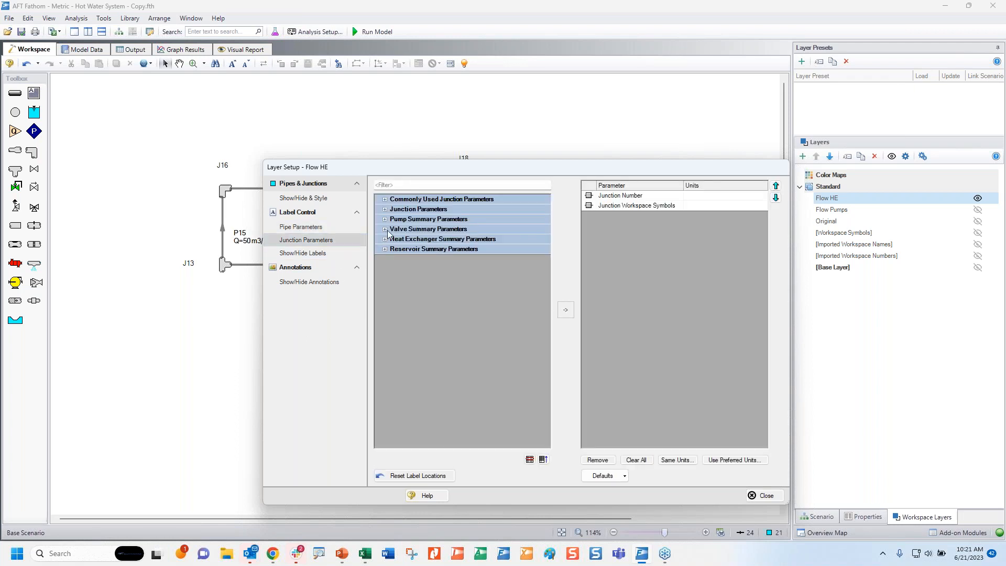
left_click(385, 200)
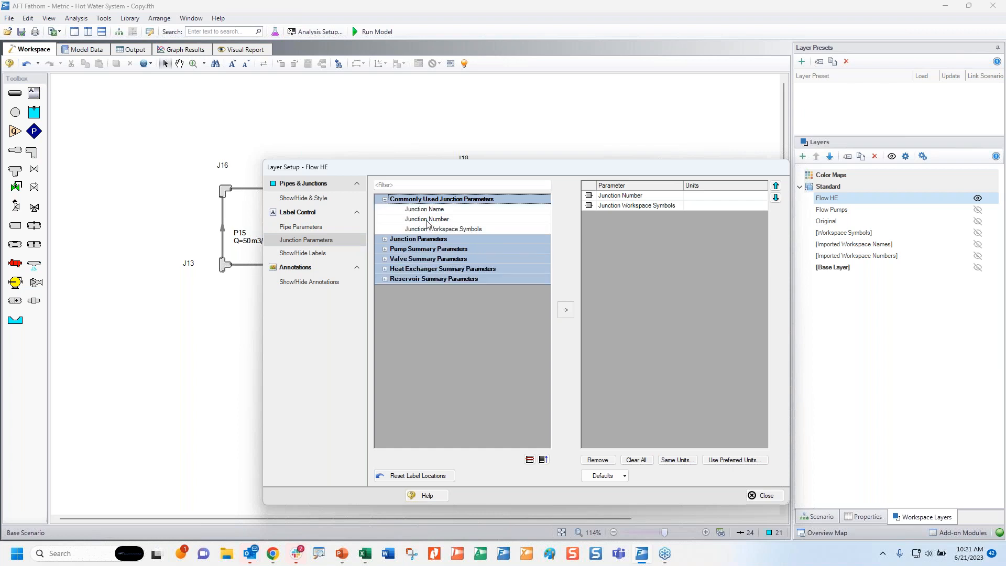
double_click(411, 221)
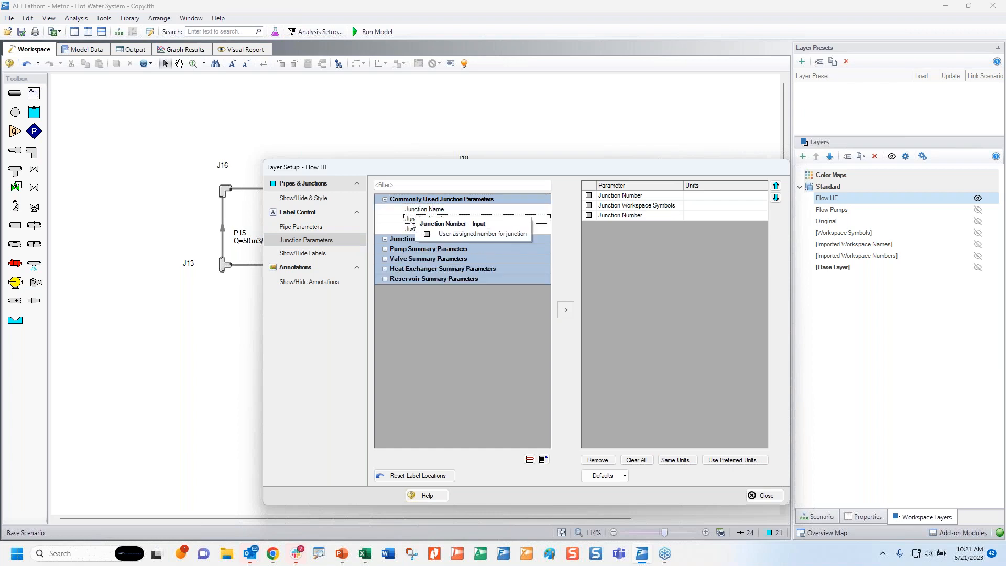
left_click(385, 238)
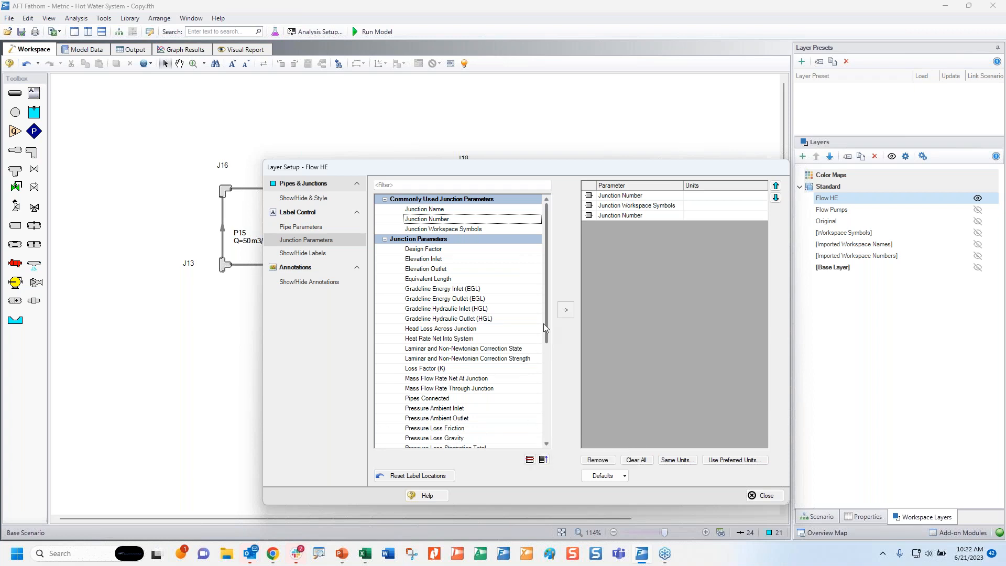
left_click_drag(547, 317, 552, 373)
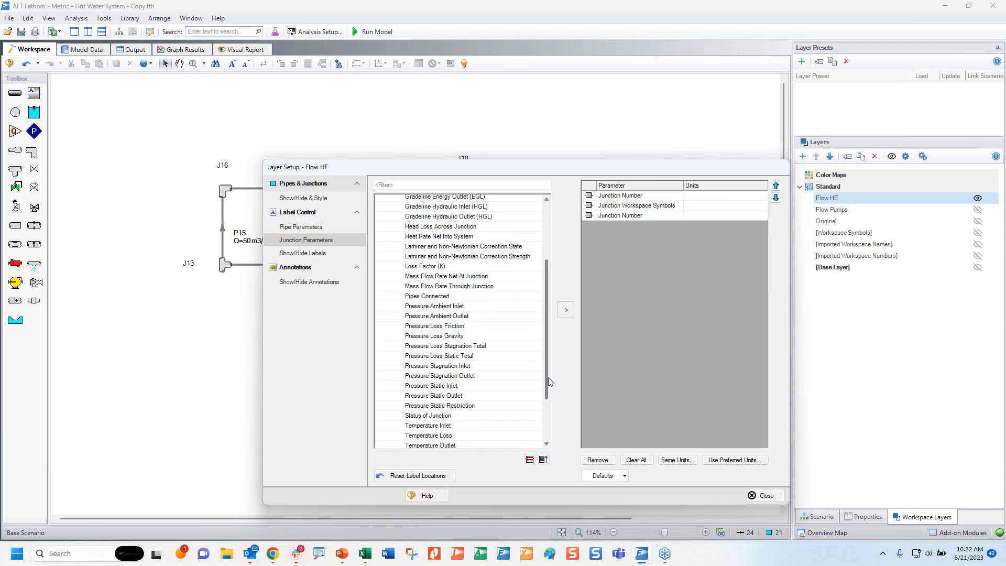
left_click(439, 326)
double_click(439, 327)
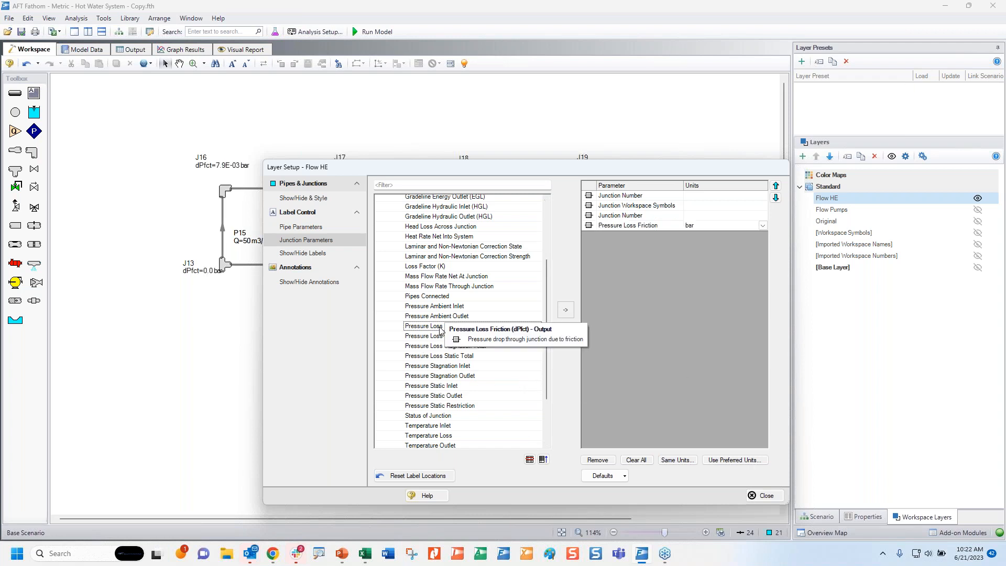
left_click_drag(597, 167, 927, 117)
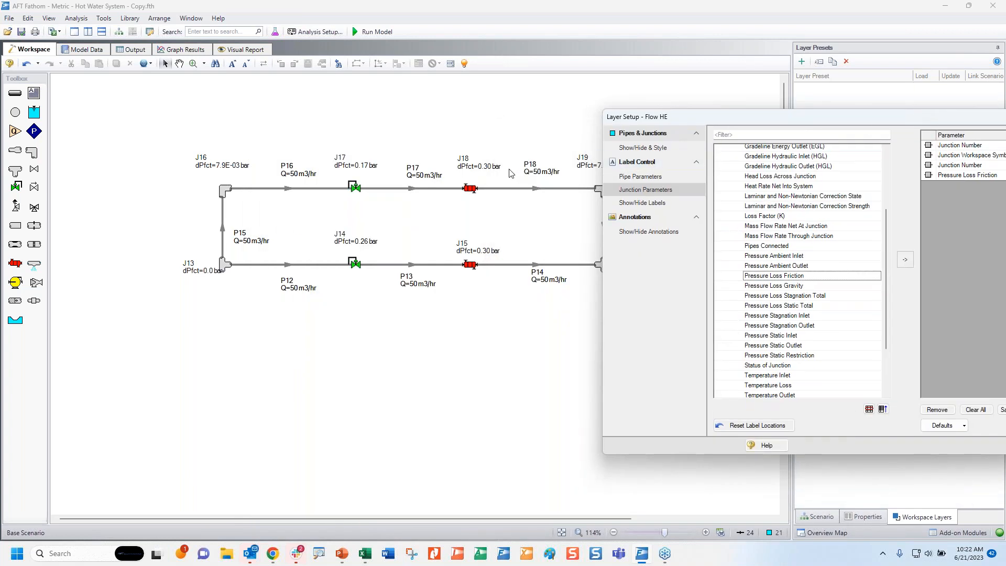
left_click_drag(782, 116, 605, 133)
left_click(925, 462)
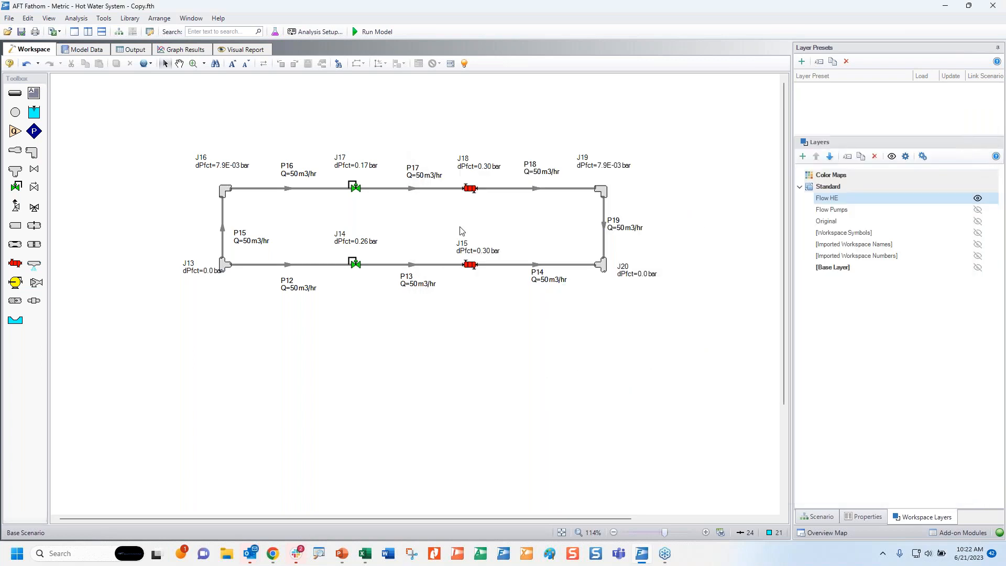
Move the labels of junctions J16 and J13 to the outer left side of the heat exchanger loop
left_click(356, 167)
left_click_drag(355, 166, 354, 174)
left_click_drag(225, 165, 191, 191)
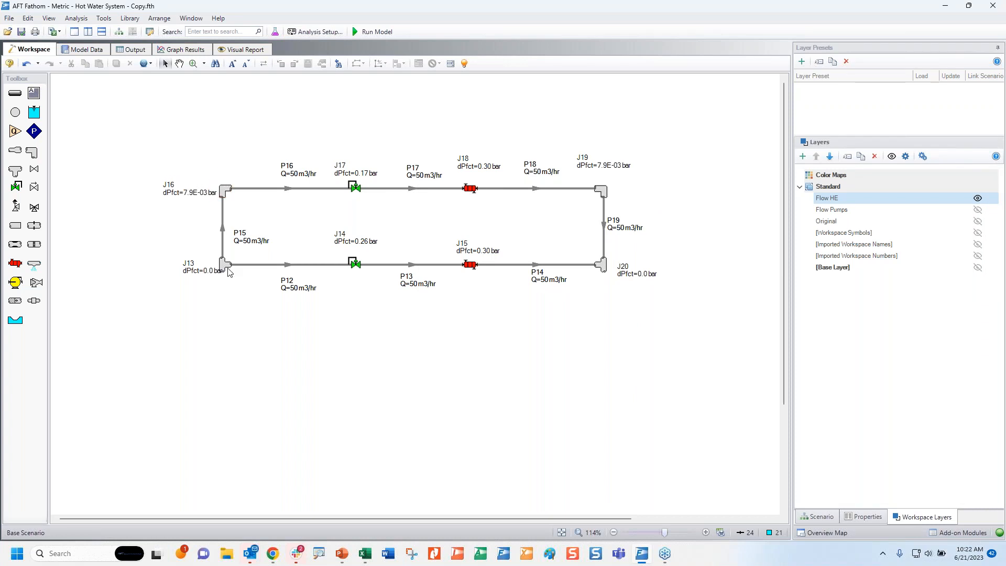
left_click_drag(202, 274, 181, 265)
Move the P18, J18, P17, J17 and P16 labels below the upper pipe run, and the J19 label to the right of its junction
left_click_drag(551, 177, 552, 214)
left_click_drag(487, 171, 487, 220)
left_click_drag(409, 172, 403, 205)
left_click_drag(362, 173, 360, 211)
left_click_drag(289, 169, 281, 204)
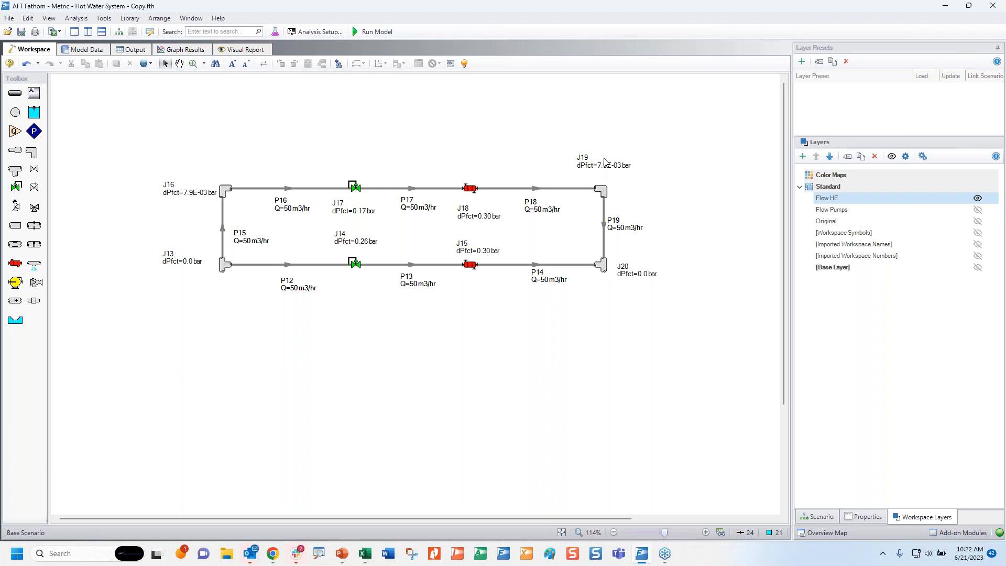
left_click_drag(606, 166, 649, 208)
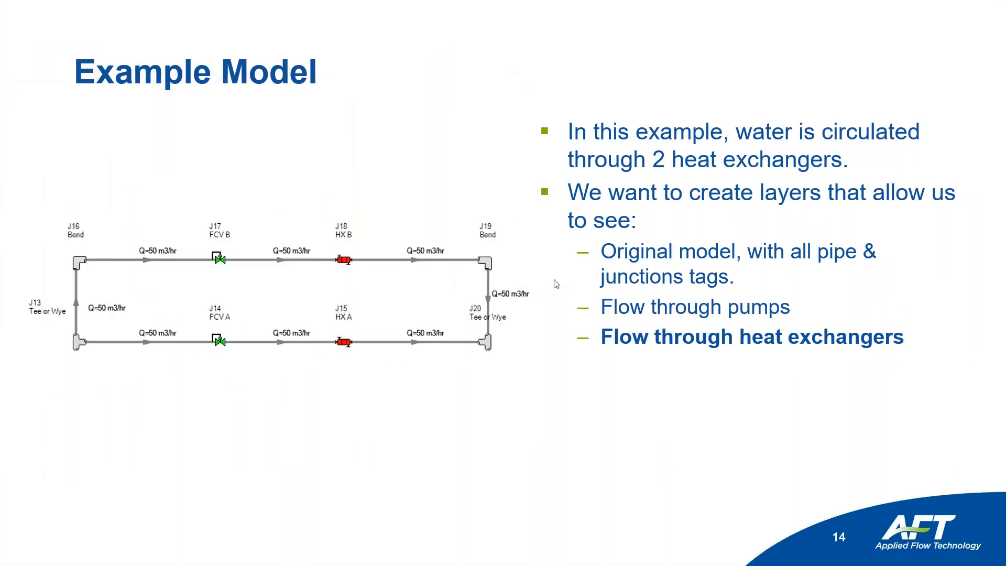
Advance the presentation to the Annotations slide and reveal its first two bullet points
left_click(730, 404)
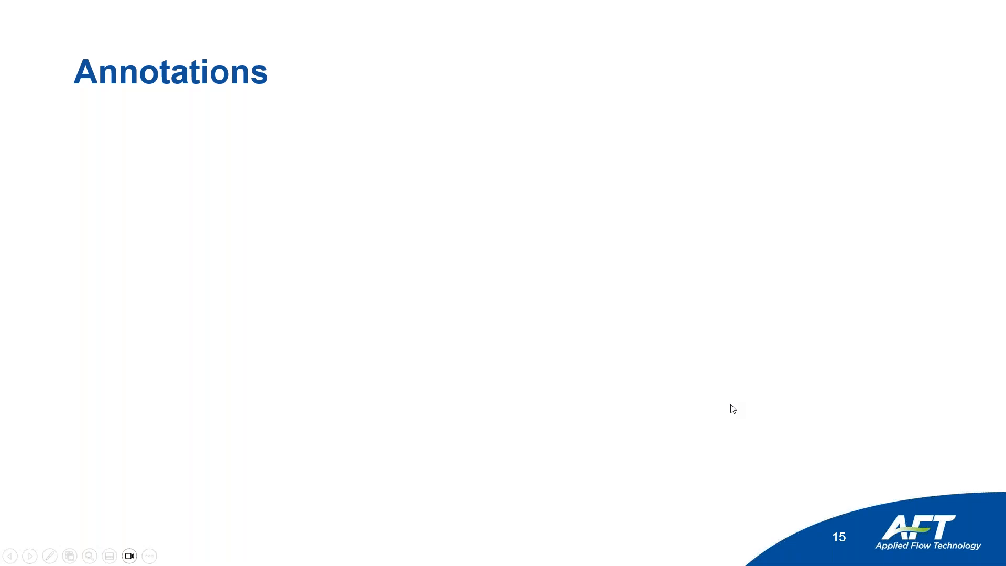
left_click(730, 404)
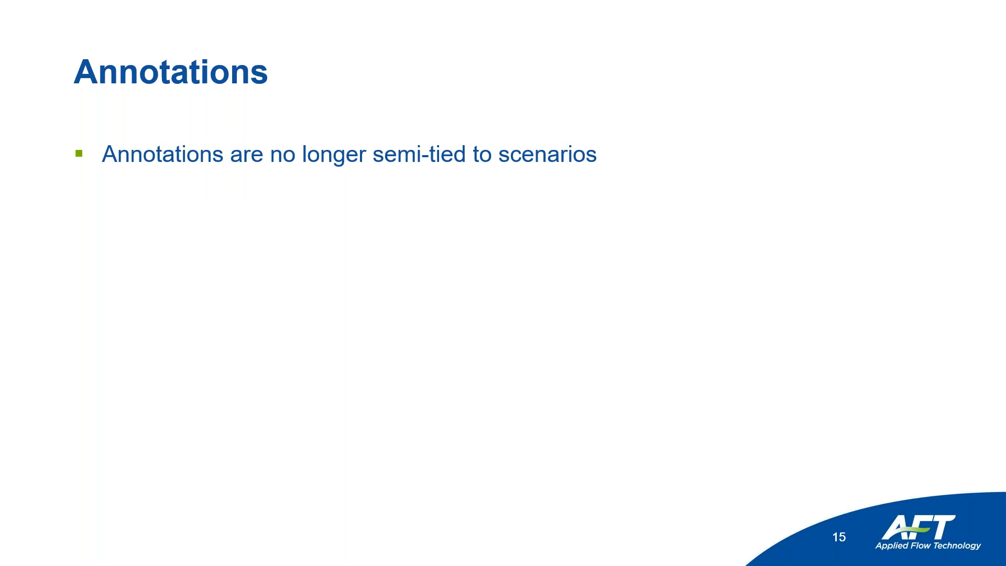
key("Right")
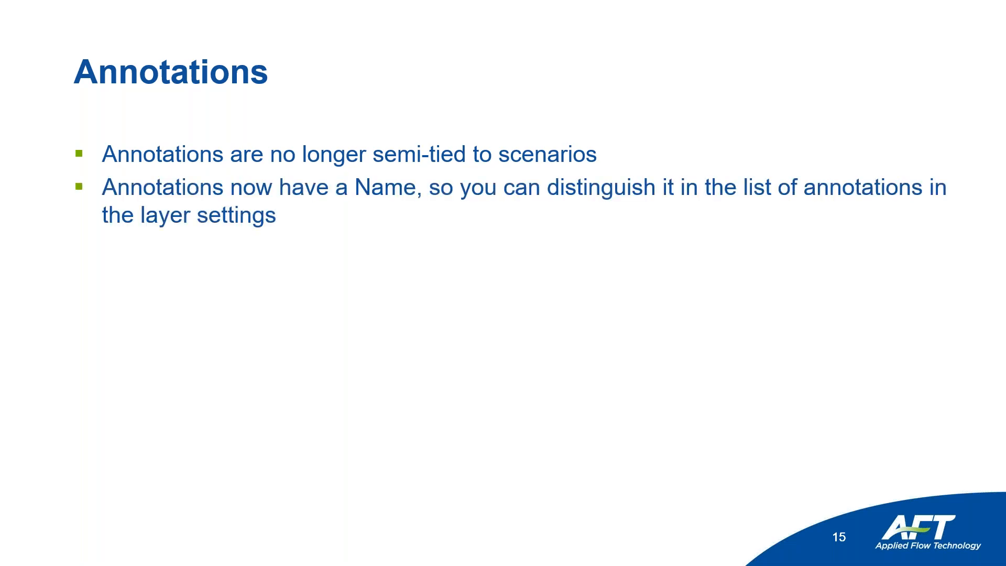
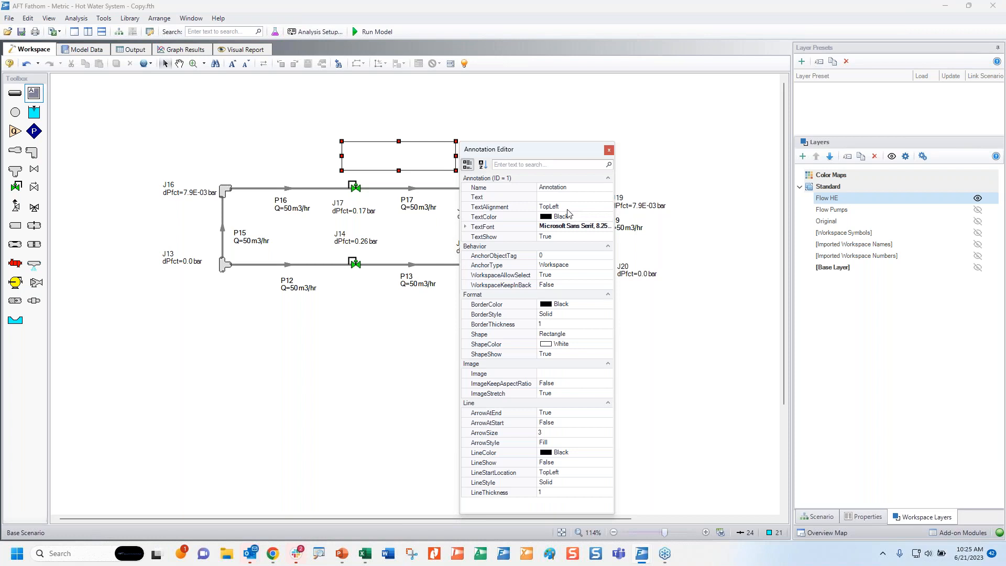
Set the new annotation's text to "ALL HE Operating" and its font size to 16
left_click(547, 197)
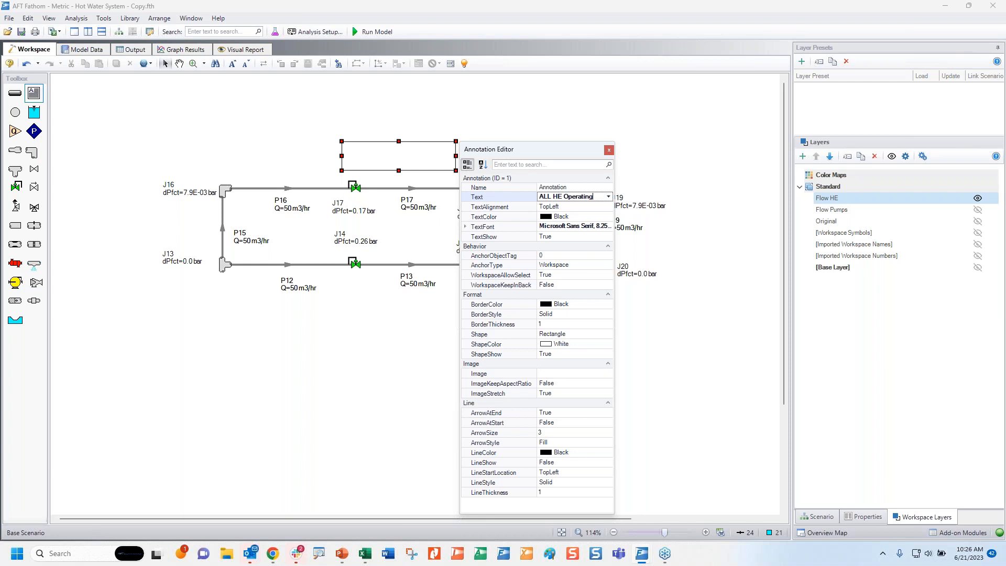
left_click(606, 225)
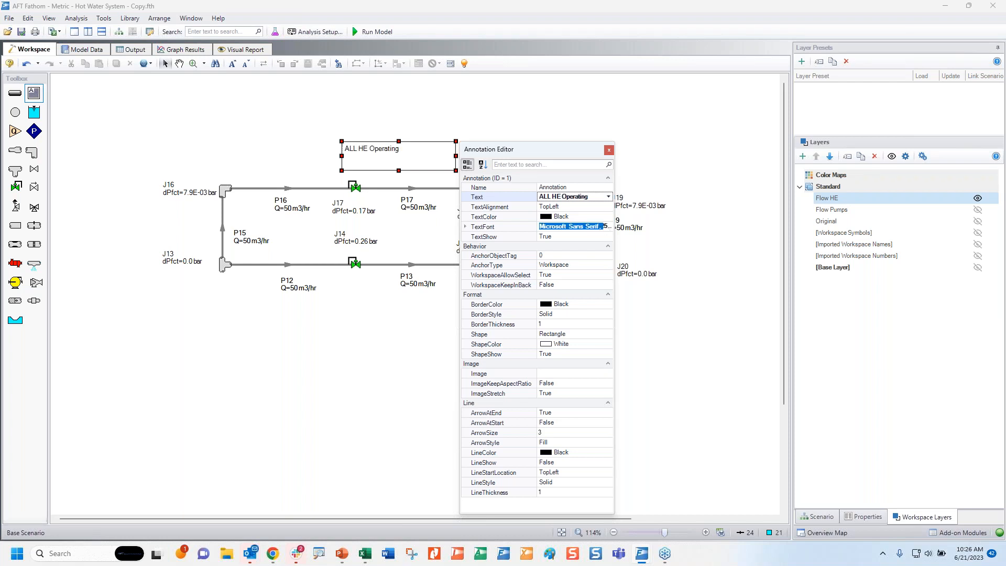
left_click(606, 225)
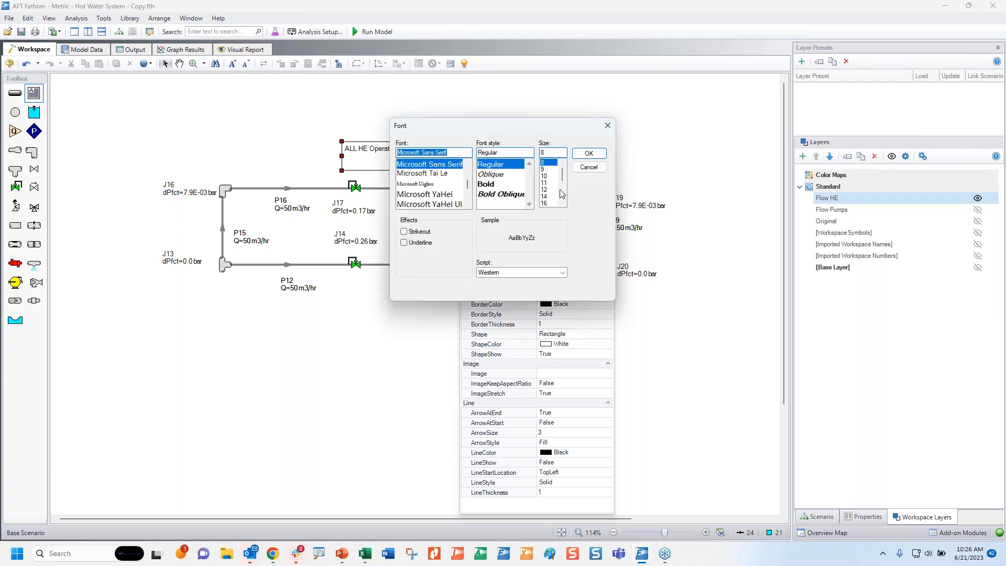
left_click(547, 204)
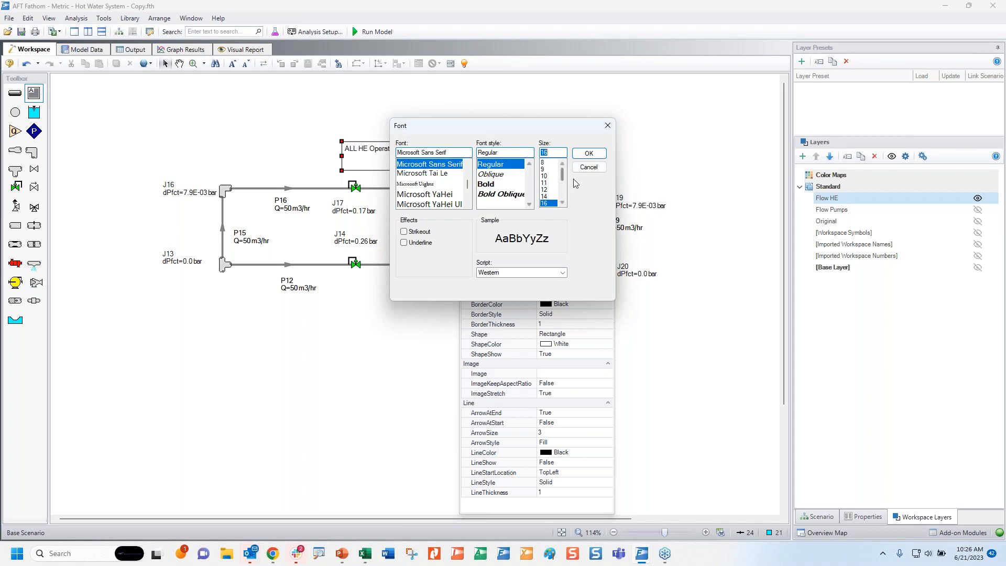
left_click(589, 154)
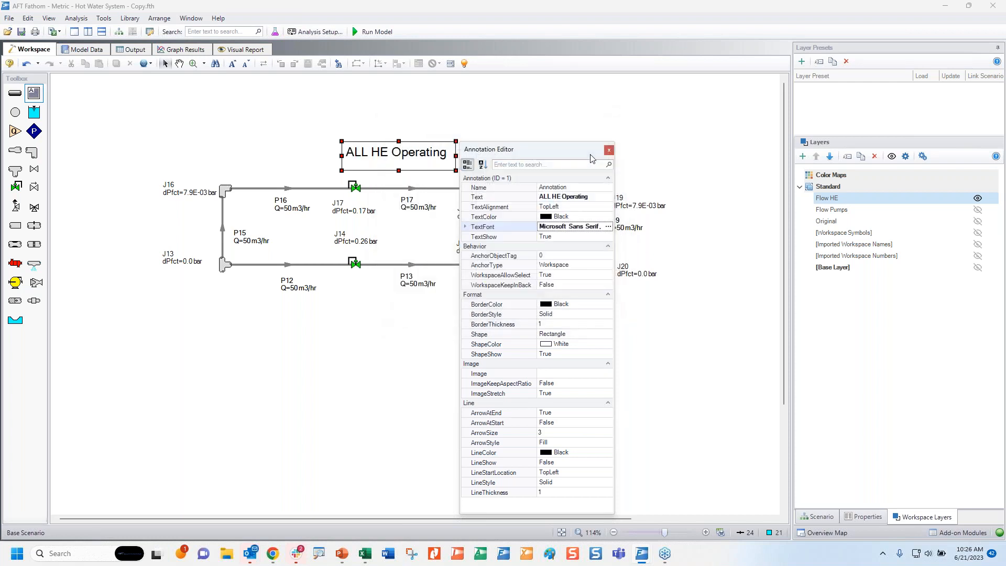
Align the annotation text to MiddleCenter, thicken its border slightly, and close the annotation editor
left_click(595, 207)
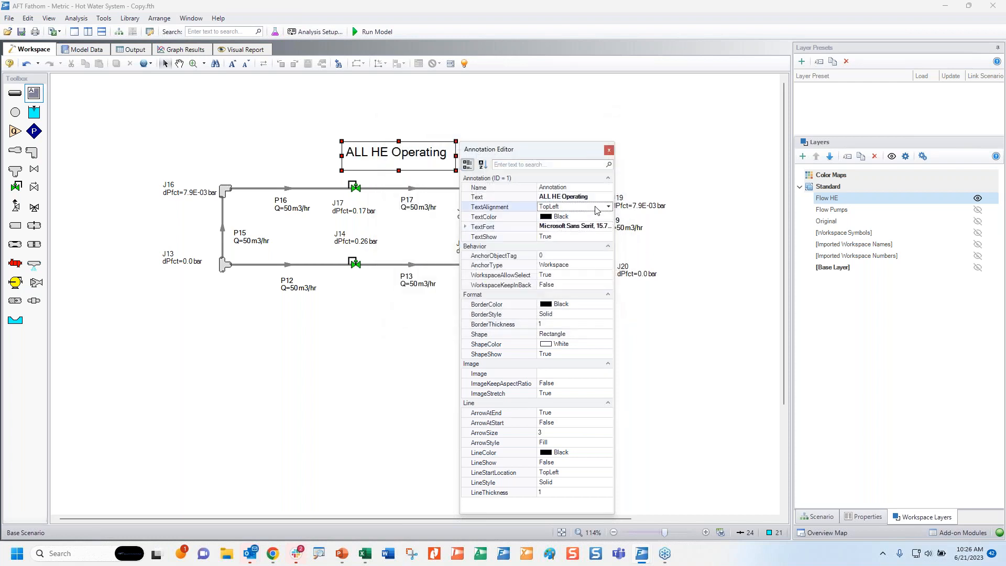
left_click(607, 207)
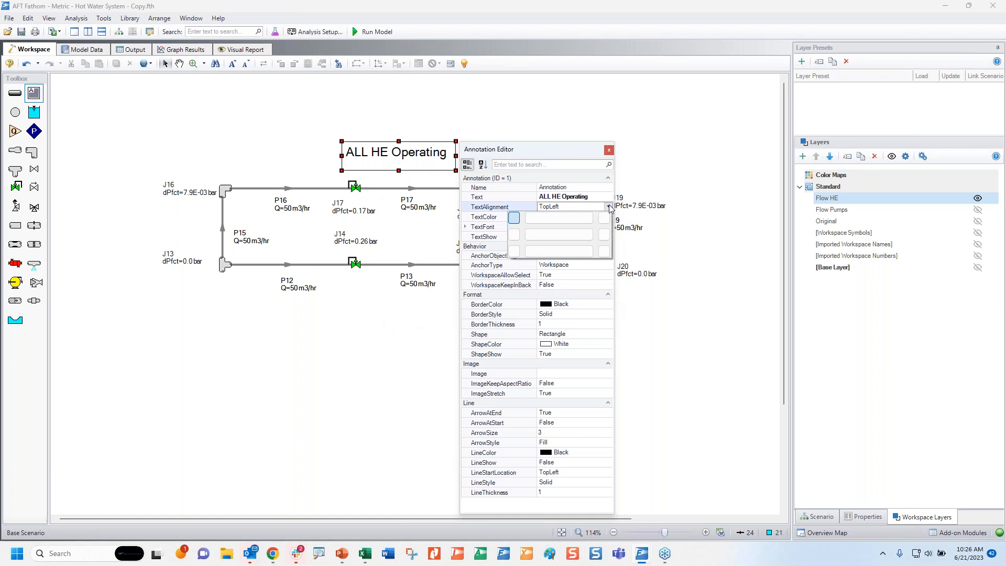
left_click(577, 234)
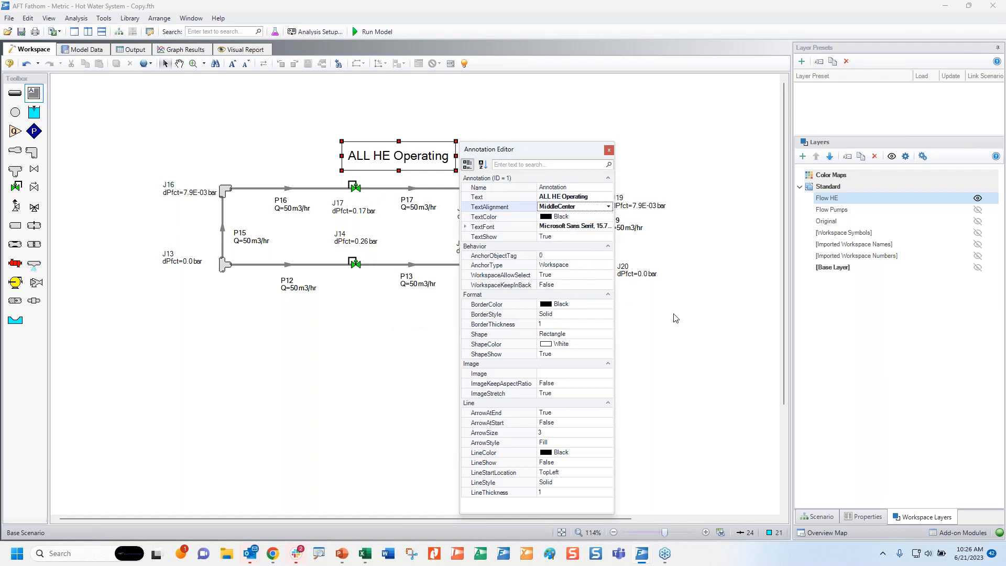
left_click(581, 324)
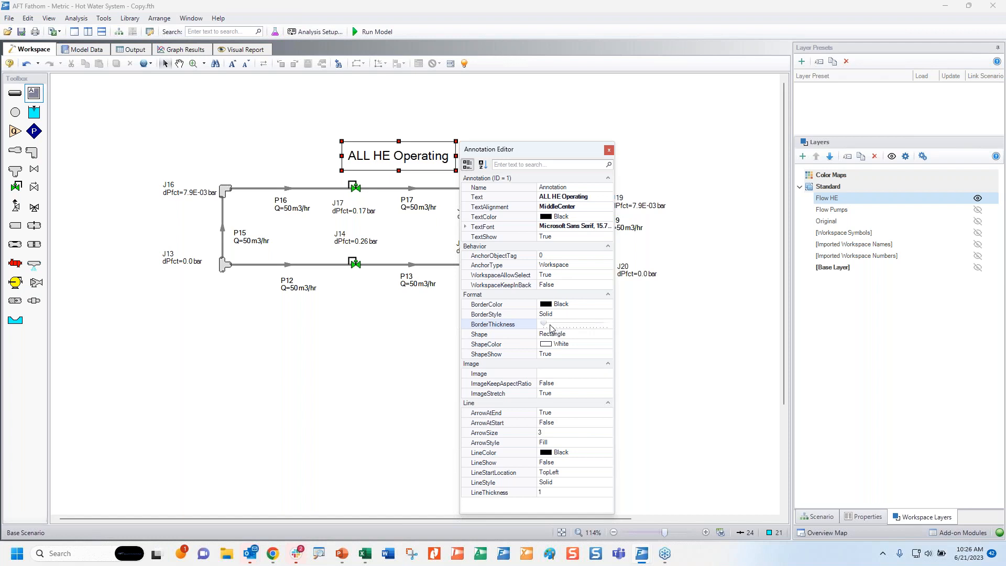
left_click_drag(544, 325, 548, 325)
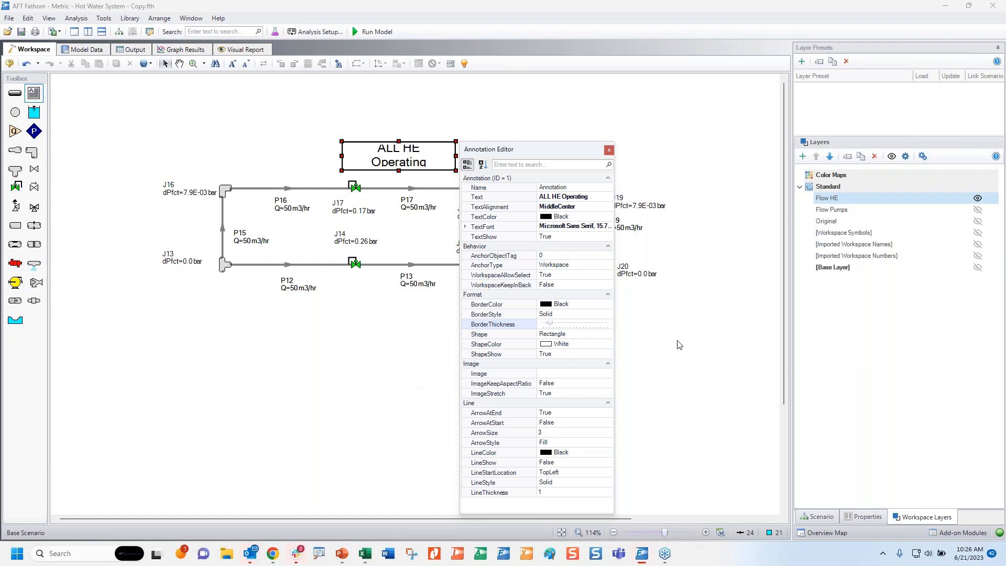
left_click(609, 151)
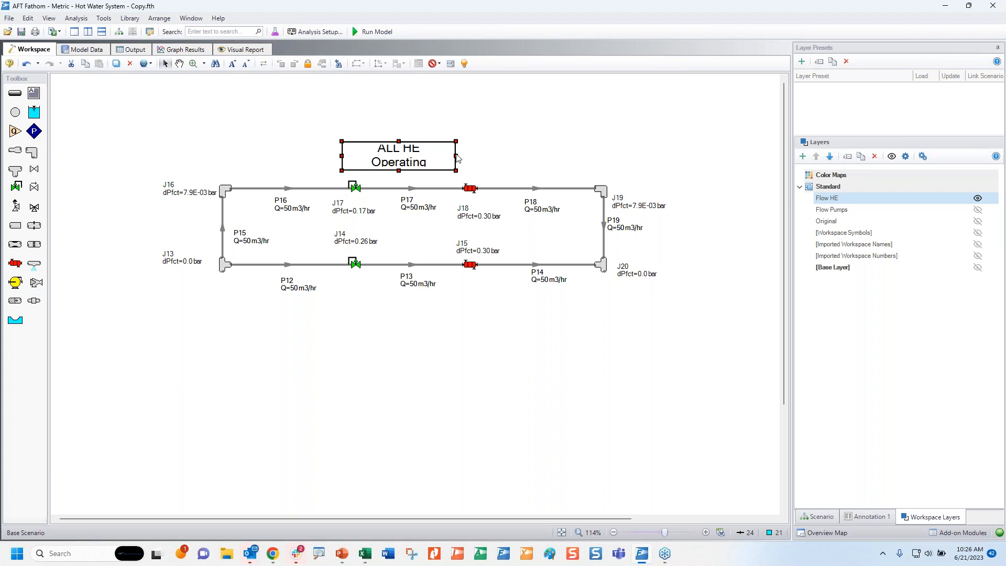
Widen the annotation box so that "ALL HE Operating" fits on one line, and deselect it
left_click(457, 155)
left_click(456, 158)
left_click_drag(455, 154, 469, 155)
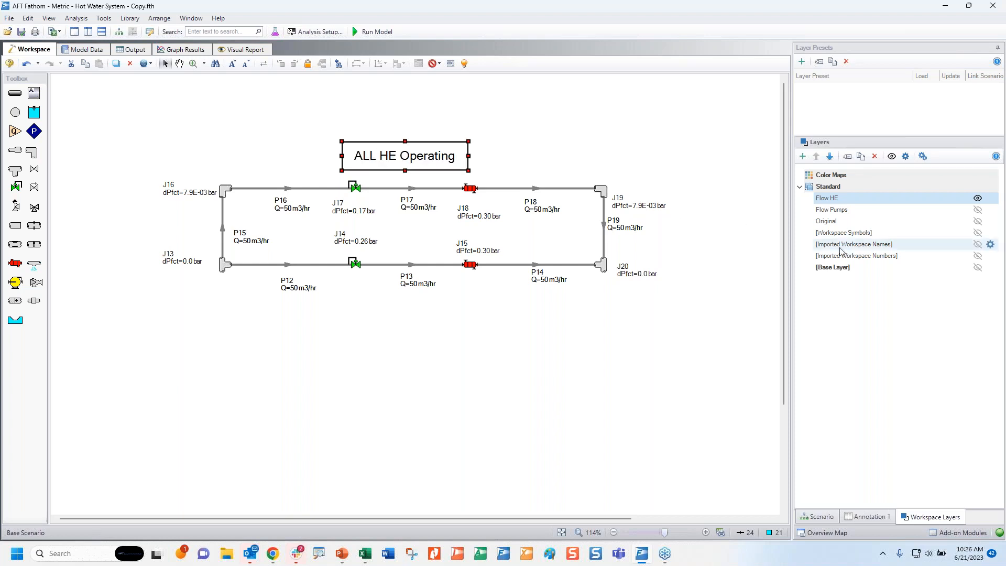
left_click(728, 230)
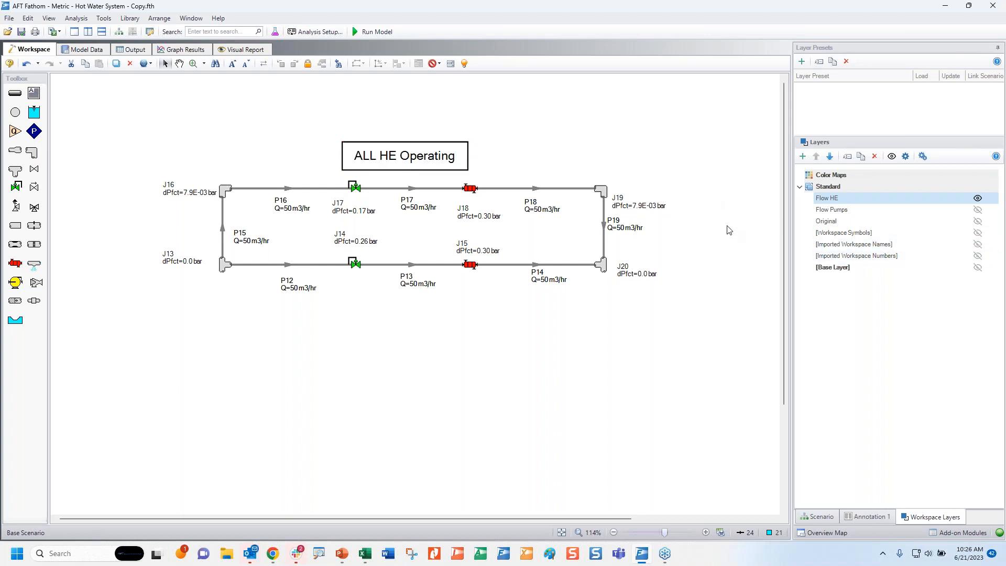
Toggle the Flow HE layer's visibility, display it together with the Flow Pumps layer, and select the annotation
left_click(979, 199)
left_click(978, 198)
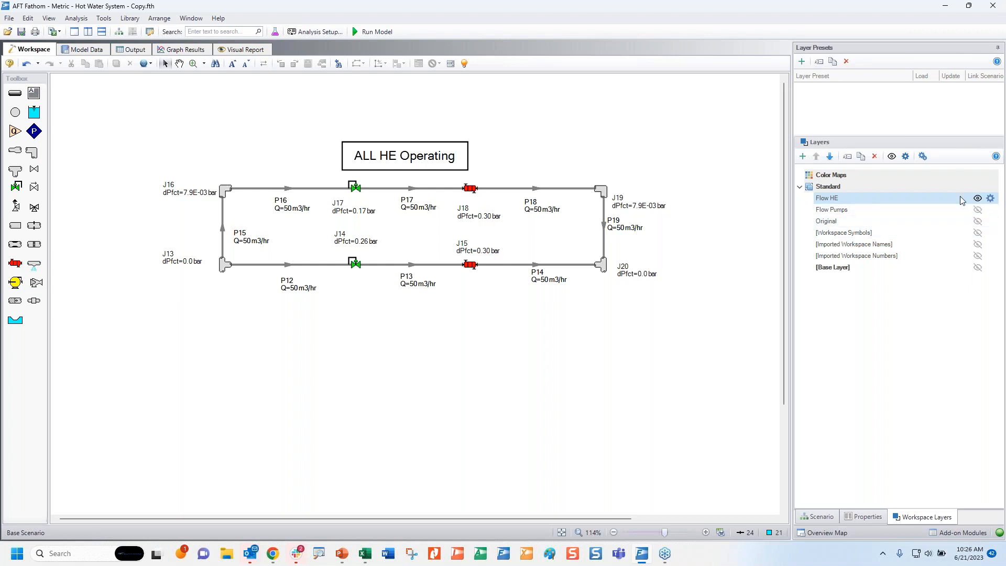
left_click(977, 198)
left_click(977, 210)
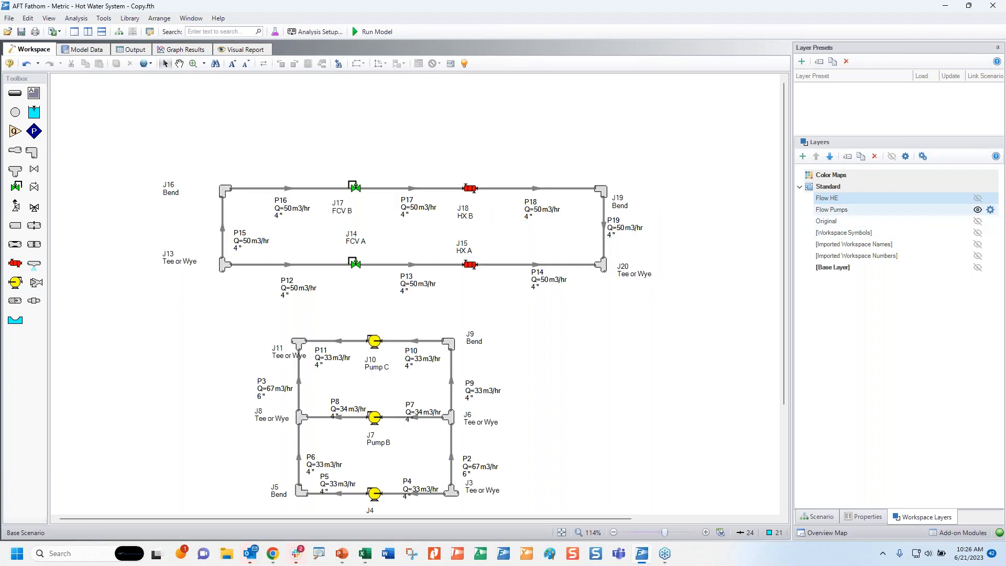
left_click(977, 199)
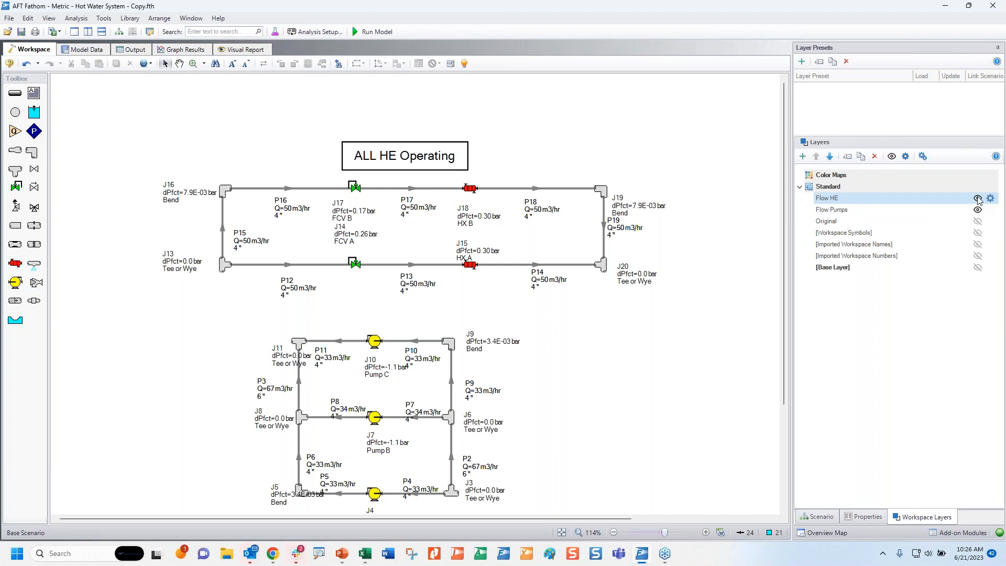
left_click(433, 146)
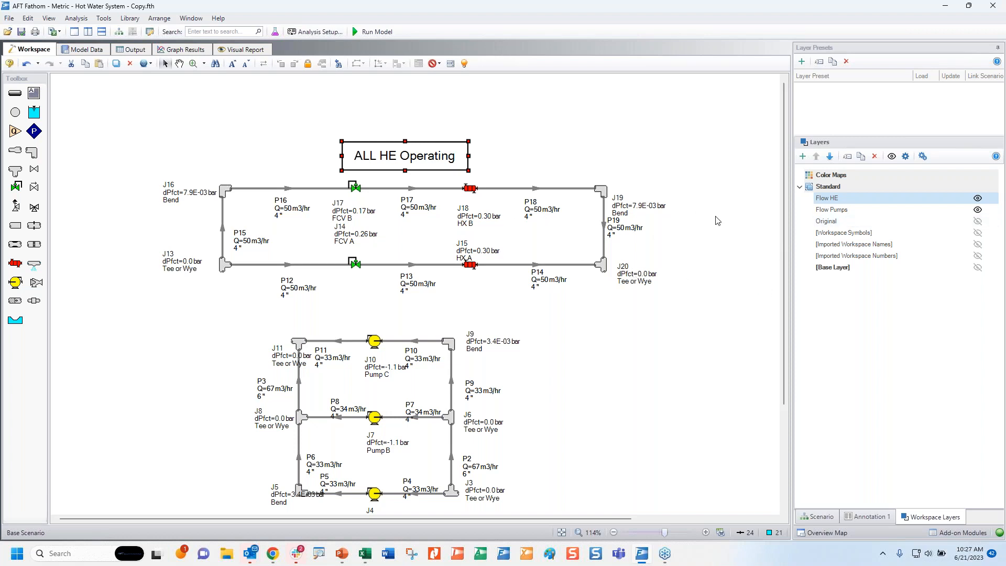
Duplicate the "ALL HE Operating" annotation and place the copy just above the pump section
key("ctrl+c")
key("ctrl+v")
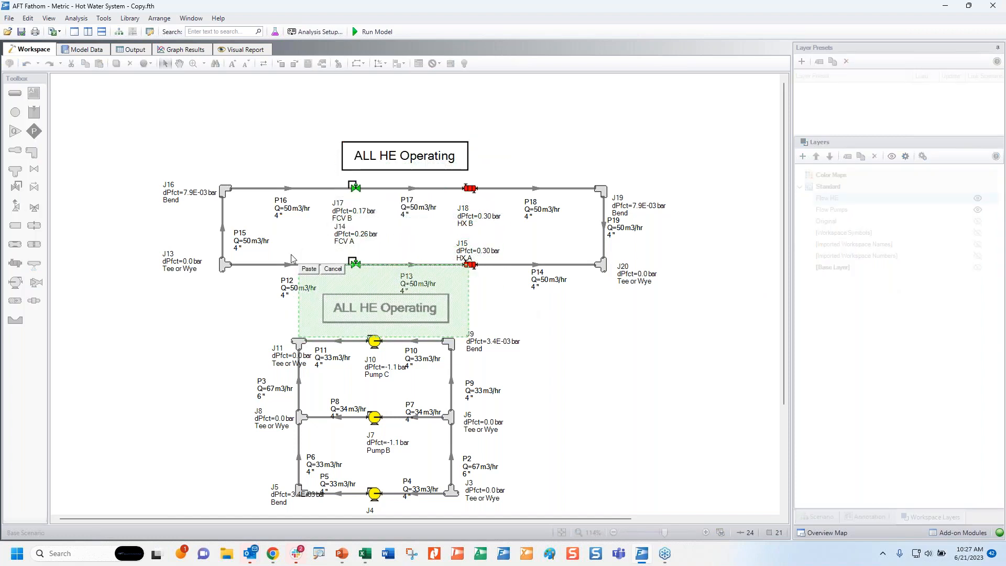
left_click(308, 269)
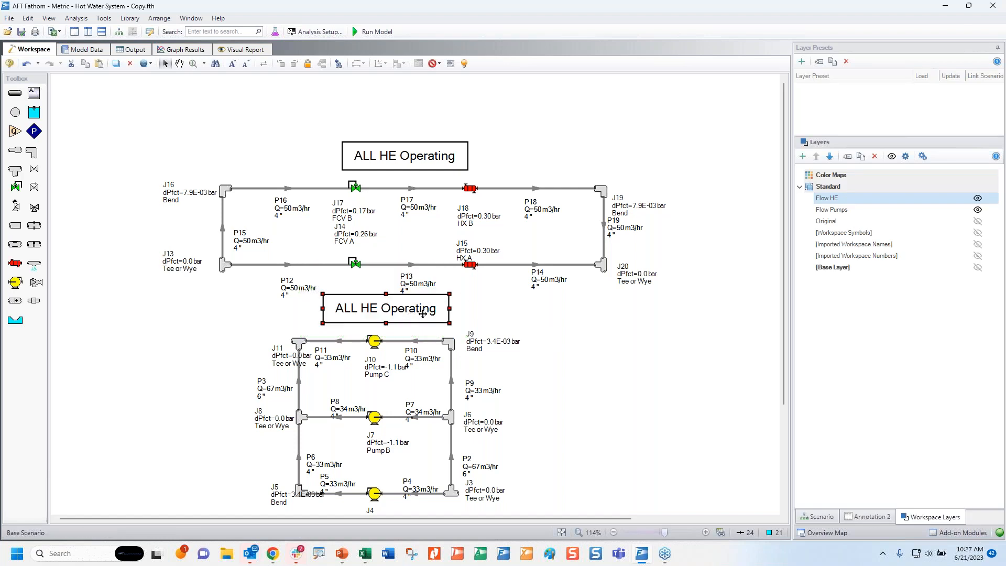
Change the copied annotation's text to "ALL Pumps Operating" and widen its box so the text fits on one line
left_click(869, 517)
left_click(925, 94)
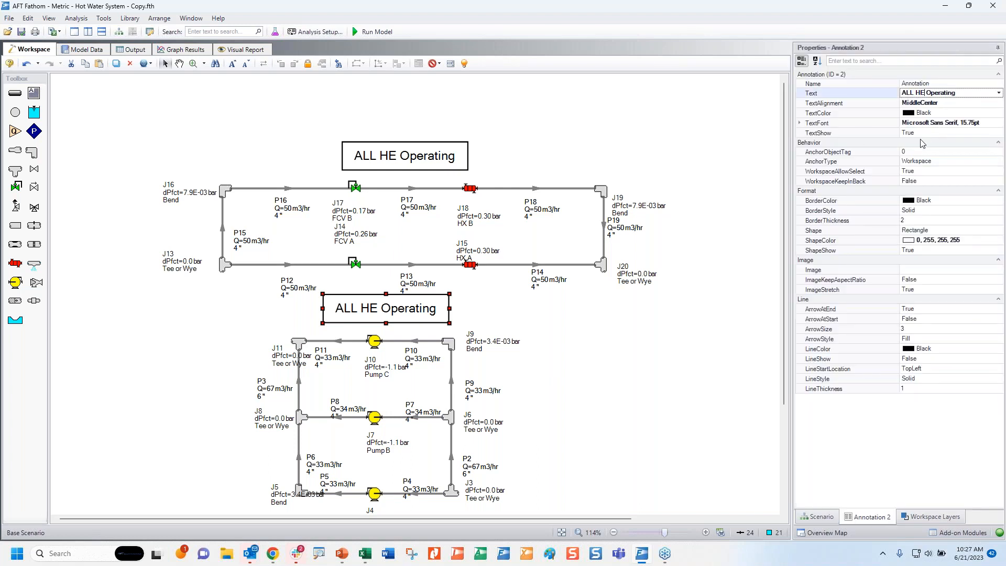
key("BackSpace")
key("BackSpace")
type("Pumps")
left_click(702, 289)
left_click(409, 300)
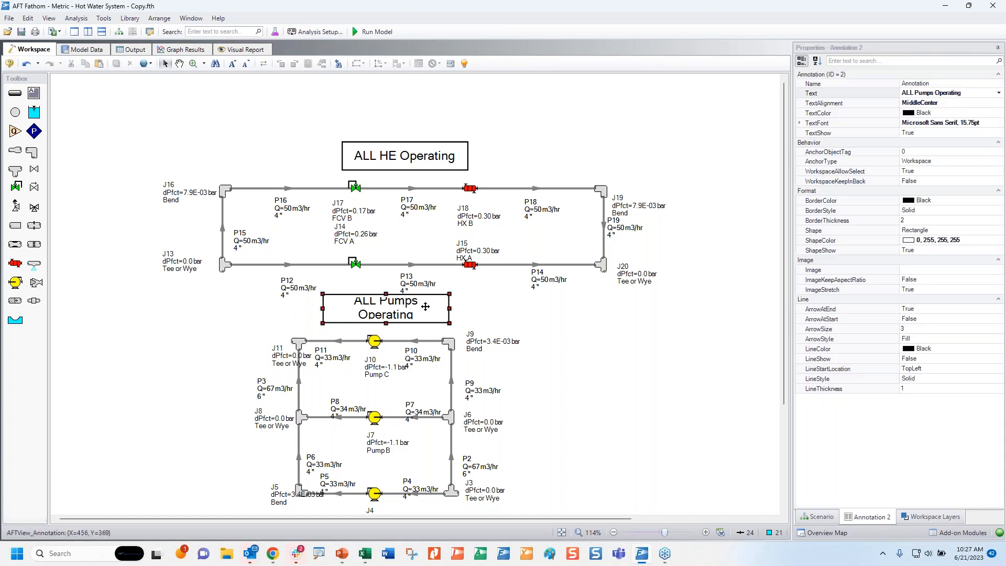
left_click_drag(449, 309, 466, 309)
left_click(533, 313)
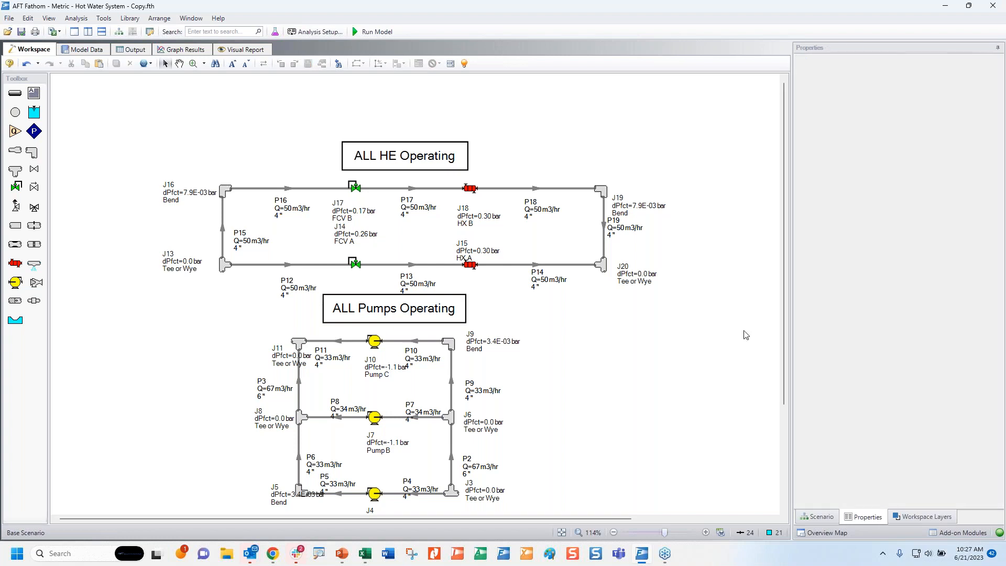
Return to the workspace layers and display only the Flow HE layer, with Flow Pumps hidden
left_click(940, 516)
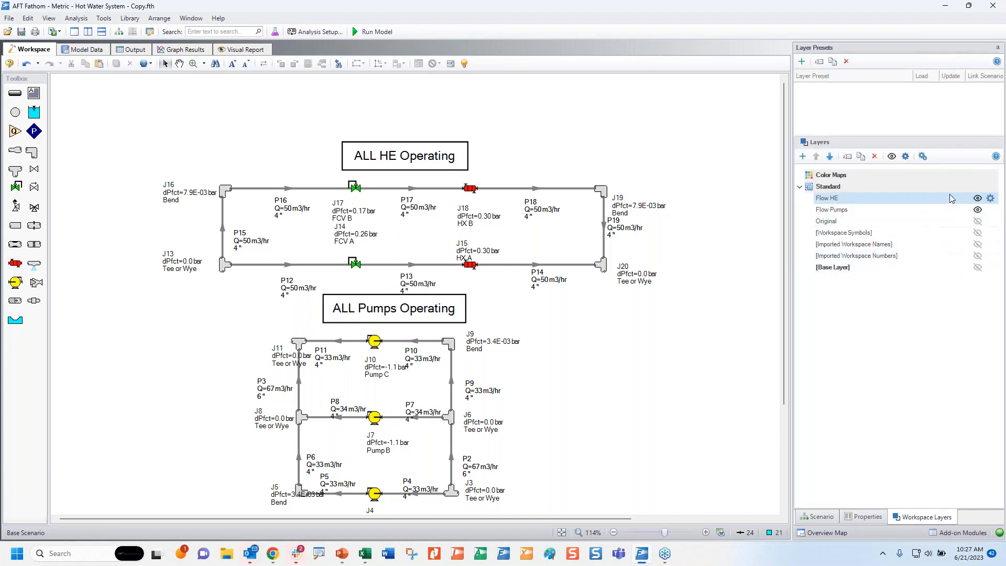
left_click(977, 198)
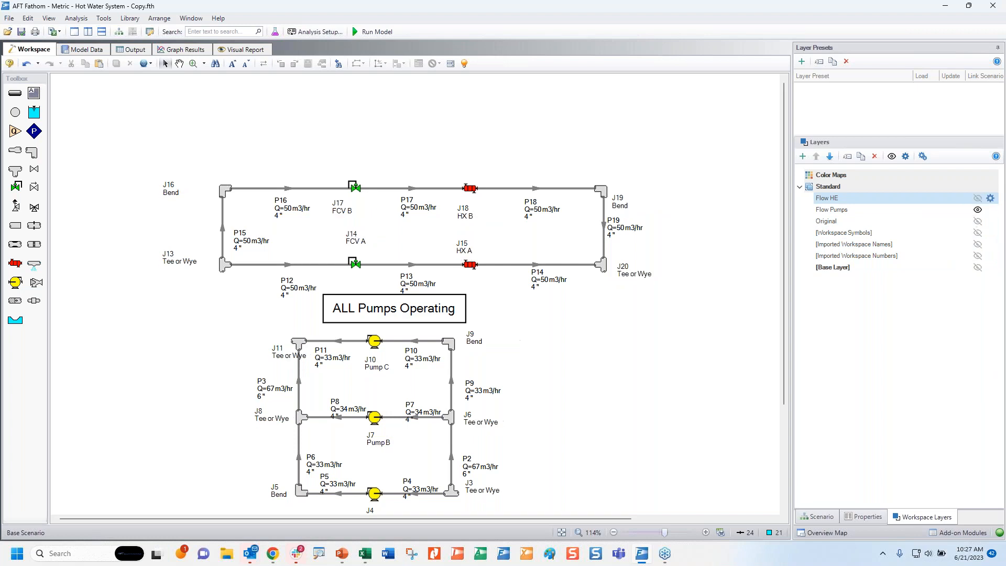
left_click(977, 208)
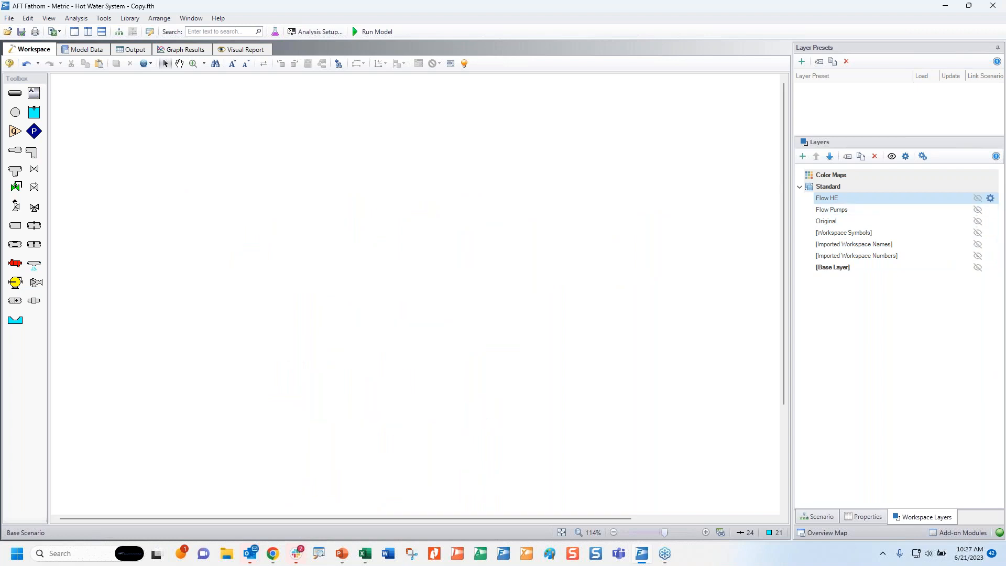
left_click(978, 199)
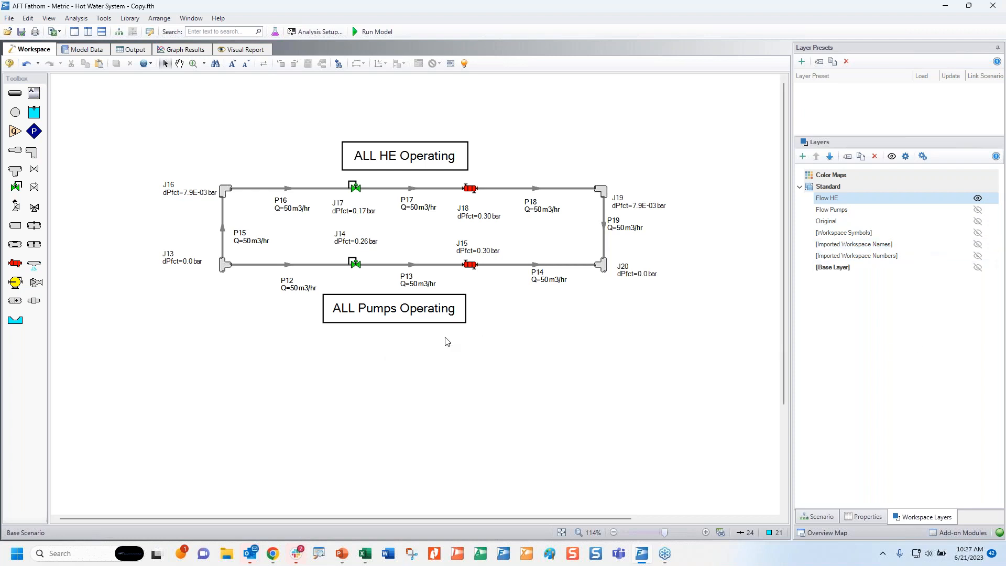
mouse_move(958, 202)
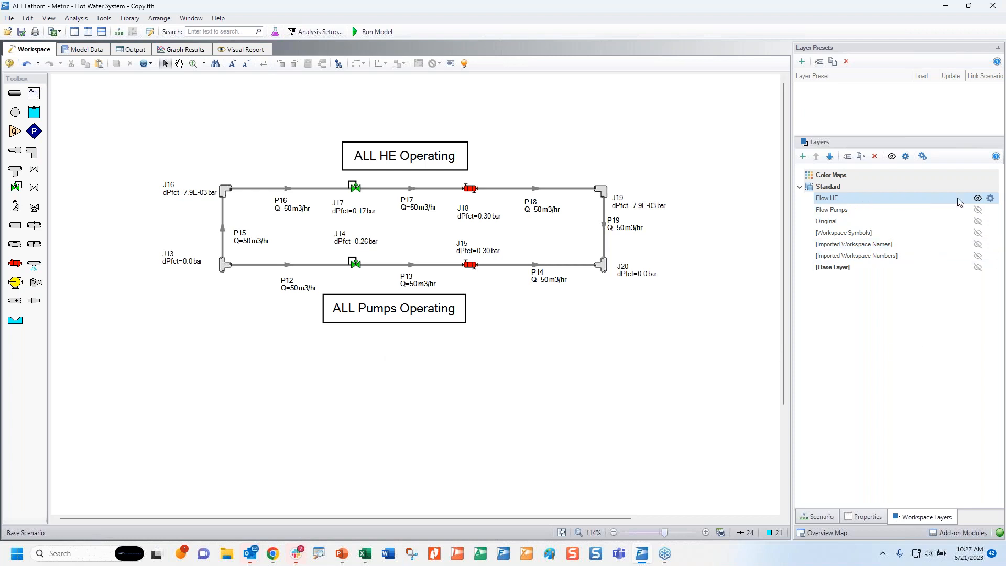
Hide the "ALL Pumps Operating" annotation in the Flow HE layer's settings and close the setup
left_click(990, 200)
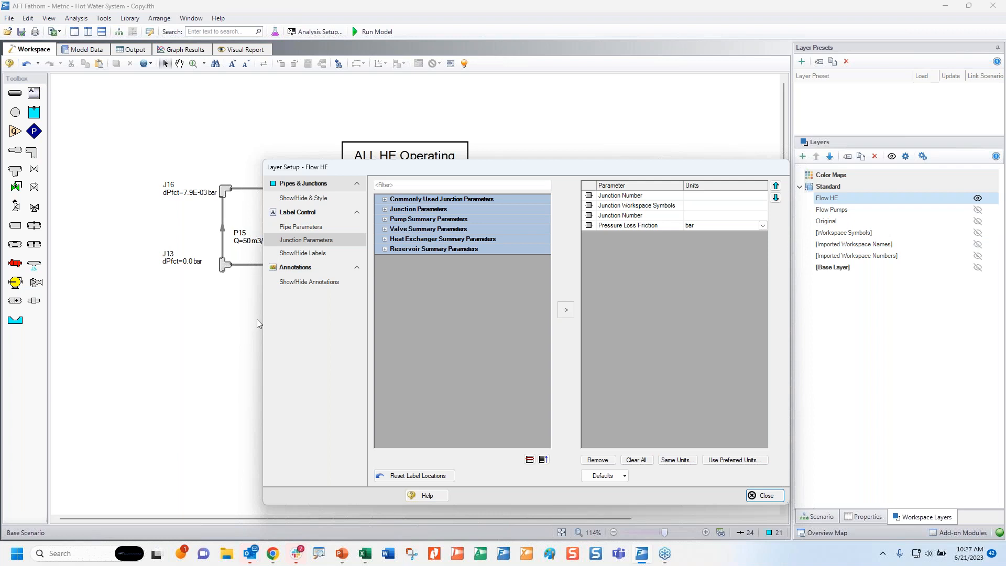
left_click(324, 283)
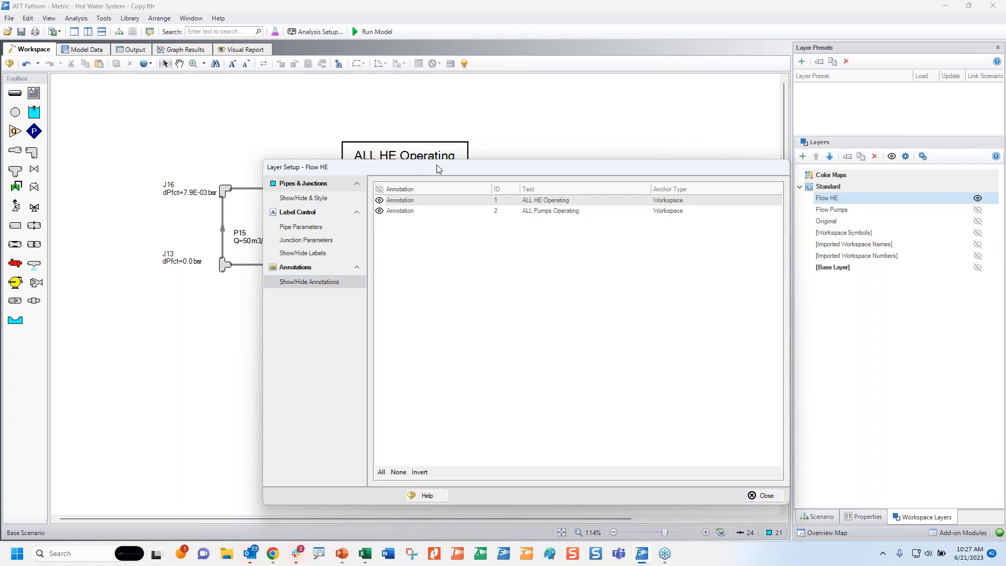
left_click_drag(437, 166, 649, 92)
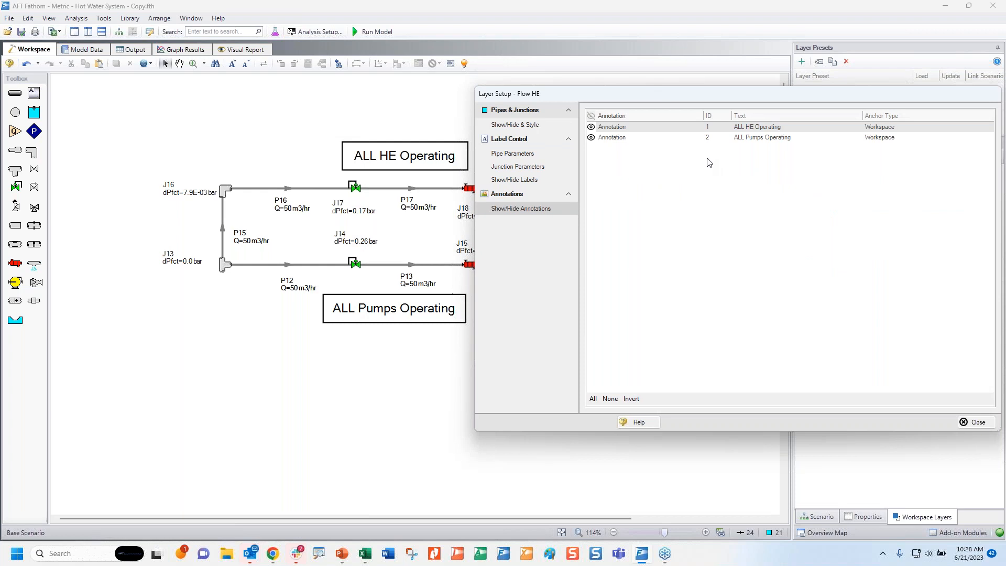
left_click(591, 138)
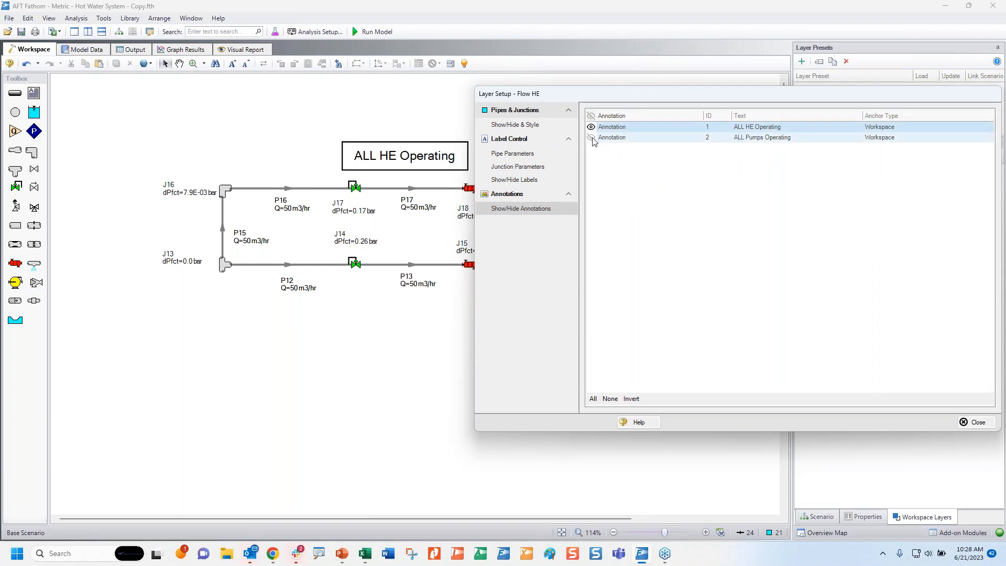
left_click_drag(676, 95, 424, 171)
left_click(674, 496)
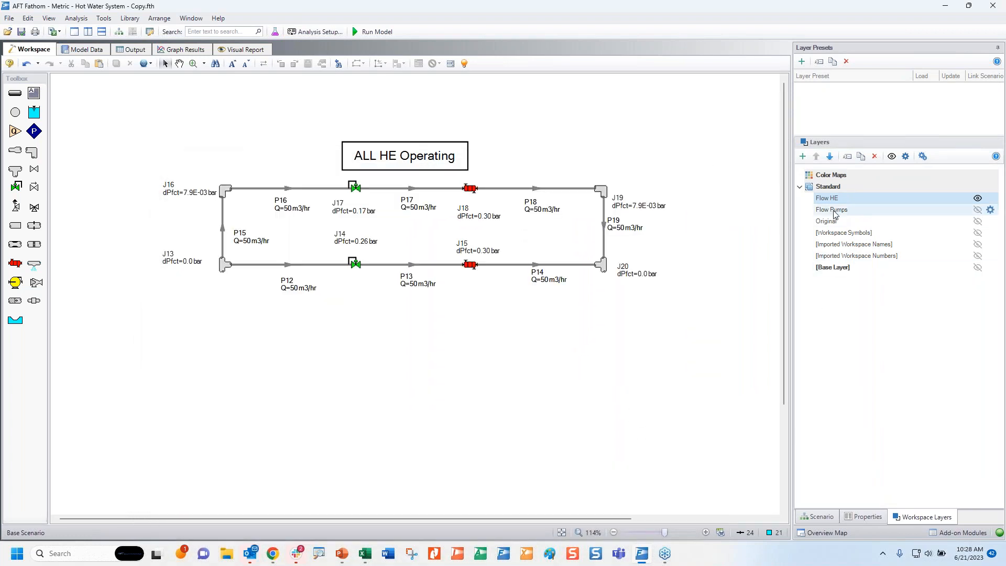
Display Flow Pumps instead of Flow HE, and hide the heat exchanger loop's pipes 12–19 and junctions 13–20 in that layer
left_click(977, 199)
left_click(977, 209)
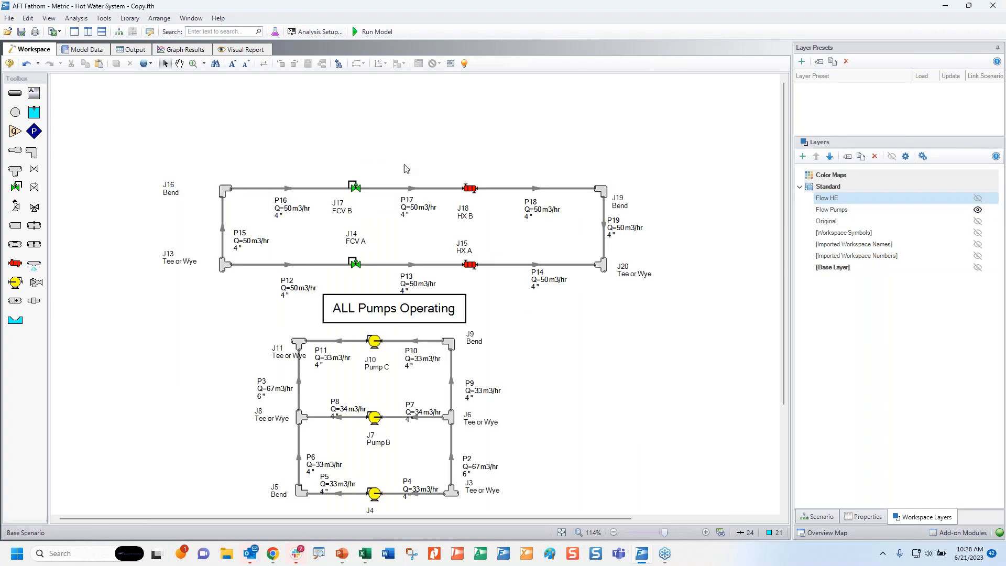
left_click_drag(159, 155, 674, 299)
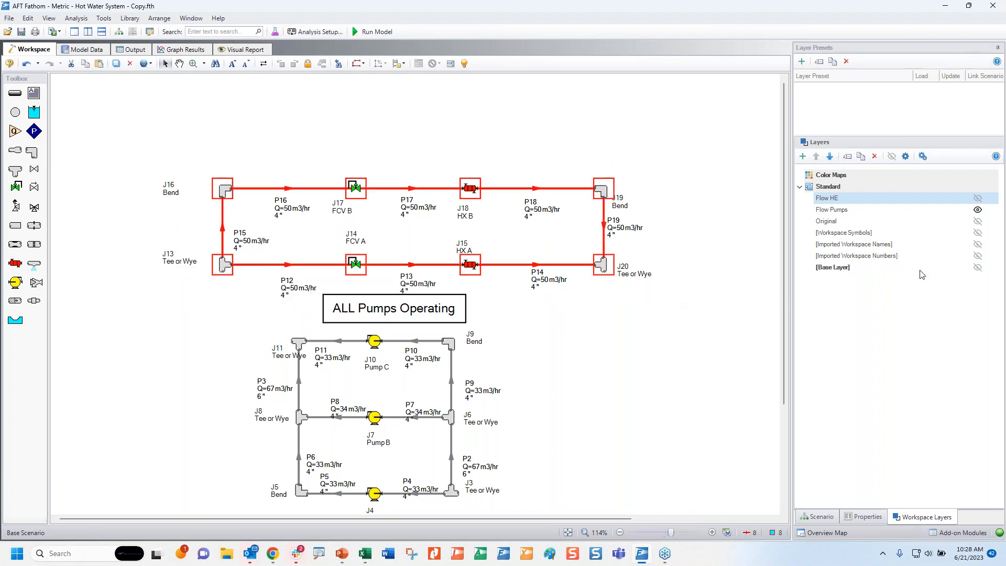
left_click(990, 209)
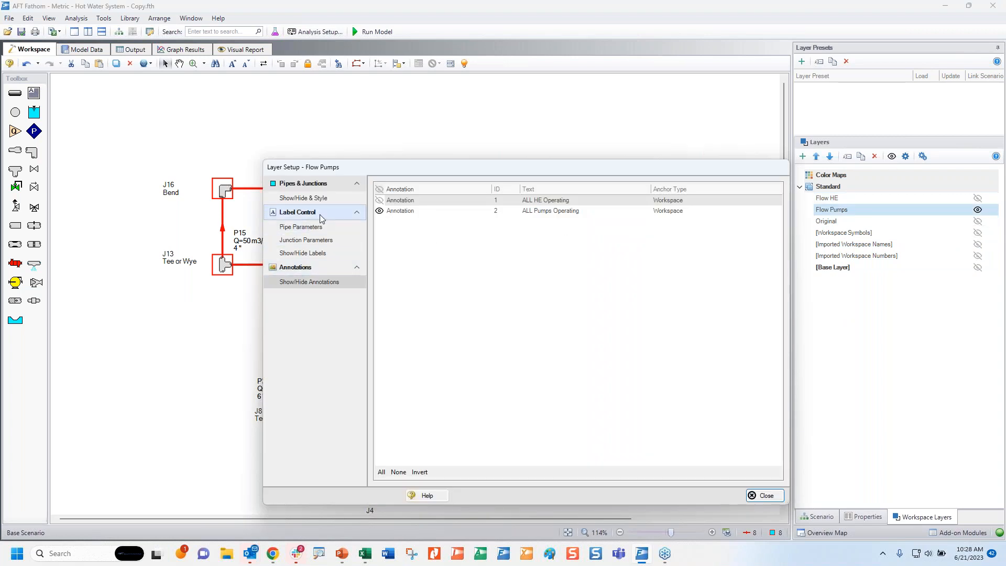
left_click(320, 200)
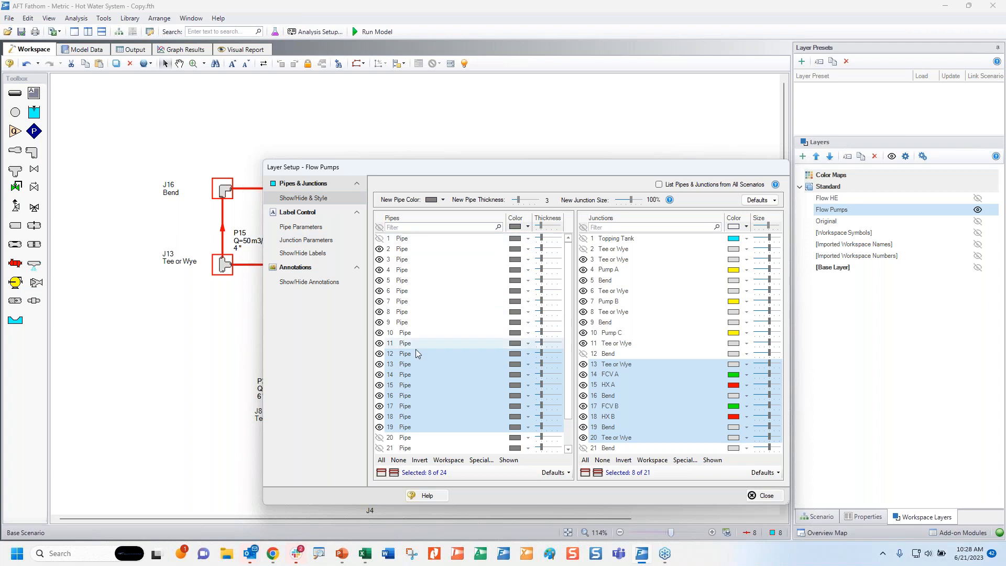
left_click(380, 230)
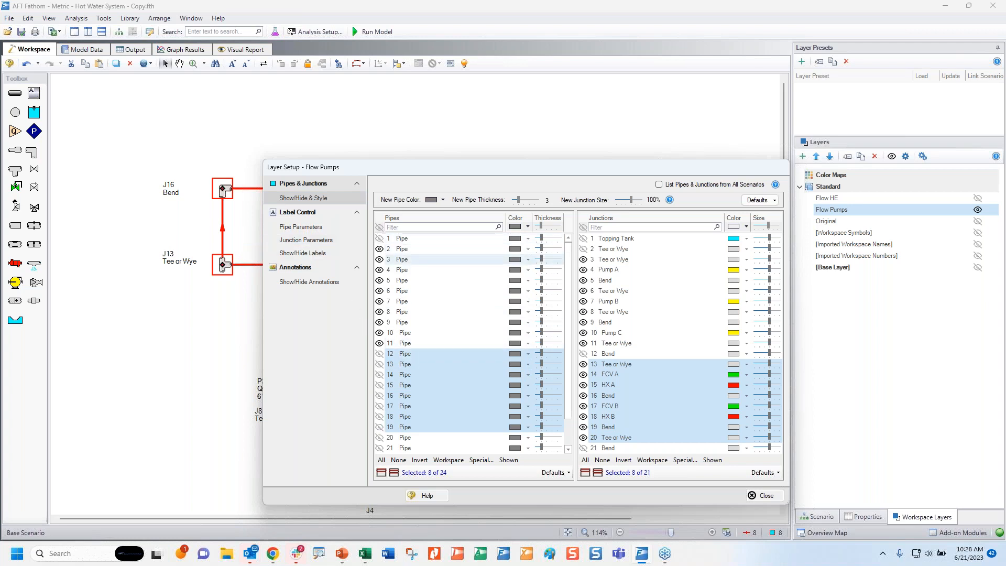
left_click(582, 229)
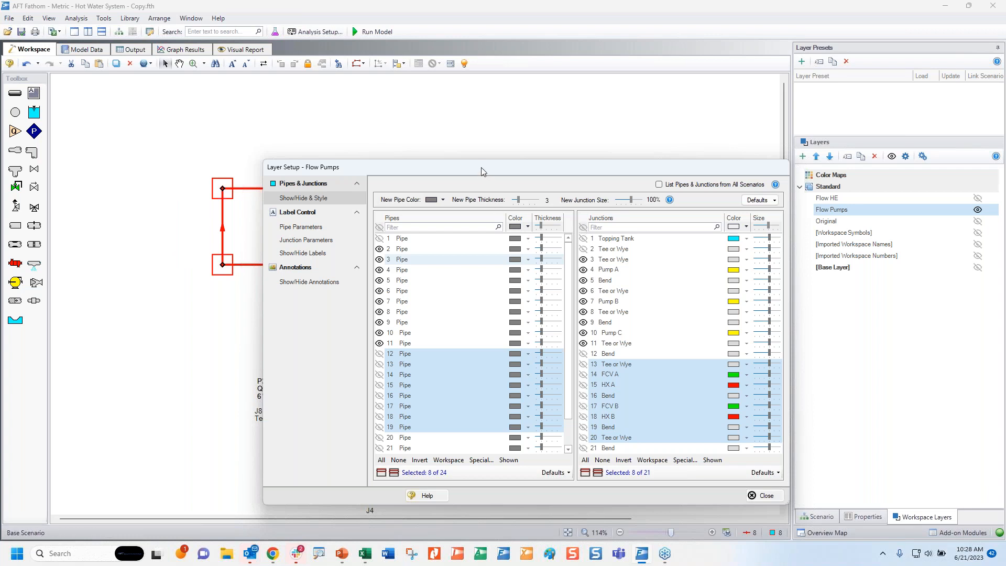
left_click_drag(480, 171, 435, 183)
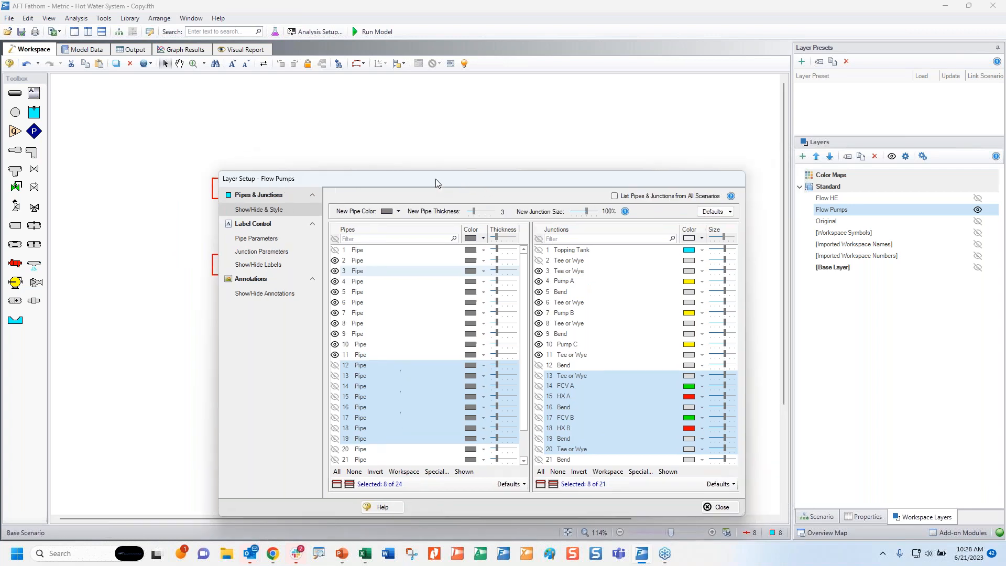
left_click(718, 507)
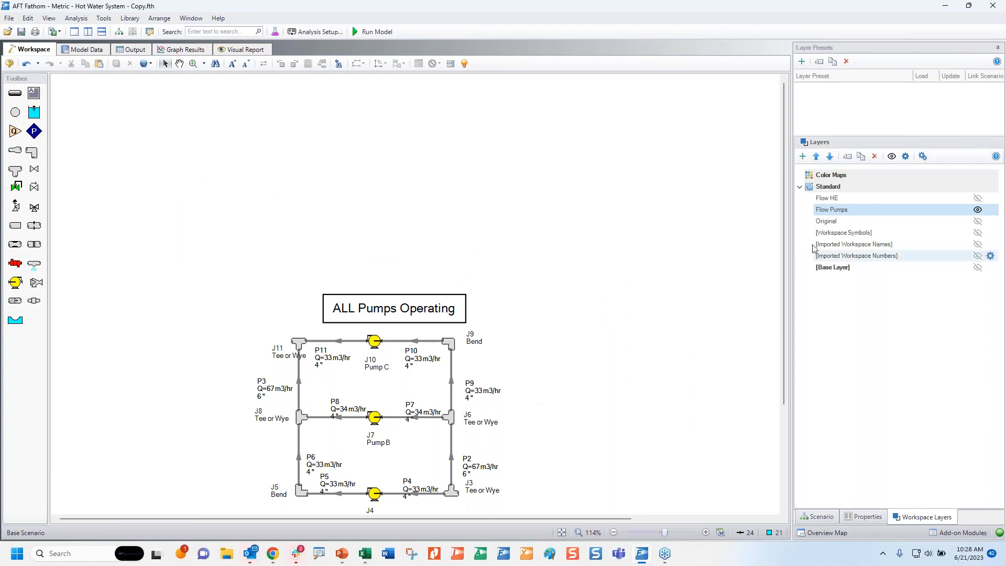
Check which annotations are shown in the Flow Pumps layer's settings, leaving them as they are
mouse_move(870, 237)
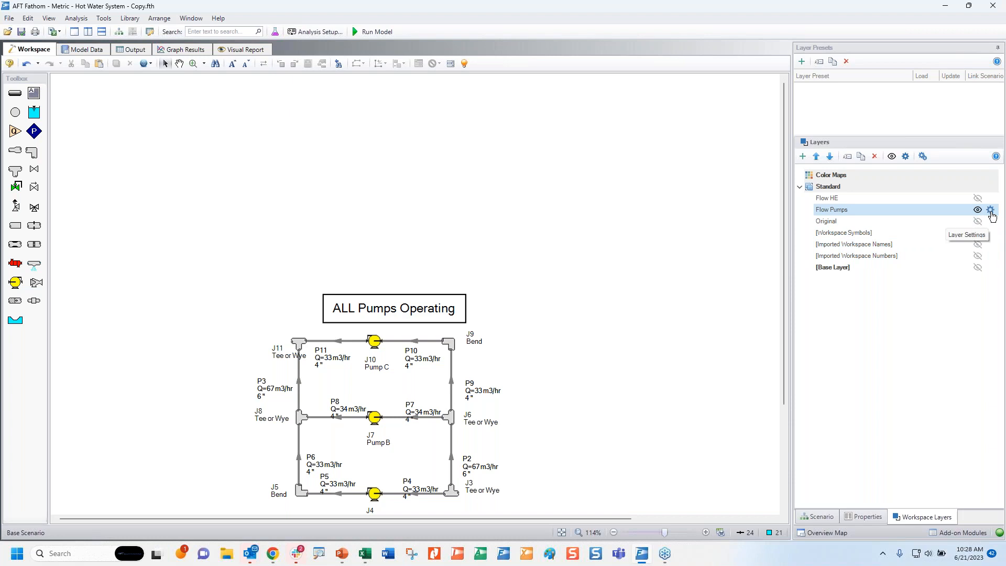
left_click(990, 211)
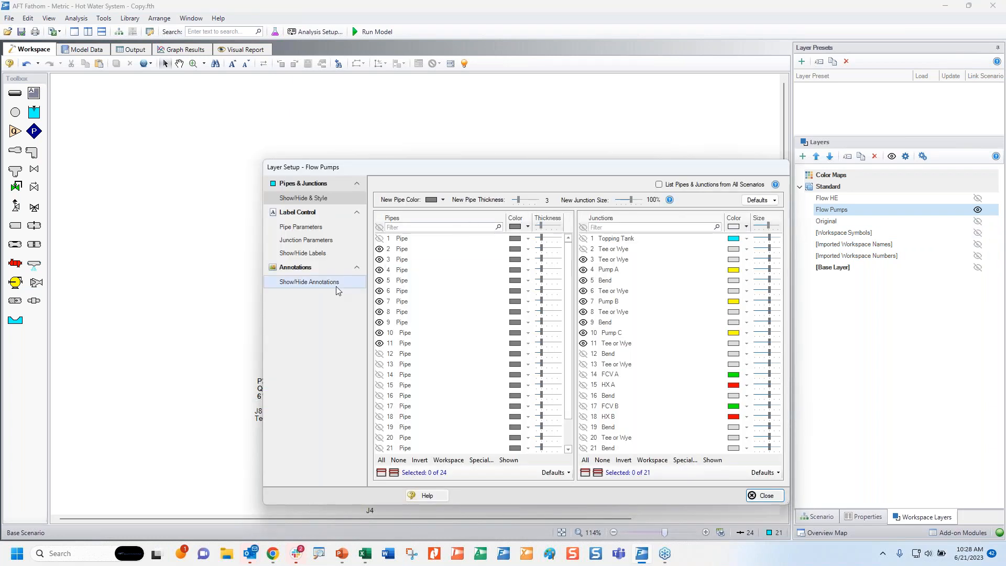
left_click(313, 282)
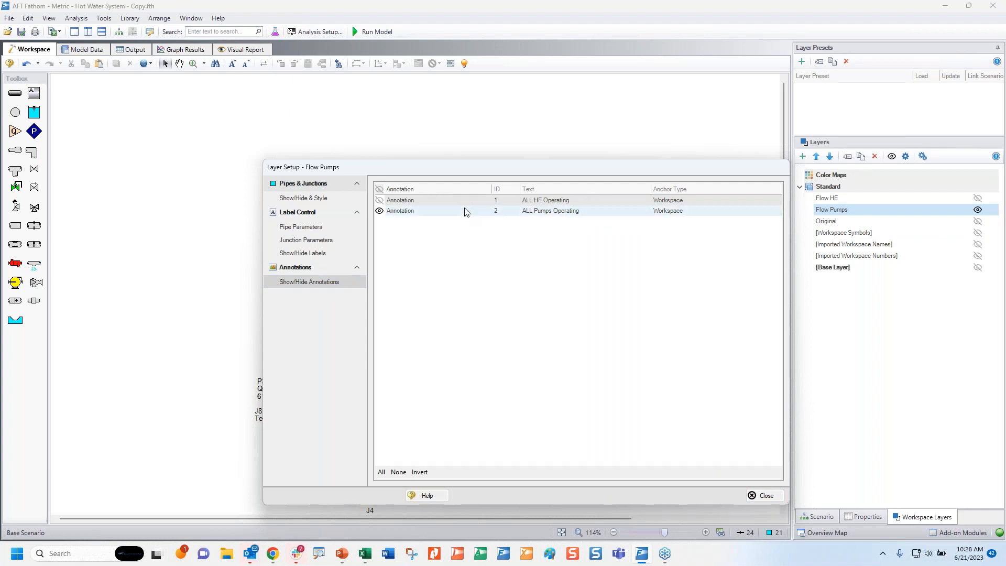
left_click(780, 500)
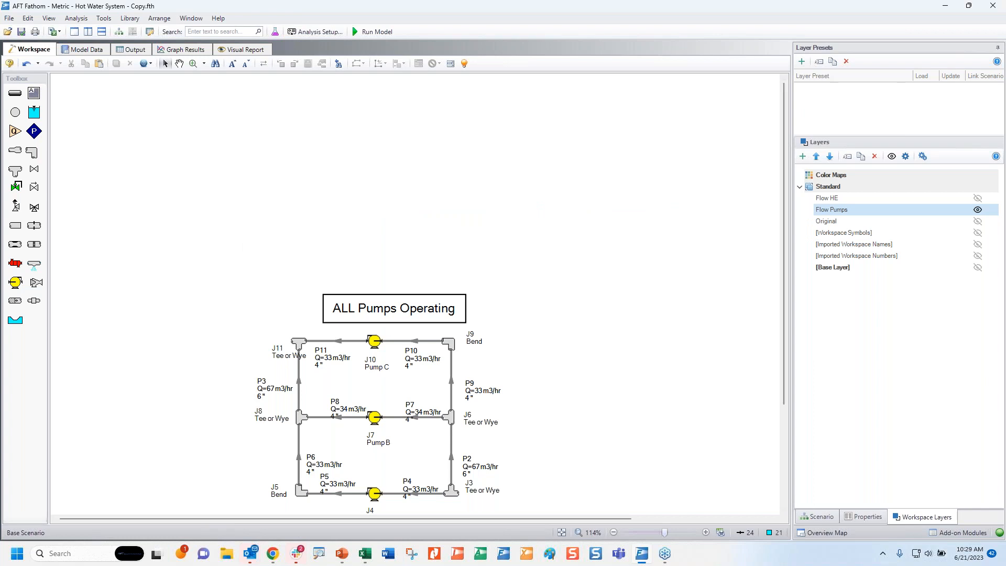
Compare Flow HE together with Flow Pumps, Flow HE alone, and the Original layer alone, and hide them all
left_click(977, 198)
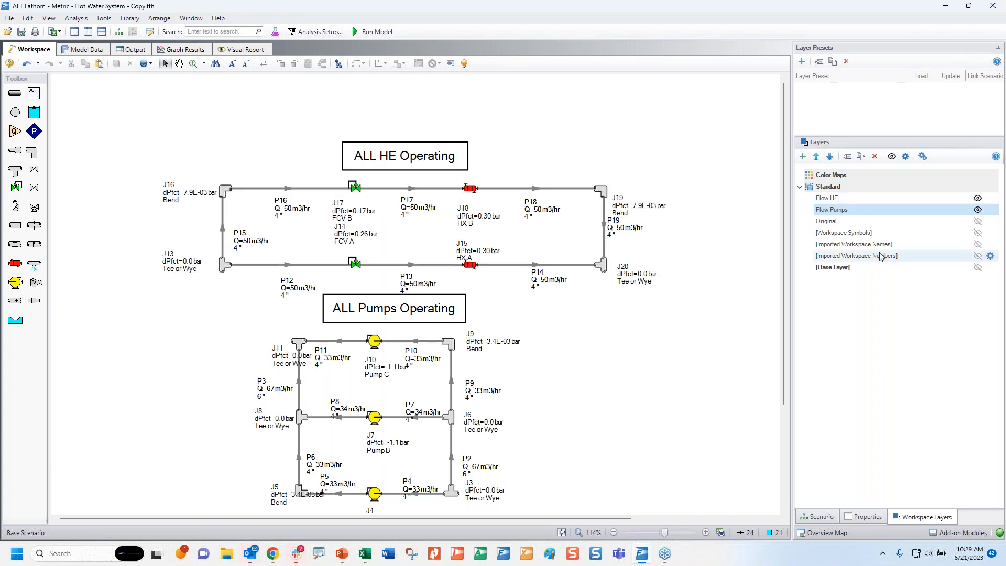
left_click(978, 209)
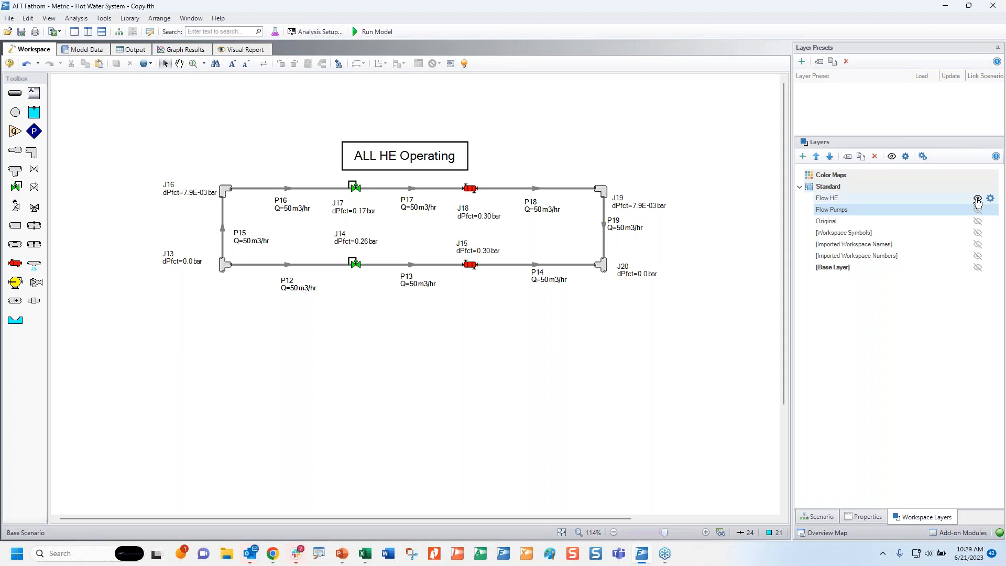
left_click(977, 197)
left_click(977, 221)
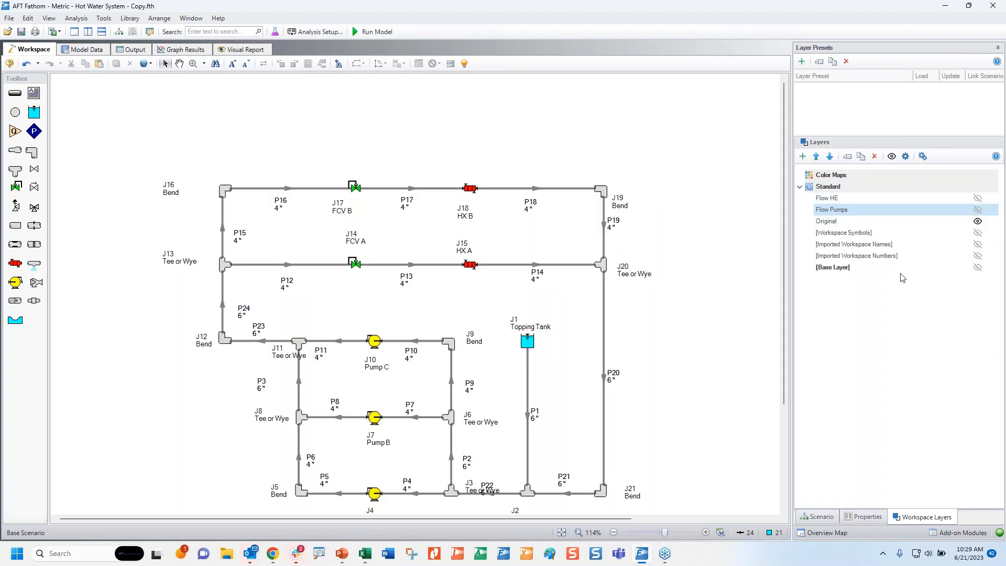
left_click(976, 221)
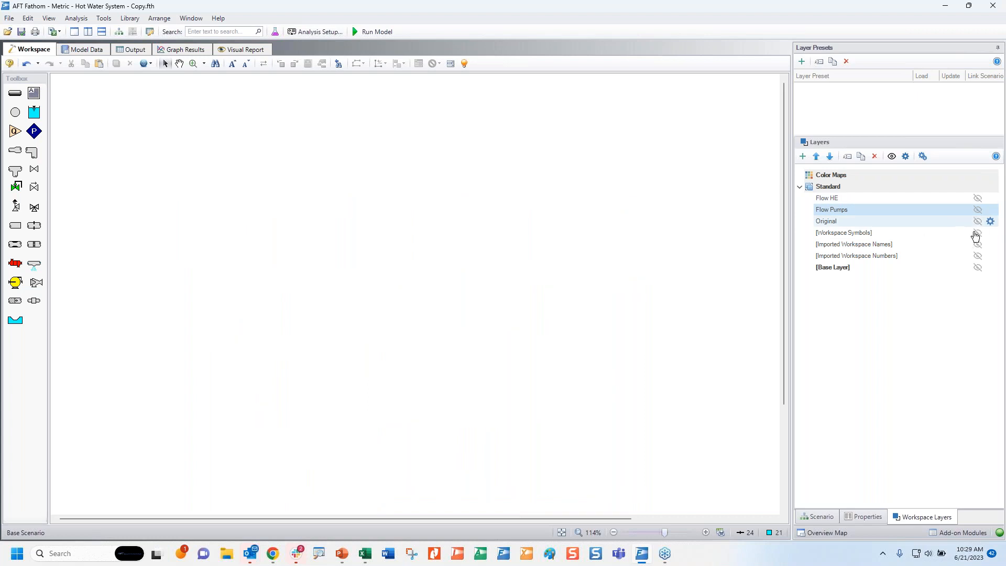
Preview the Base Layer combined with the Imported Workspace Numbers and Imported Workspace Names layers, and hide all three
left_click(976, 267)
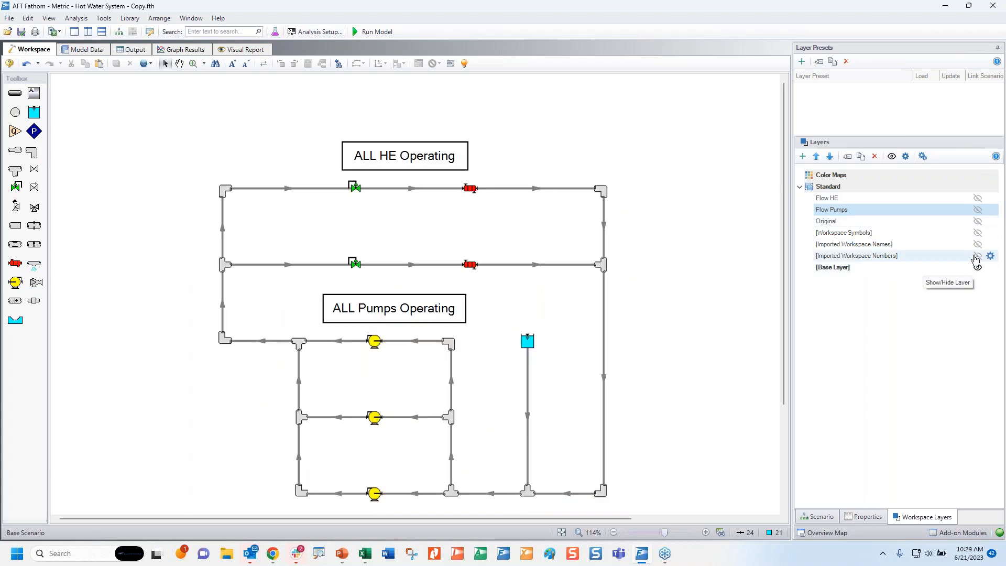
left_click(978, 256)
left_click(977, 244)
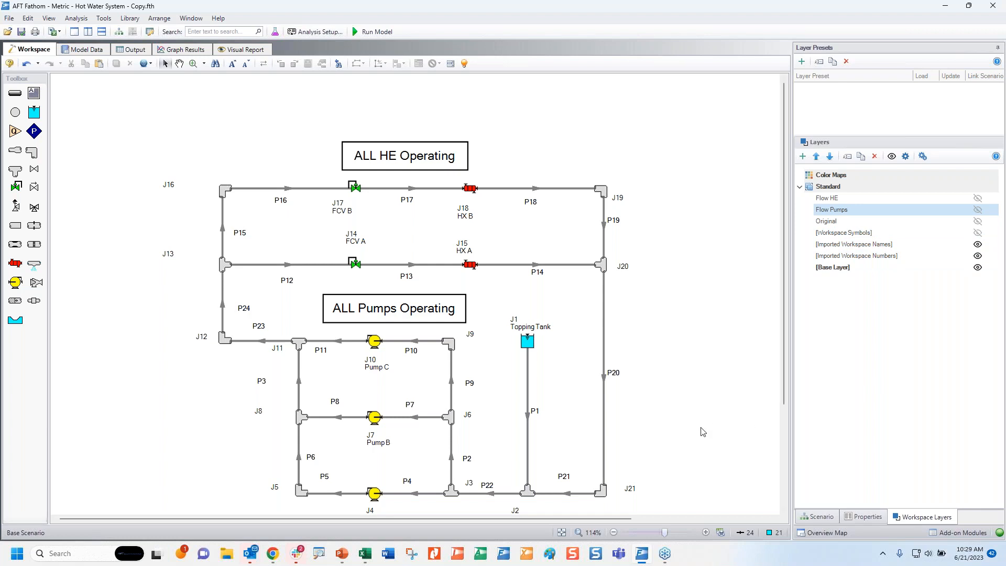
left_click(977, 267)
left_click(977, 256)
left_click(977, 244)
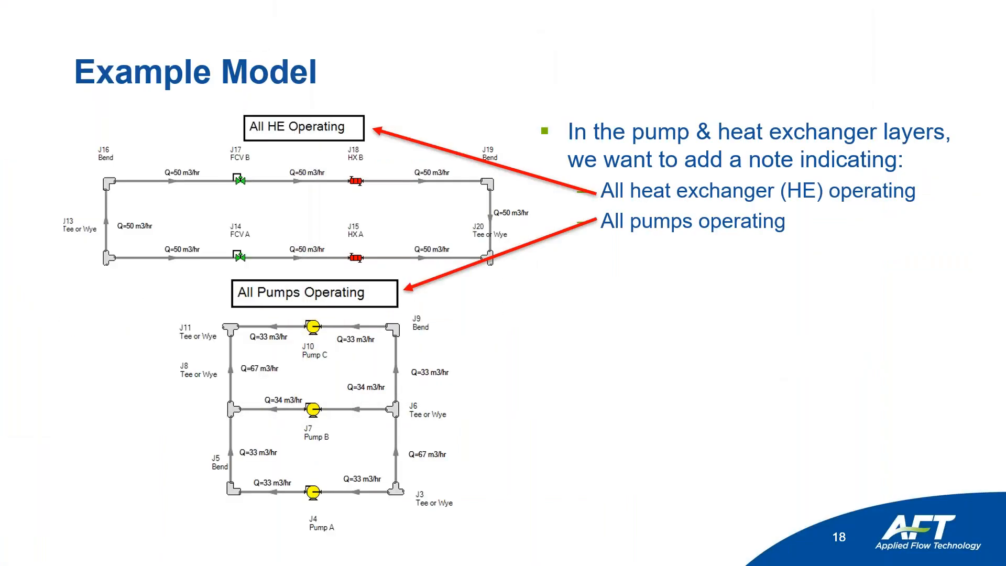
left_click(587, 363)
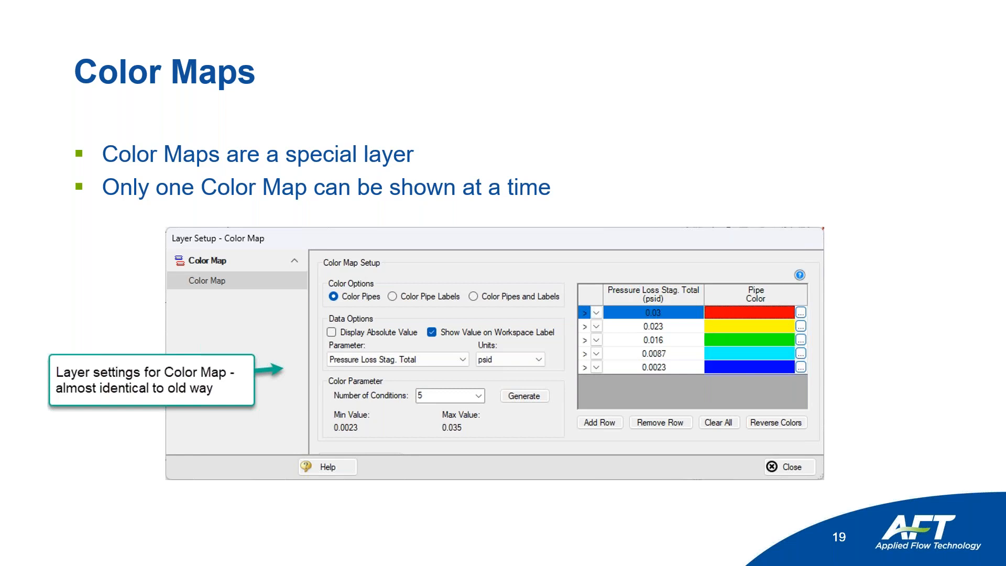
key("Right")
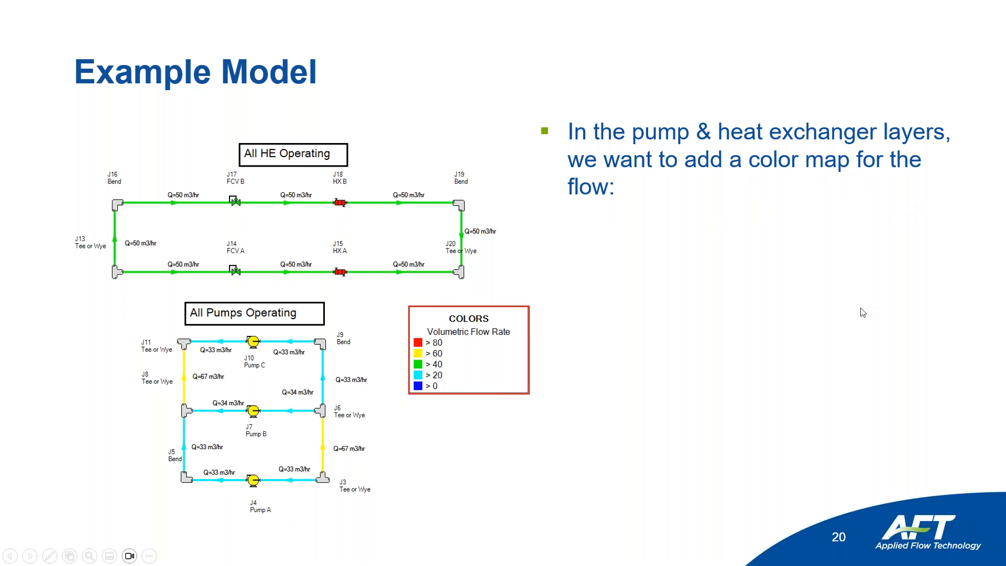
scroll(861, 308, "down", 2)
scroll(861, 308, "up", 1)
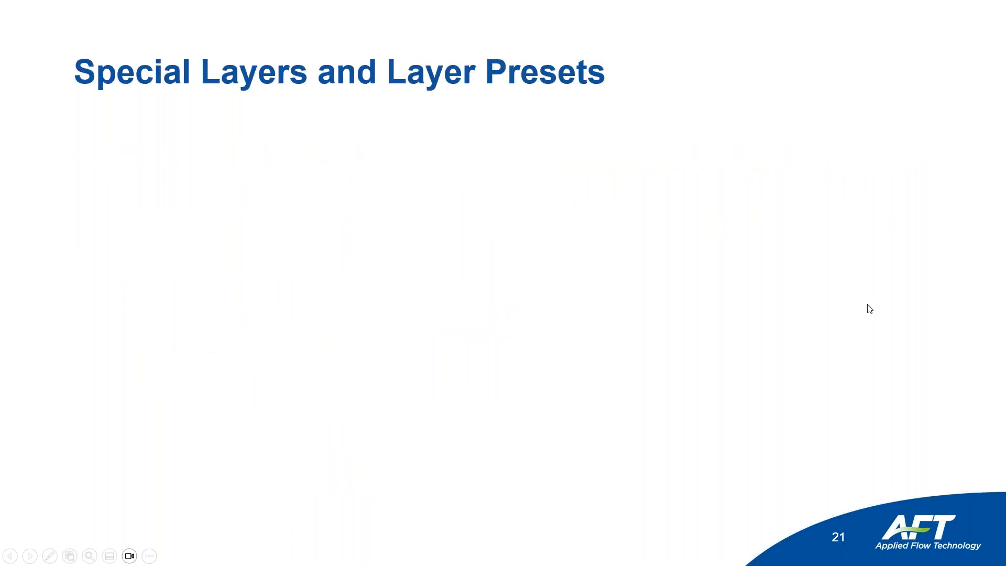
scroll(869, 308, "up", 1)
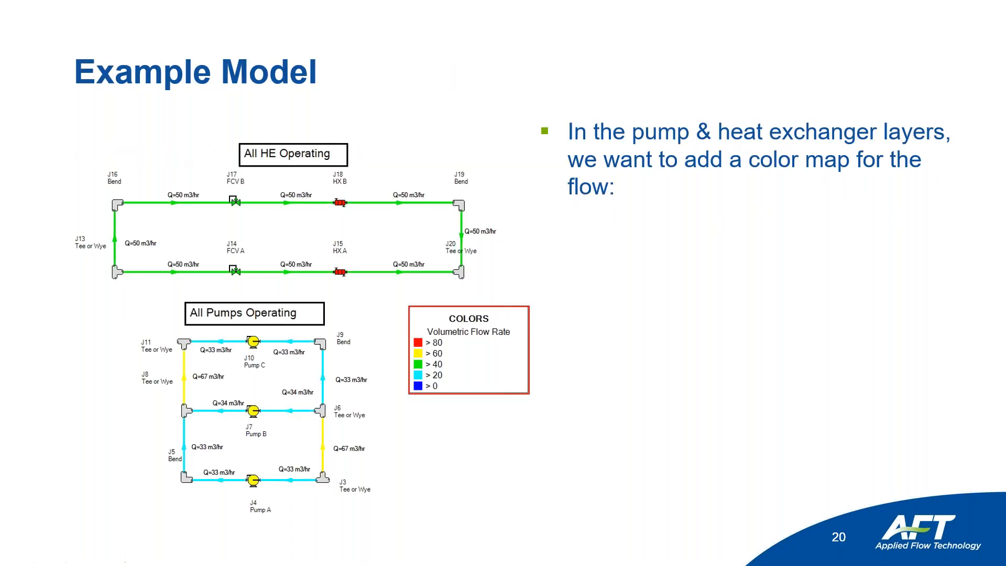
Switch to AFT Fathom and create a color map layer named Flow
left_click_drag(0, 192, 632, 143)
left_click(789, 143)
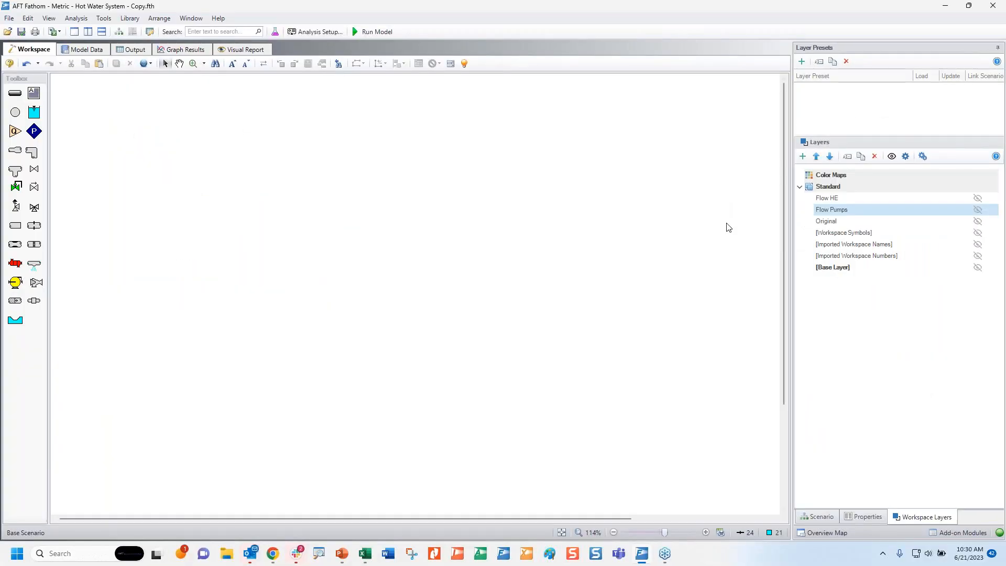
left_click(803, 157)
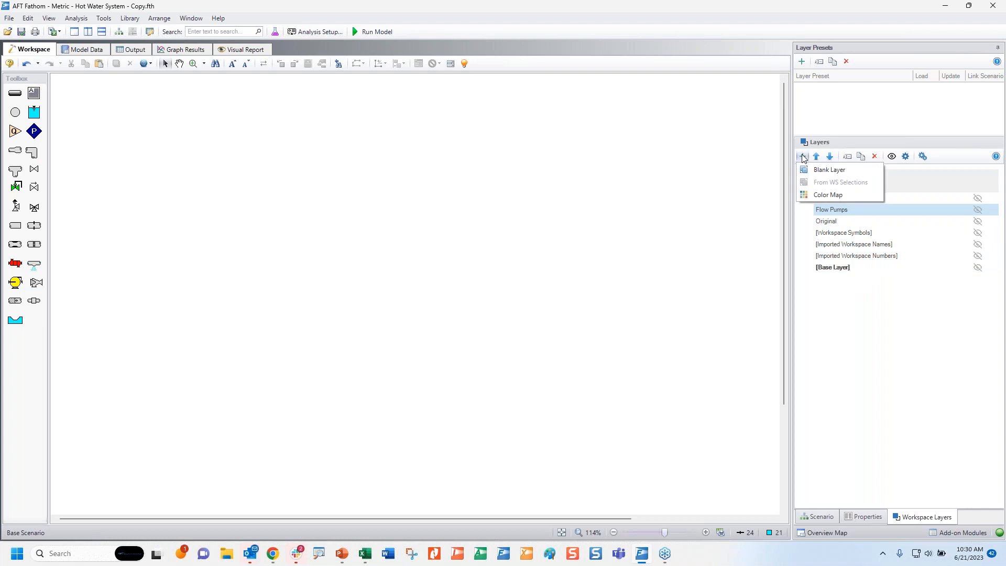
left_click(820, 195)
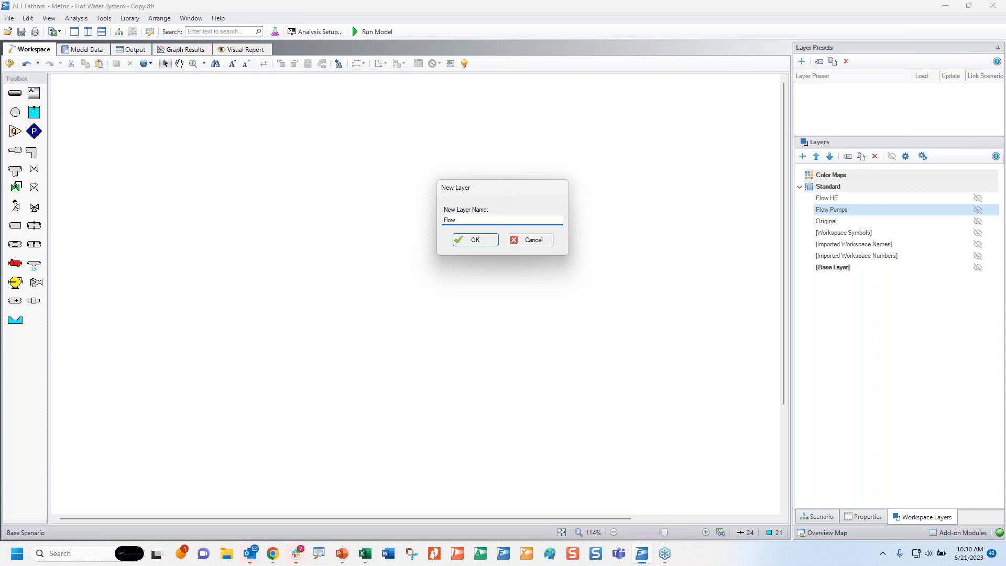
left_click(476, 240)
Set the Flow color map's parameter to Volumetric Flow Rate in its layer setup
mouse_move(993, 189)
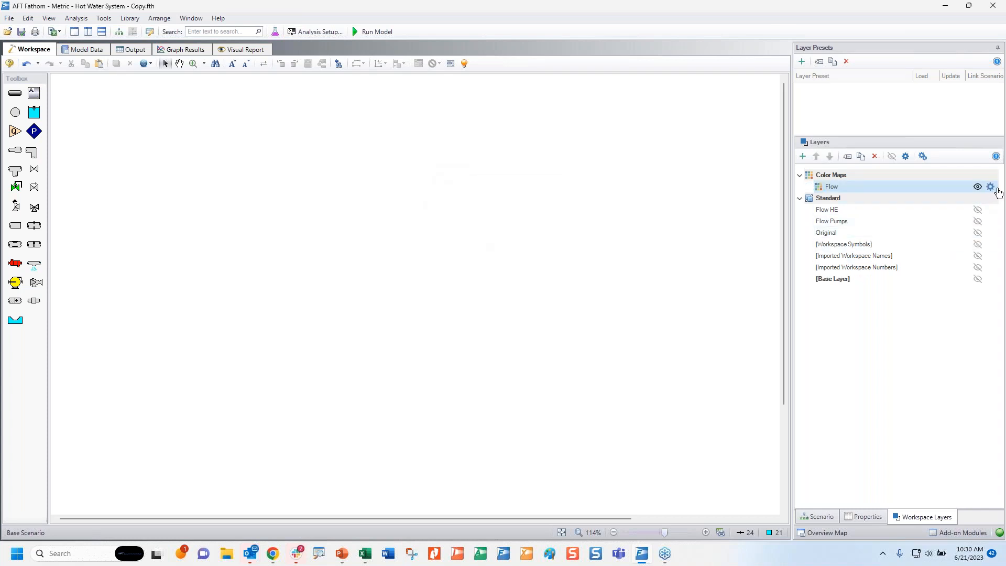
left_click(990, 189)
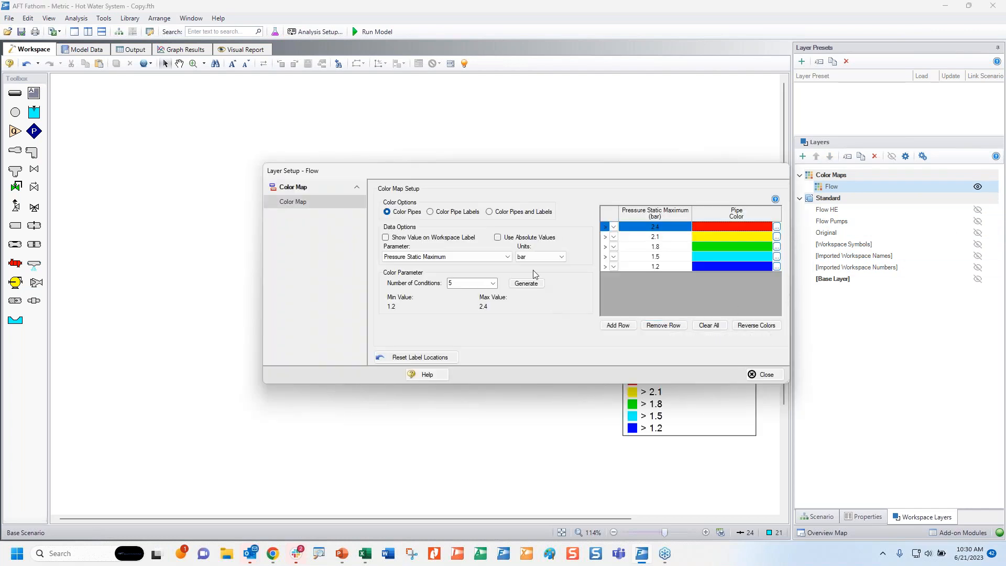
left_click(506, 257)
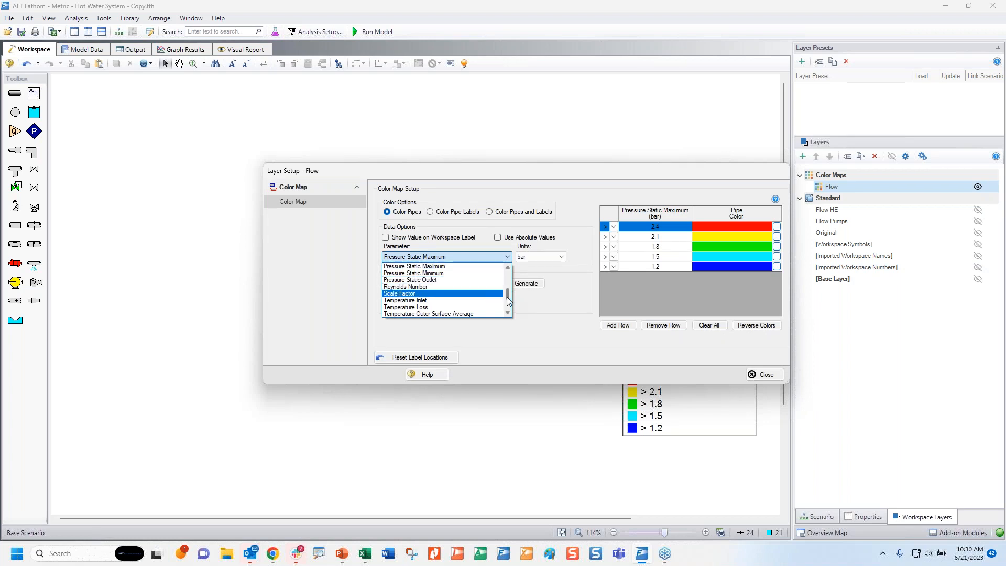
scroll(507, 298, "down", 2)
left_click(437, 314)
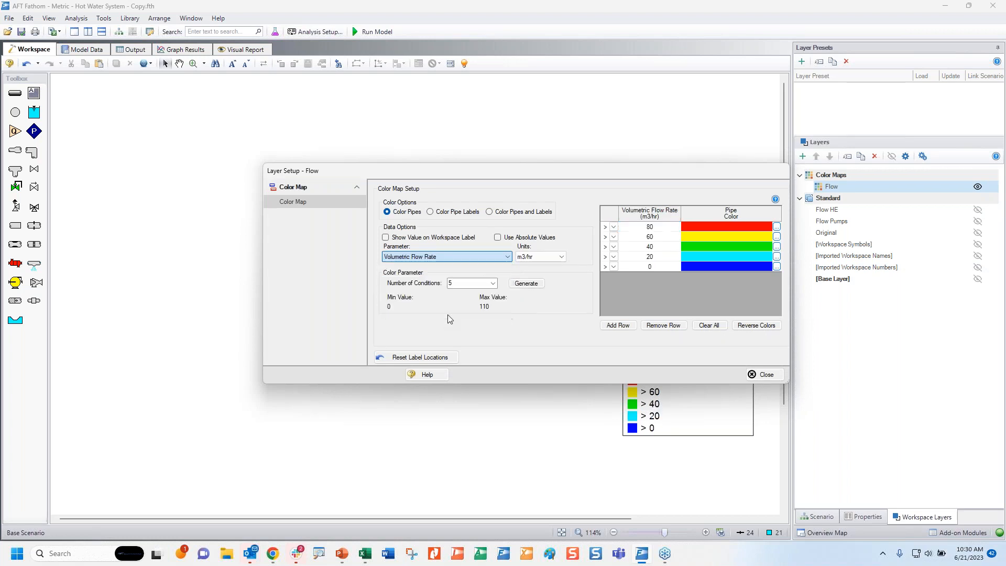
left_click(764, 375)
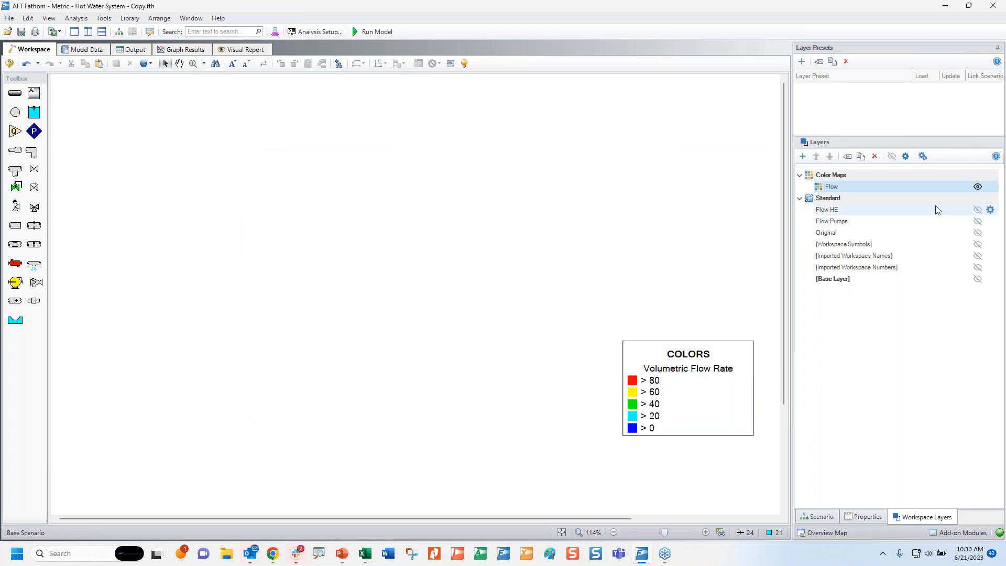
Compare Flow HE with and without the Flow color map, and view the color map on Flow Pumps alone
left_click(977, 210)
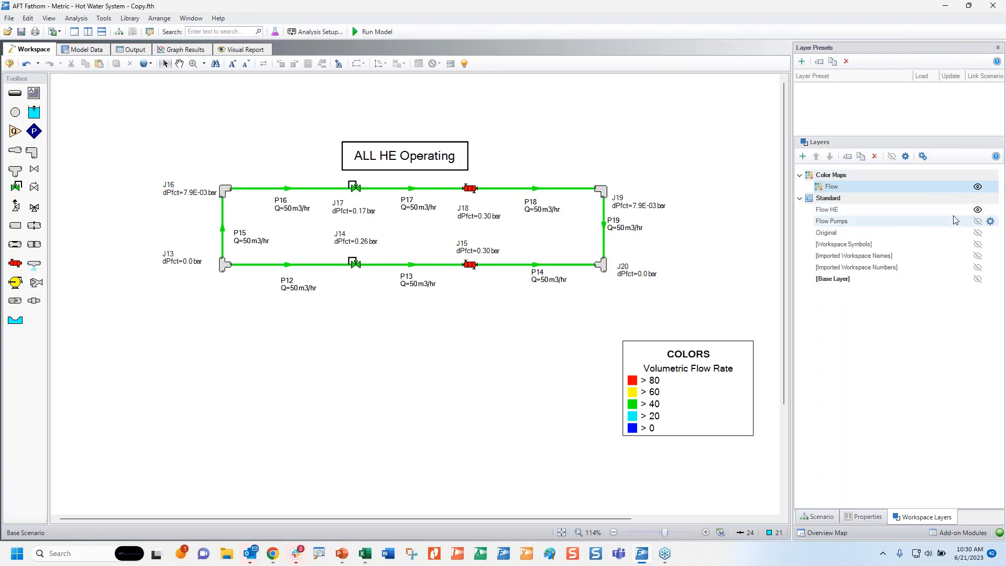
left_click(978, 187)
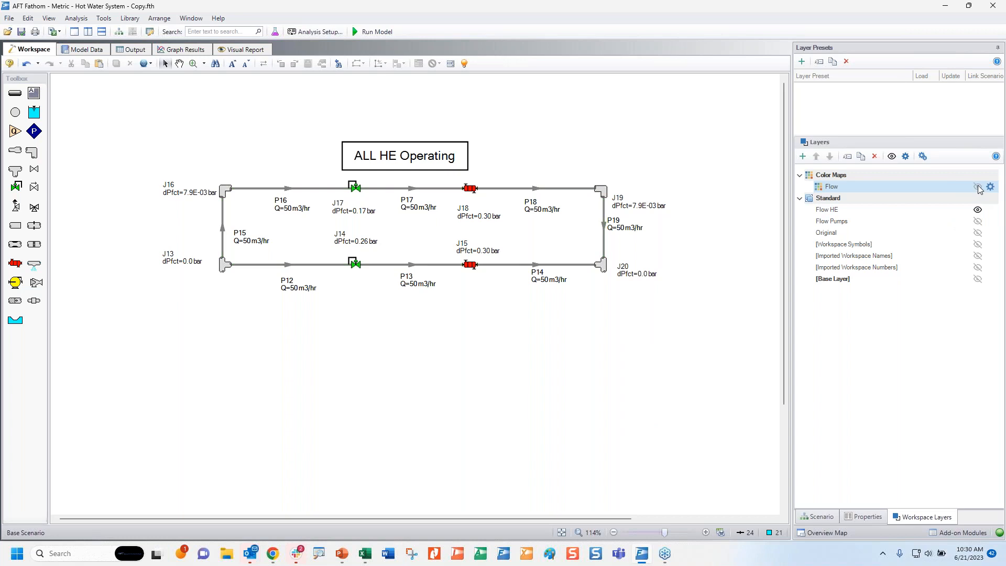
left_click(977, 187)
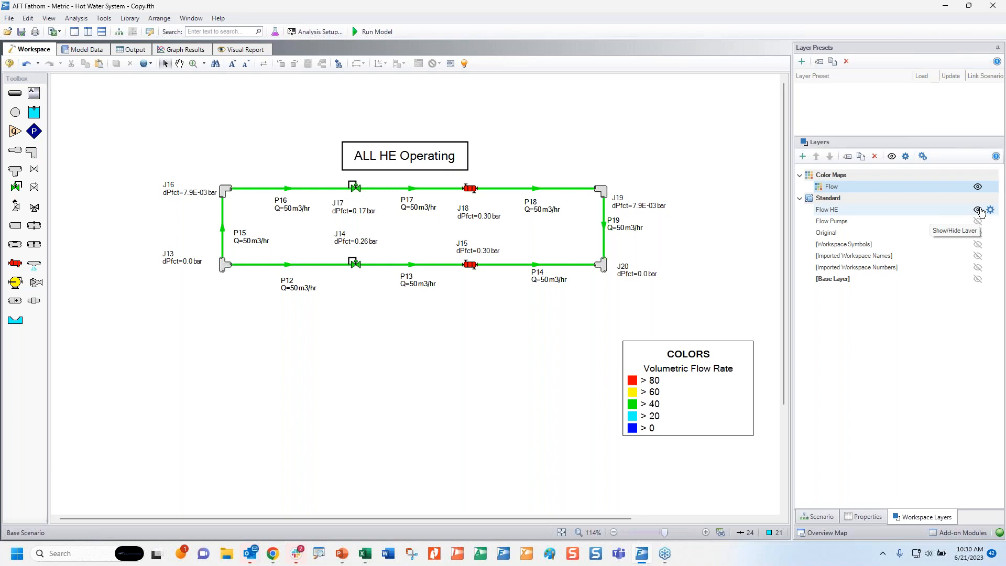
left_click(978, 210)
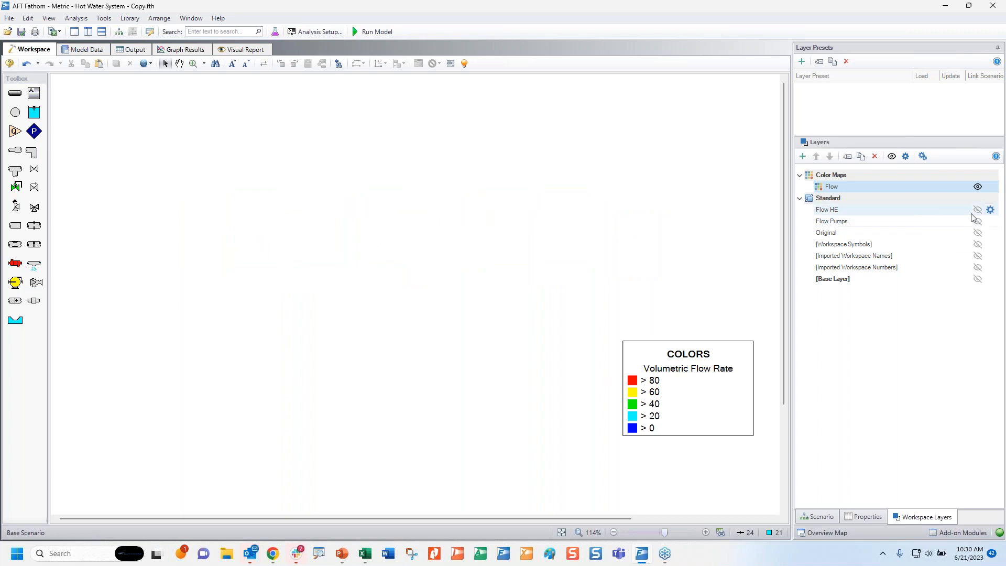
left_click(977, 222)
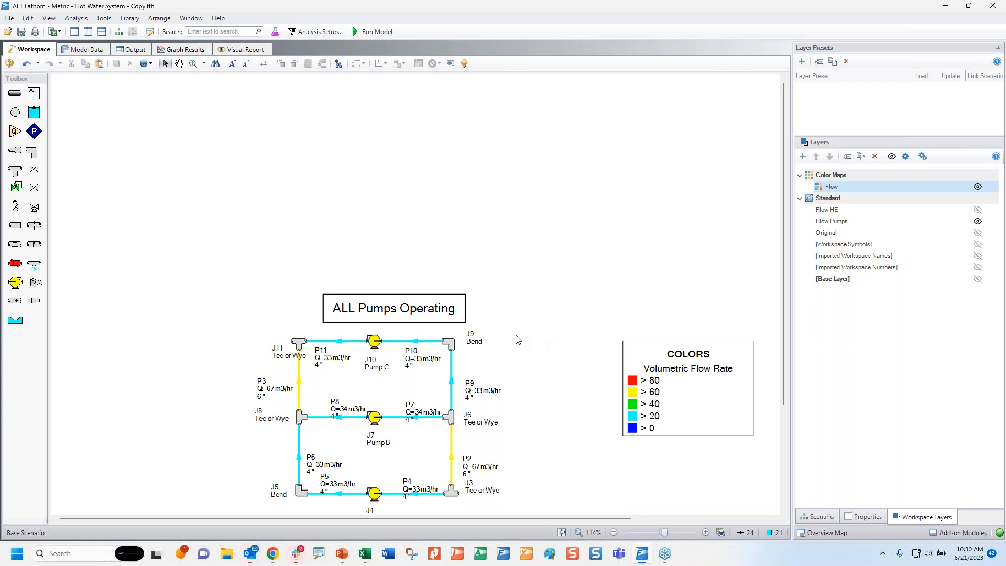
Show Flow HE together with Flow Pumps, and move the J14, J15 and J11 labels clear of neighbouring labels and pipes
left_click(977, 210)
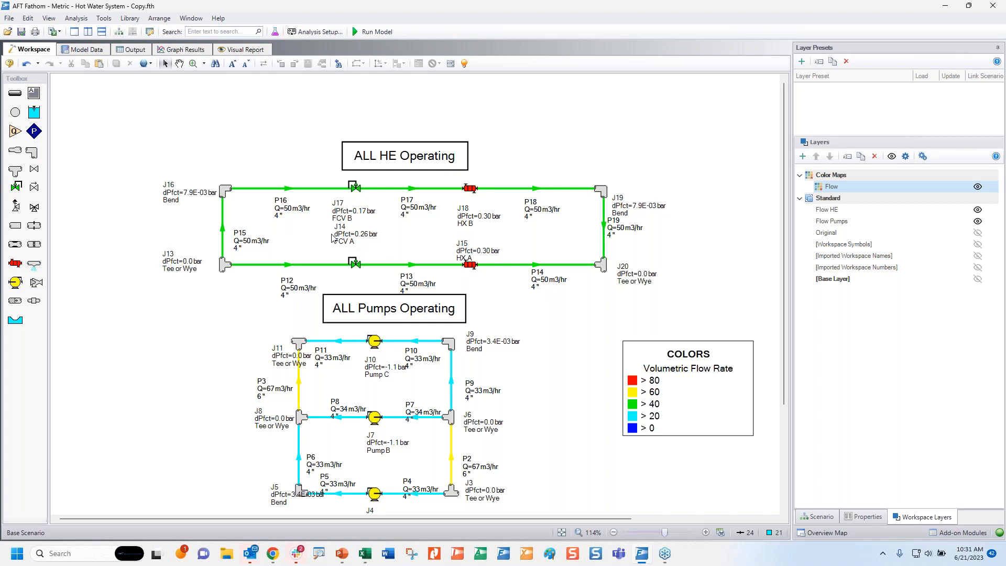
left_click_drag(348, 240, 338, 248)
left_click(396, 246)
left_click(472, 251)
left_click_drag(472, 251, 464, 246)
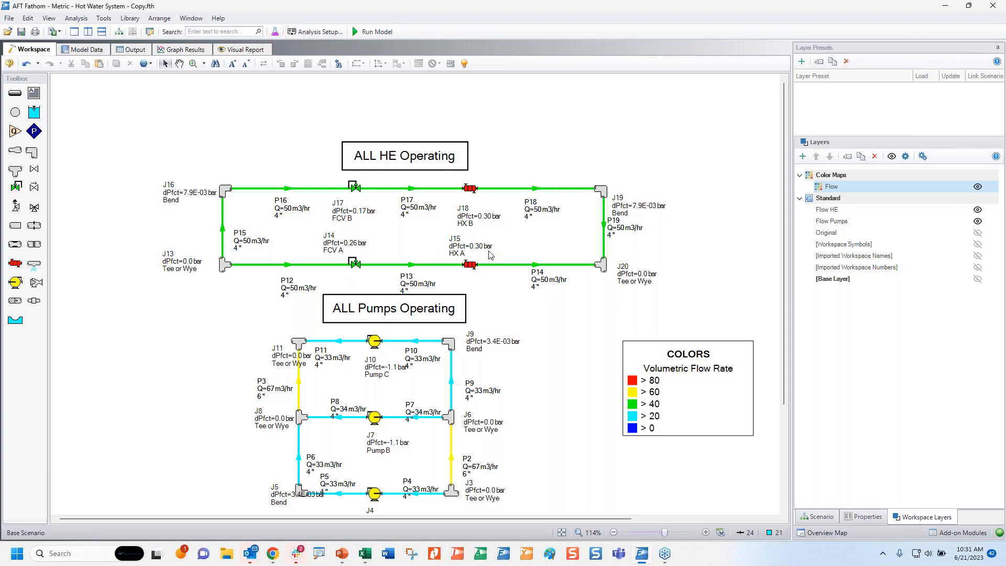
left_click(276, 356)
left_click_drag(276, 356, 260, 352)
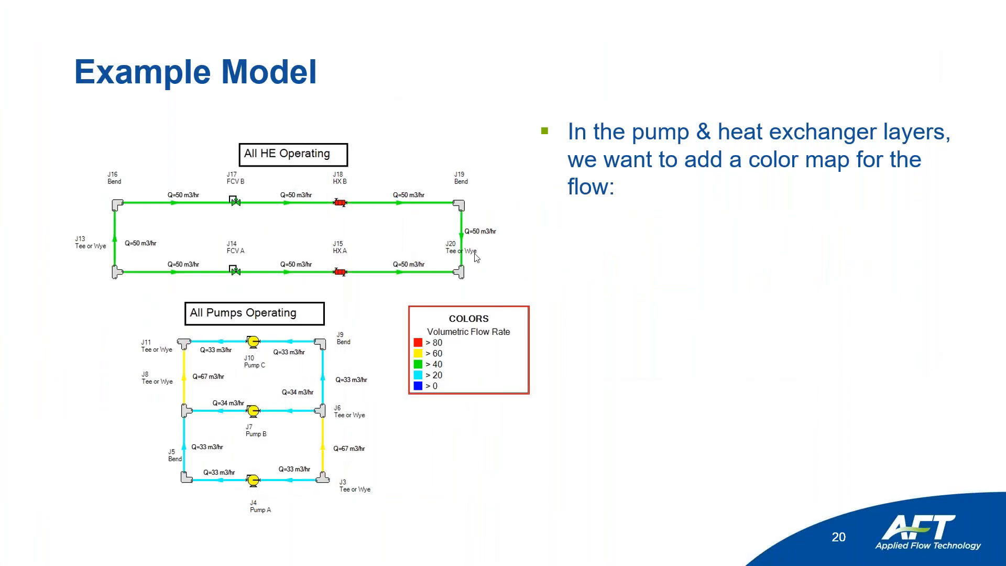
left_click(674, 246)
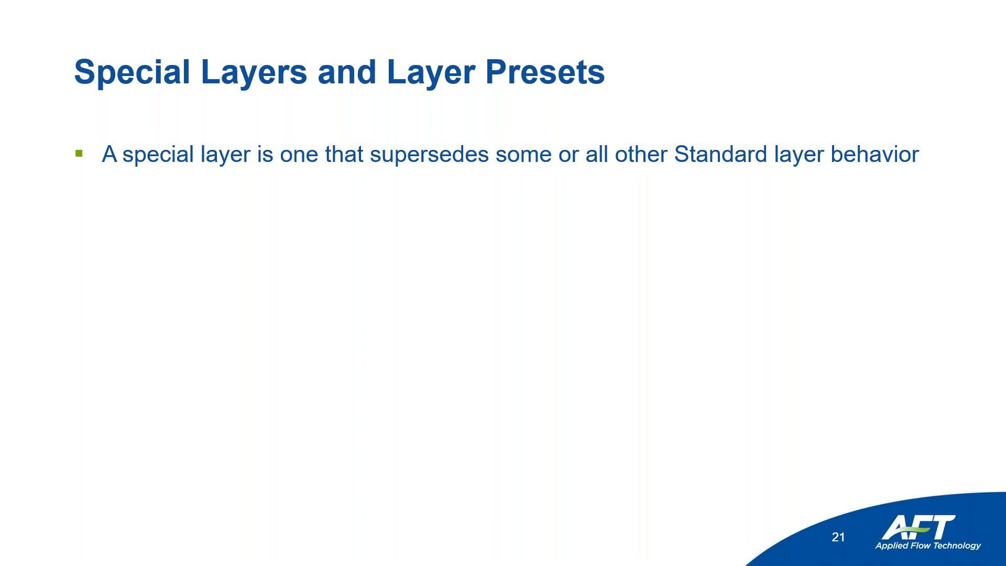
key("Right")
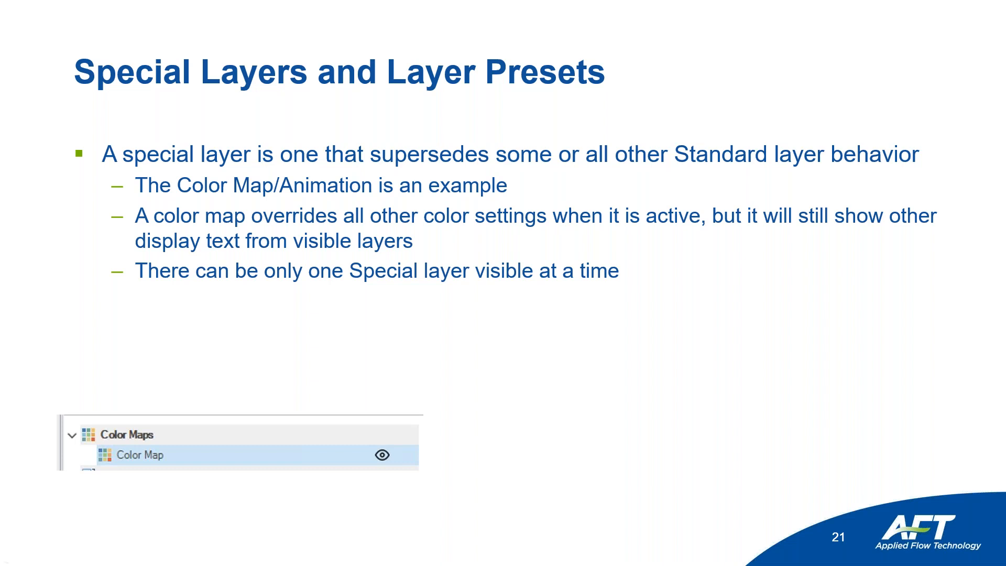
Switch back to AFT Fathom and compare Flow HE and Flow Pumps with the Flow color map hidden and shown
left_click_drag(0, 107, 373, 105)
left_click(593, 106)
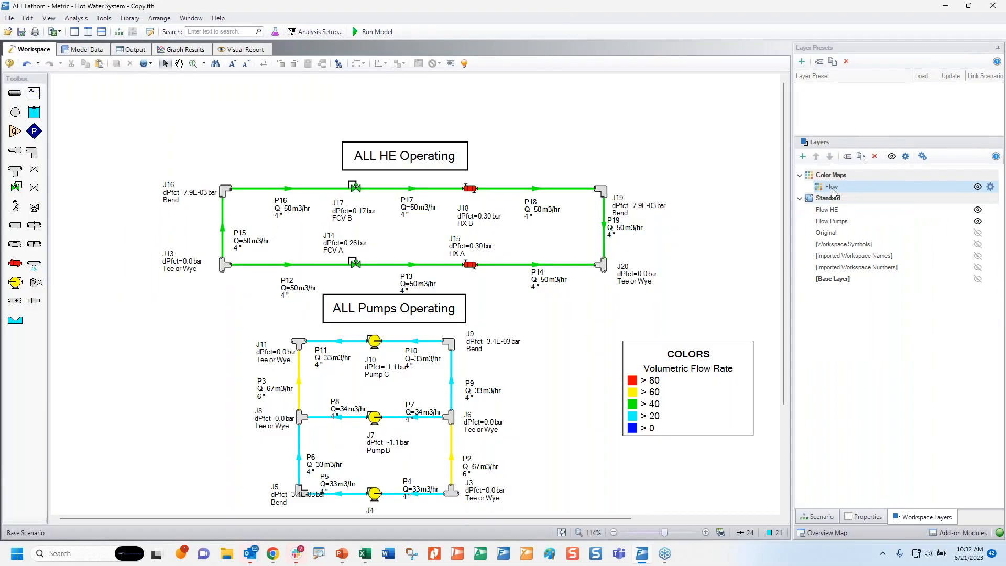
left_click(978, 186)
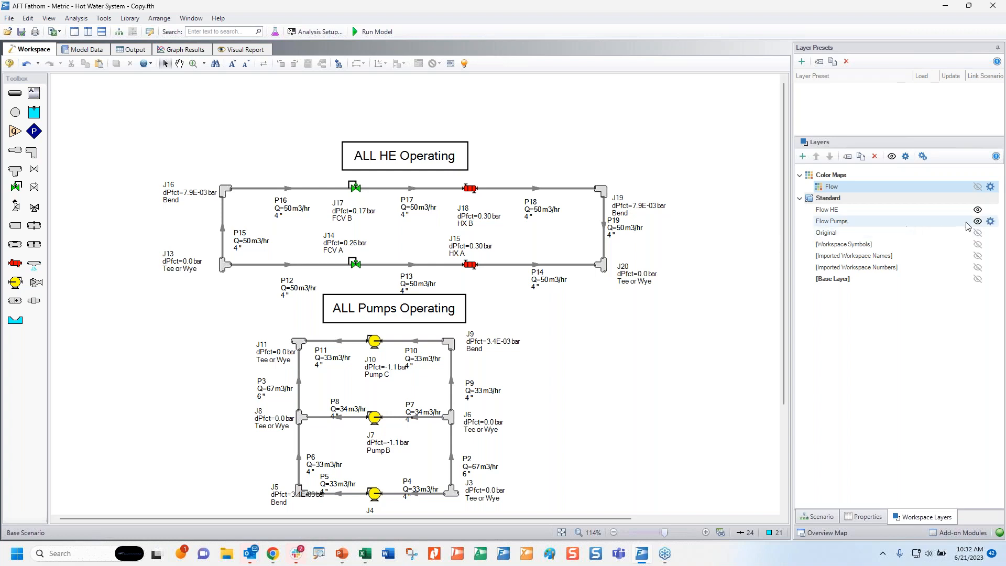
left_click(976, 187)
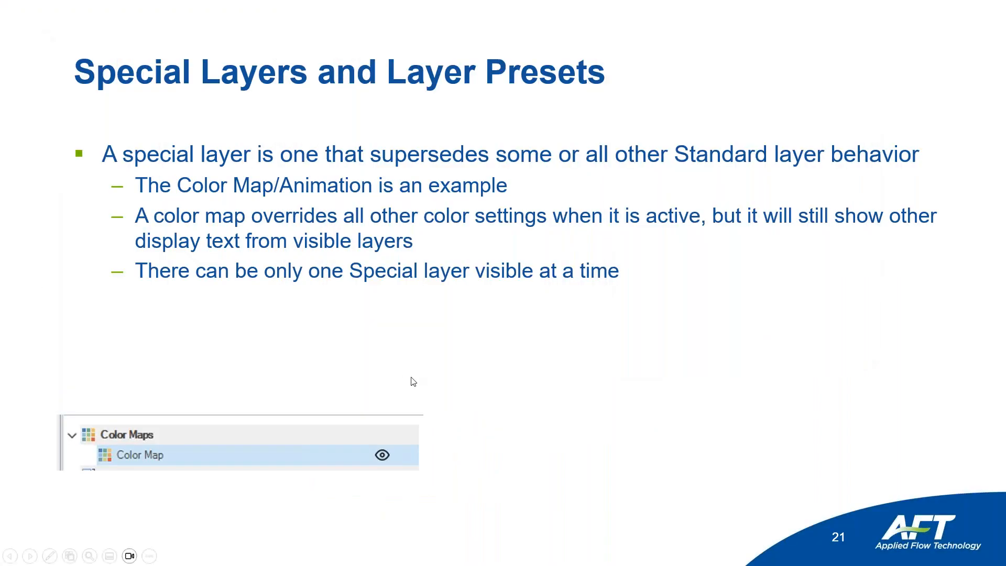
left_click(412, 377)
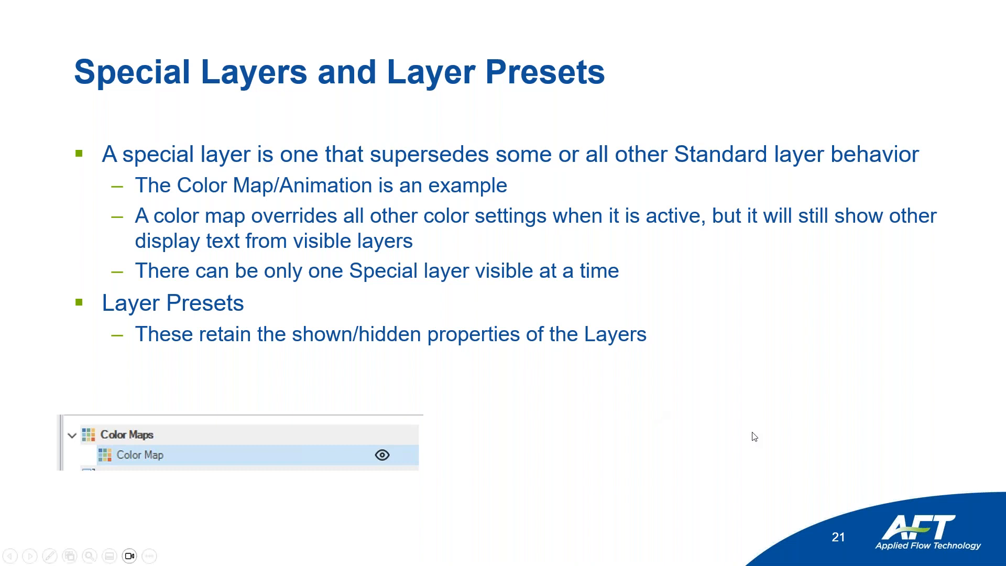
left_click(779, 418)
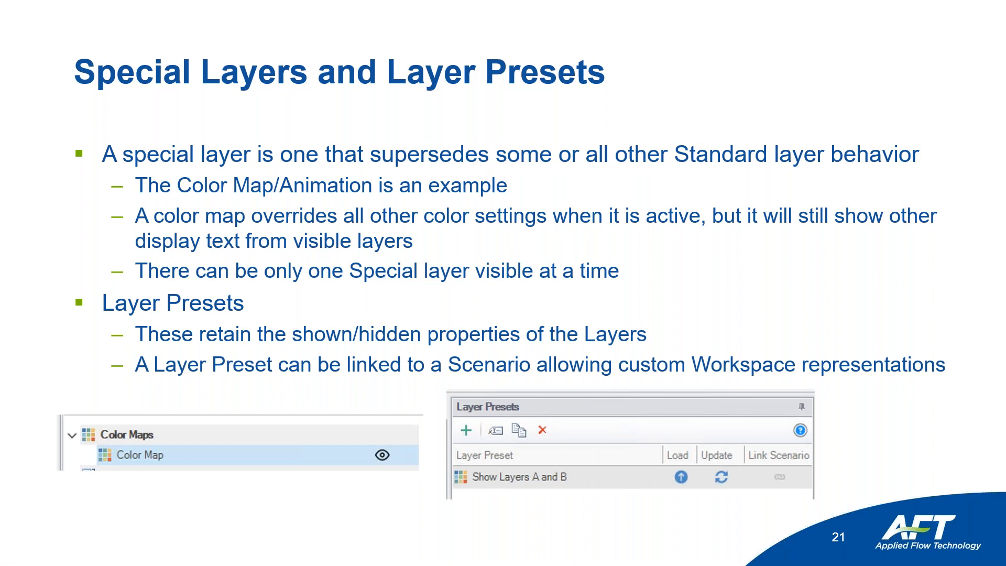
left_click(974, 272)
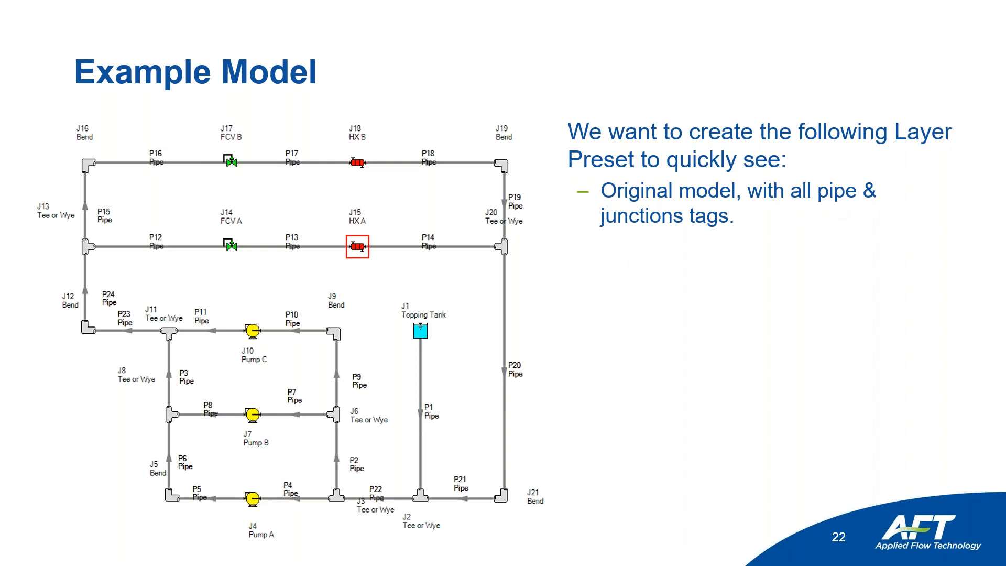
Switch to AFT Fathom, hide the Flow color map, Flow HE and Flow Pumps, and show only the Original layer
key("alt+Tab")
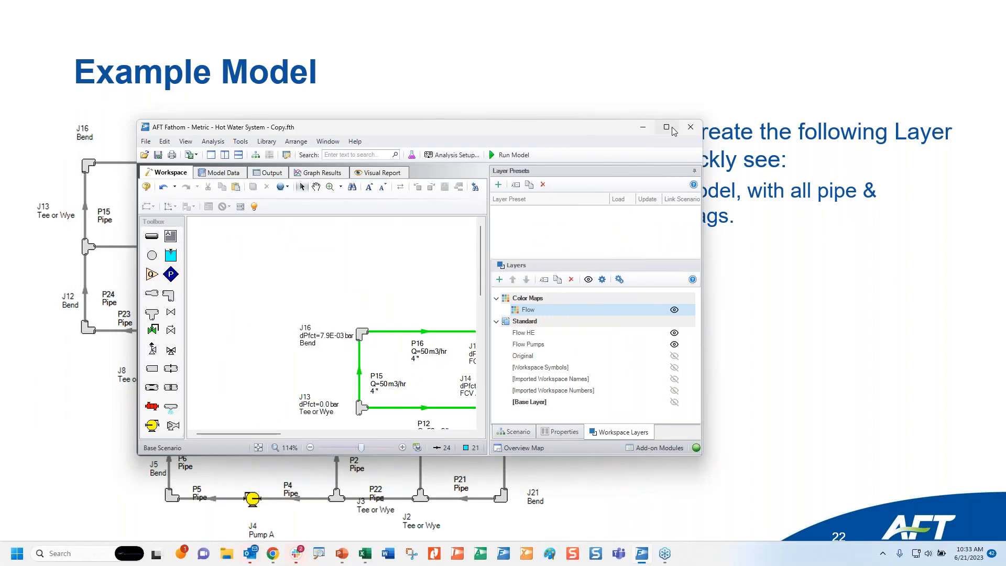
left_click(666, 127)
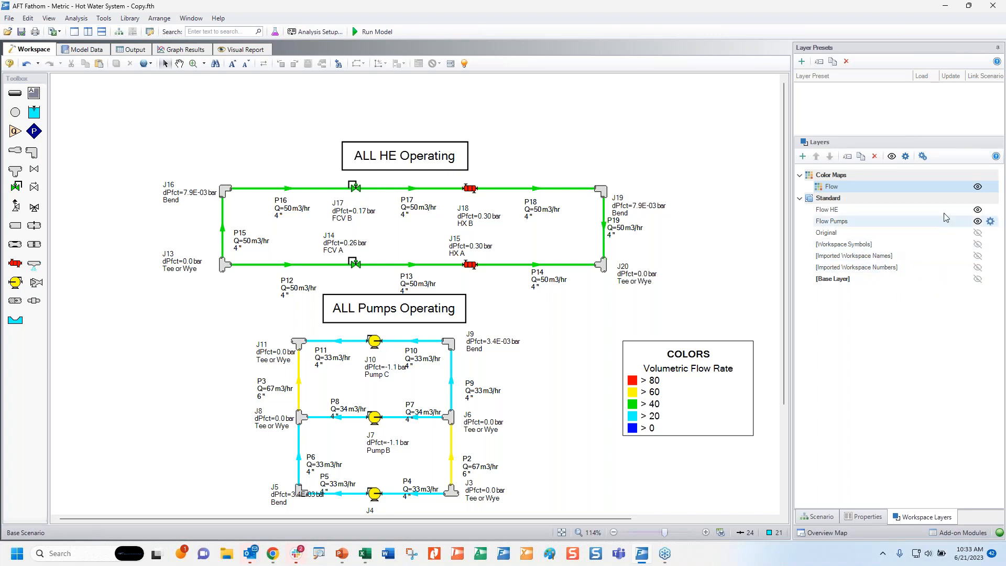
left_click(977, 186)
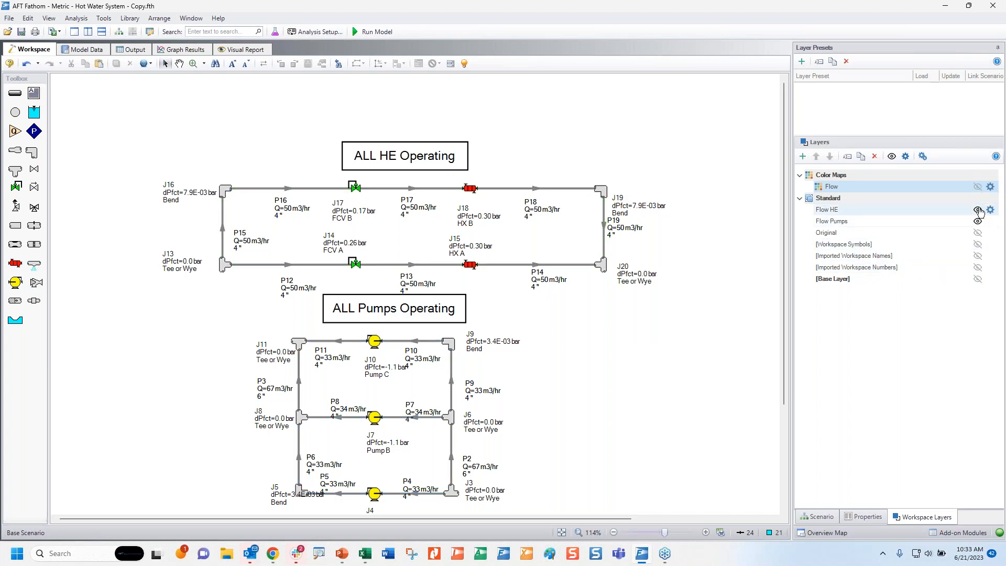
left_click(977, 210)
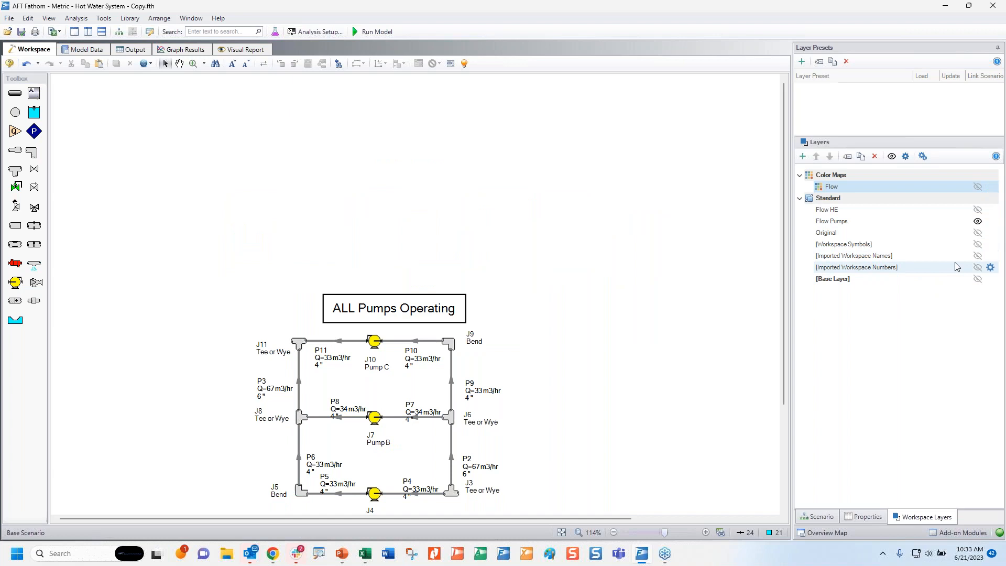
left_click(977, 221)
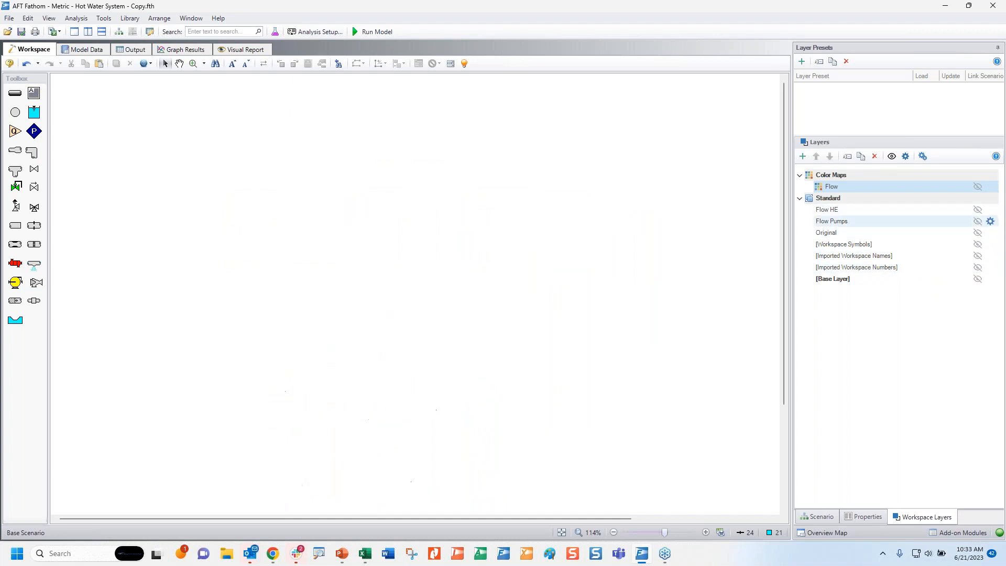
left_click(978, 234)
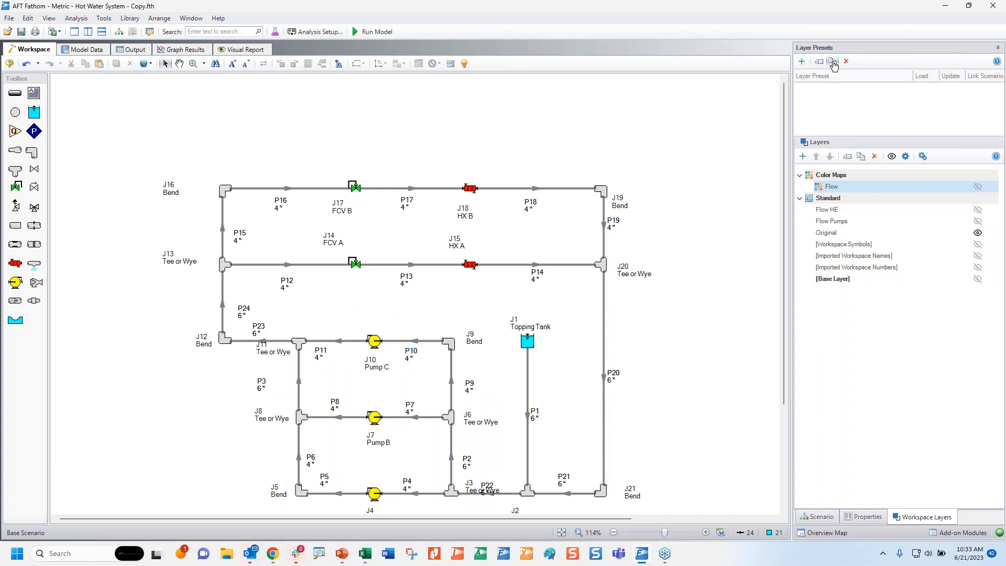
Save the current layer visibility as a new layer preset named Original
left_click(802, 63)
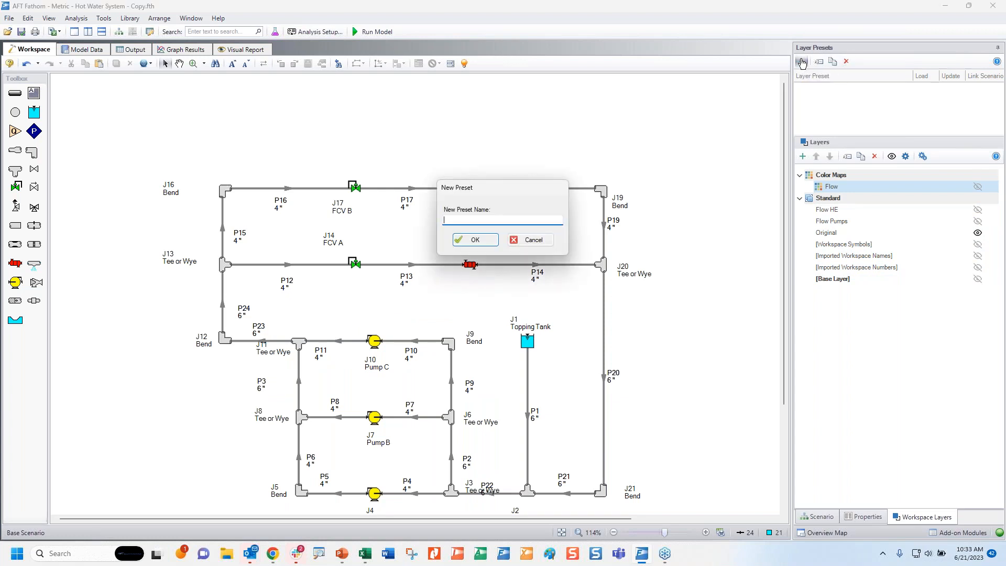
type("Original")
left_click(474, 239)
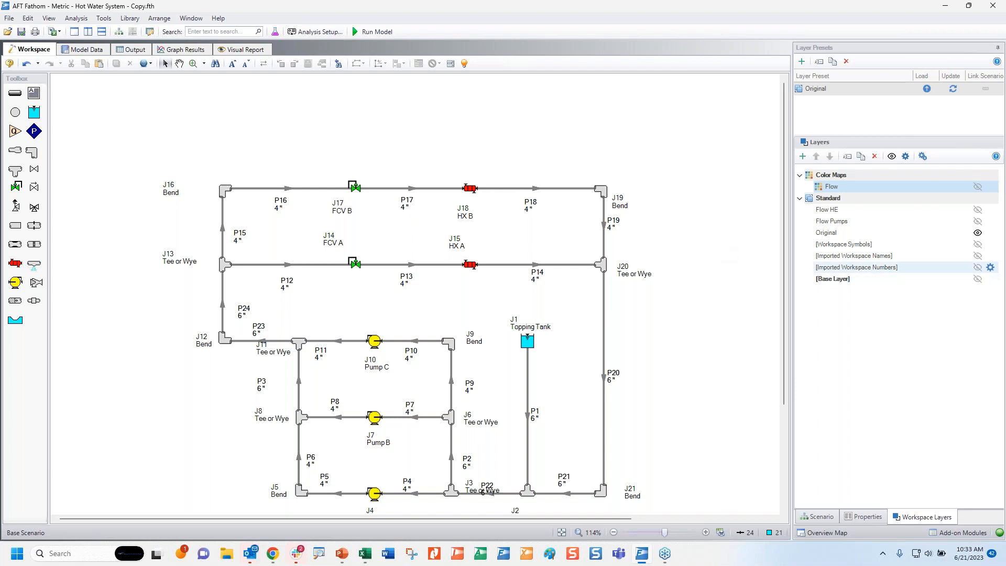
Test the Original preset by showing Flow HE, Flow Pumps and the Flow color map, and reloading the preset
left_click(977, 210)
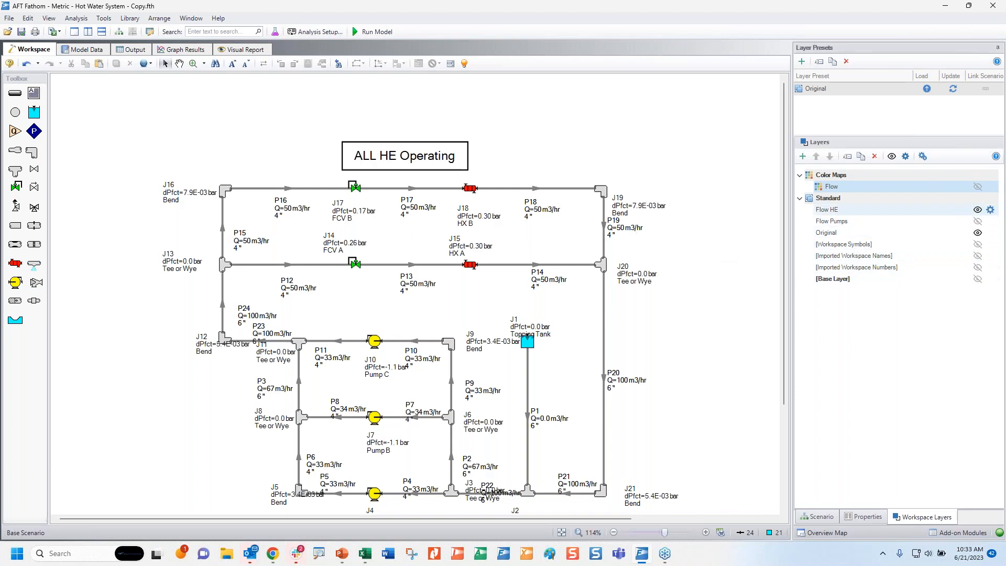
left_click(977, 221)
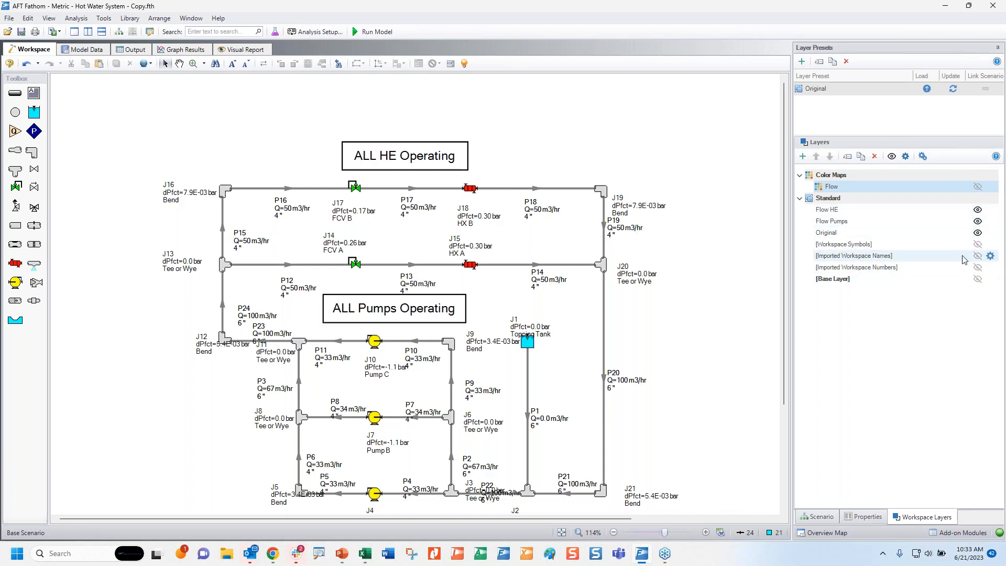
left_click(977, 186)
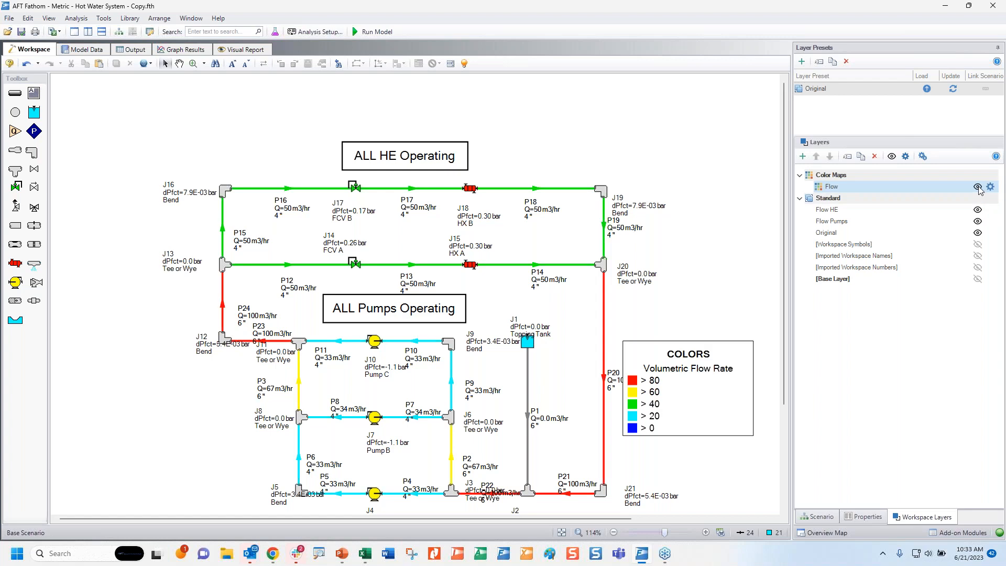
double_click(849, 90)
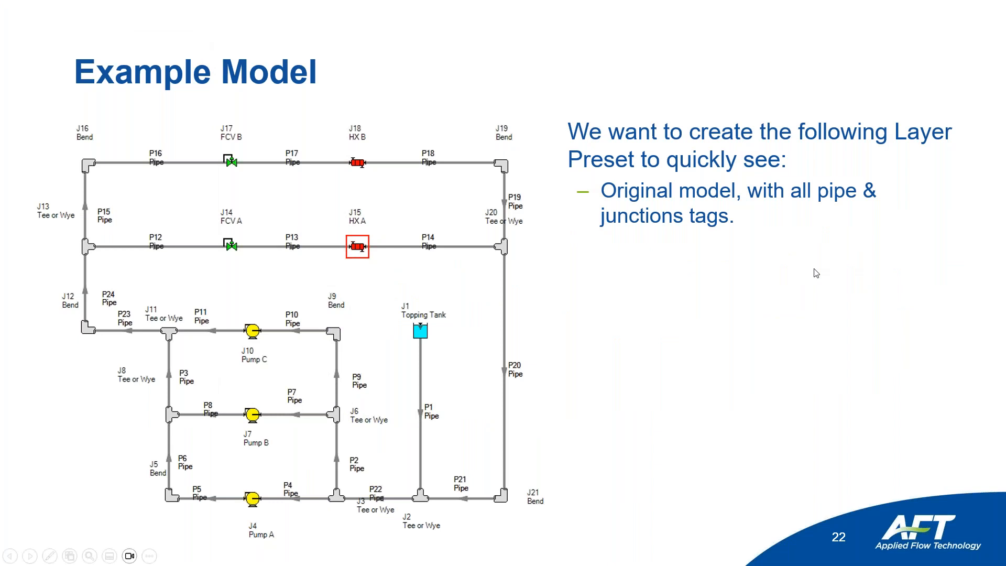
View the slide on the combined pump and heat exchanger flow preset, and return to AFT Fathom with its window maximized
key("Right")
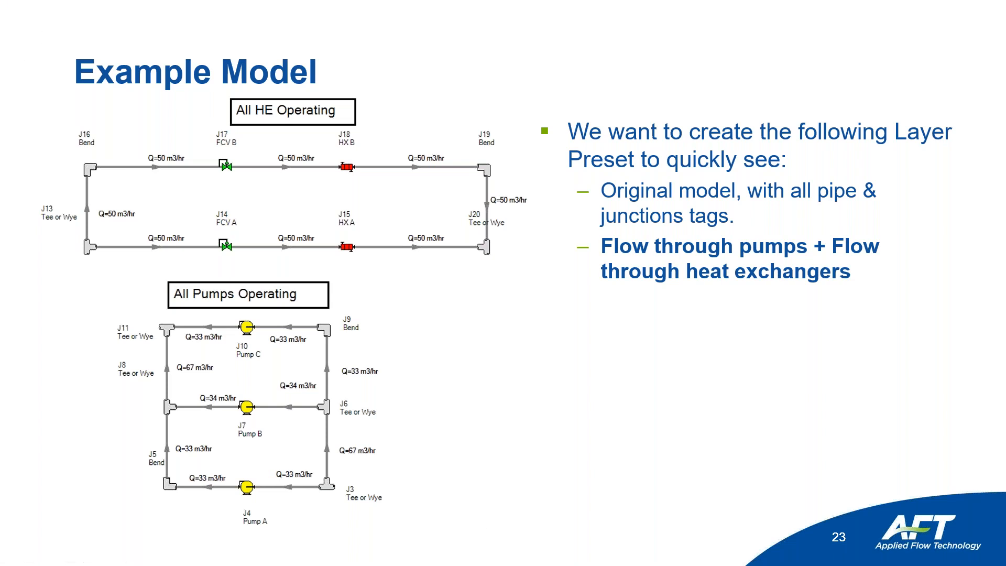
left_click_drag(0, 62, 788, 81)
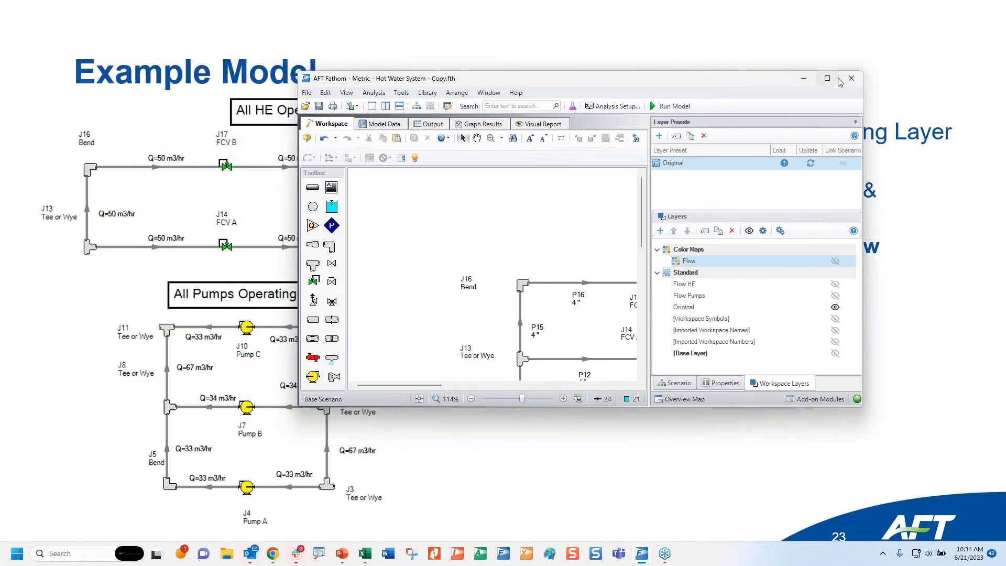
left_click(834, 79)
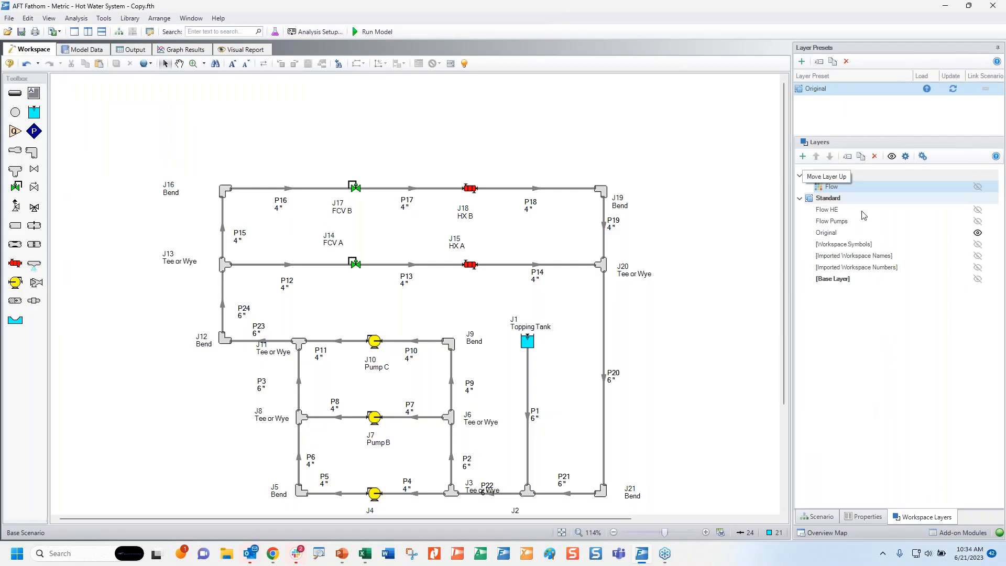
Hide the Original layer and show the Flow Pumps and Flow HE layers
left_click(978, 232)
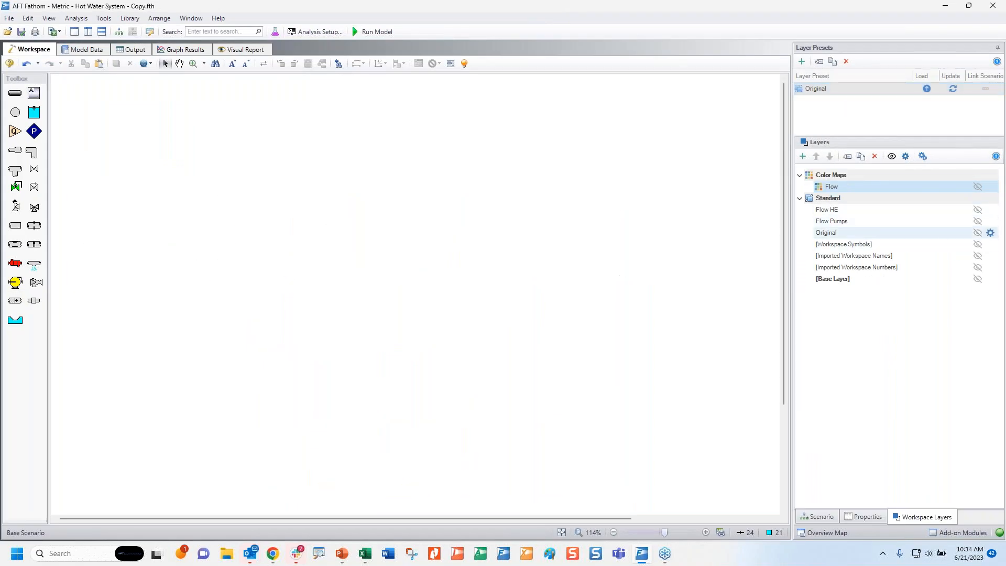
left_click(977, 222)
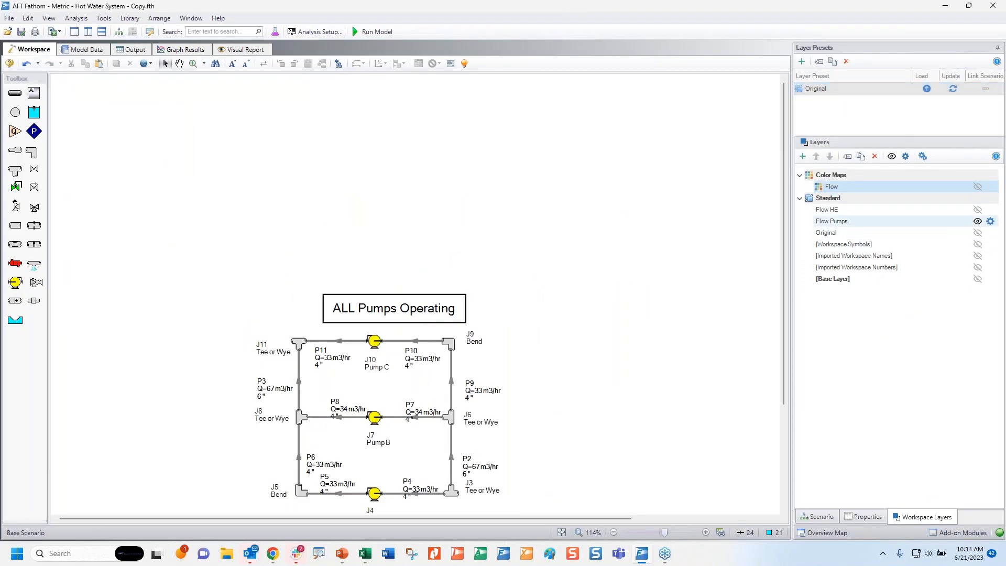
left_click(977, 210)
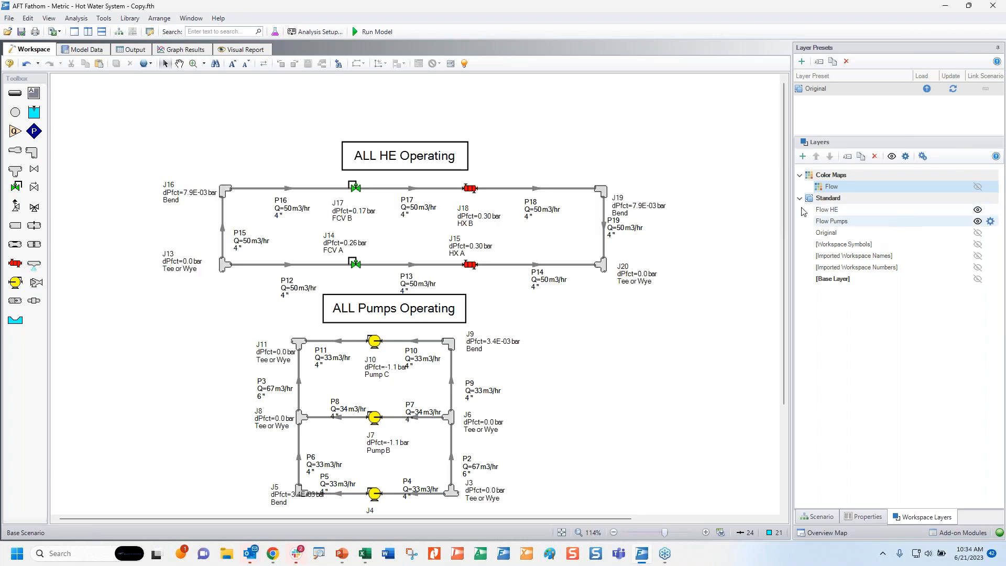
Save the current layer visibility as a new preset named Flow Pumps & HE, copying the name for reuse
left_click(800, 61)
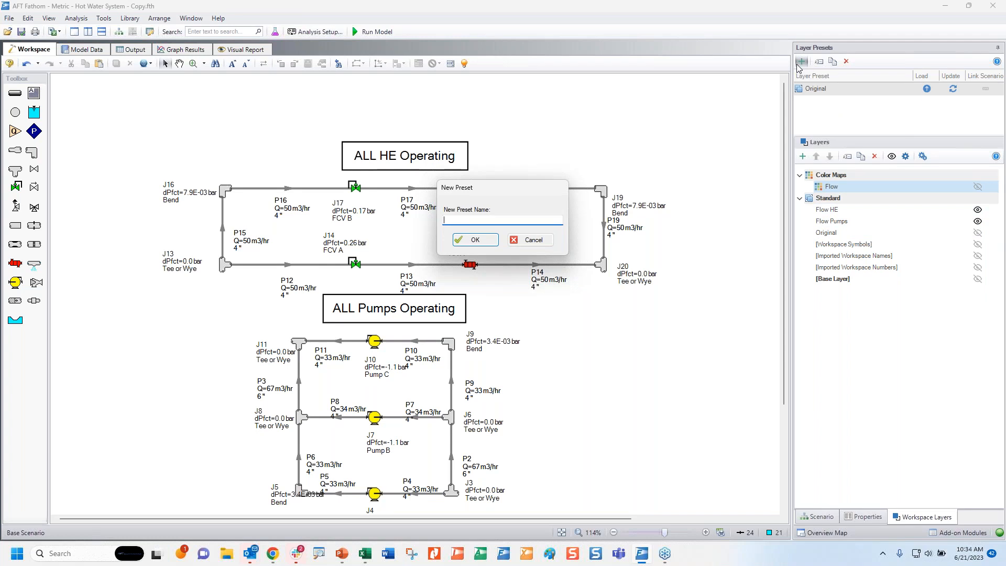
type("Flow Pumps & HE")
triple_click(445, 220)
key("ctrl+c")
left_click(458, 239)
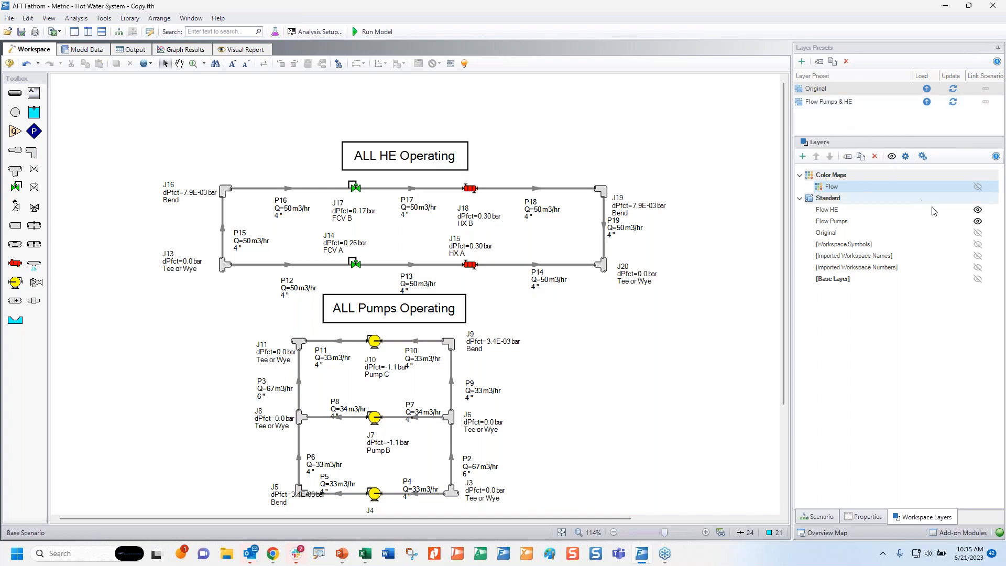
Hide Flow HE and Flow Pumps, test restoring them with the Flow Pumps & HE preset, and load the Original preset
left_click(977, 209)
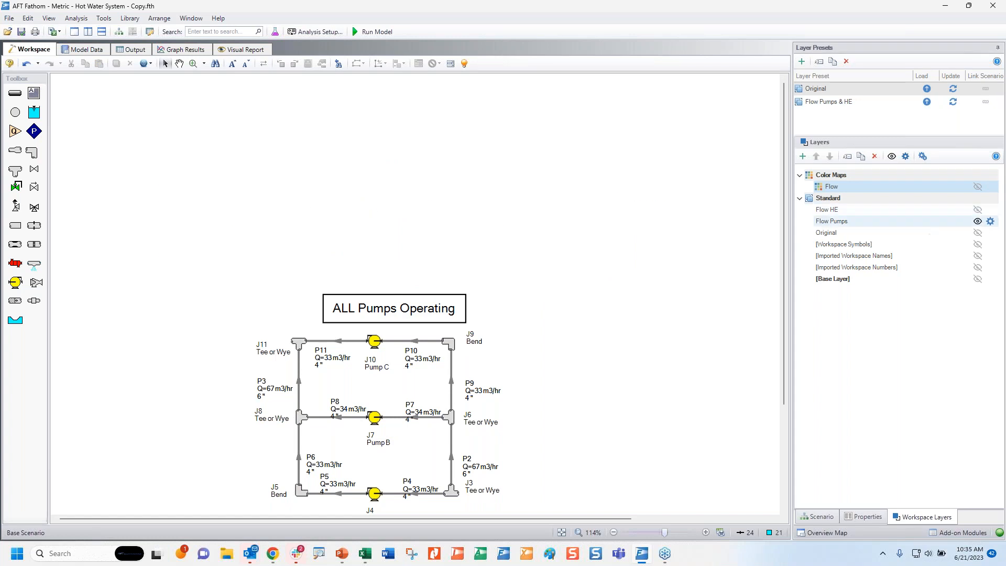
left_click(977, 221)
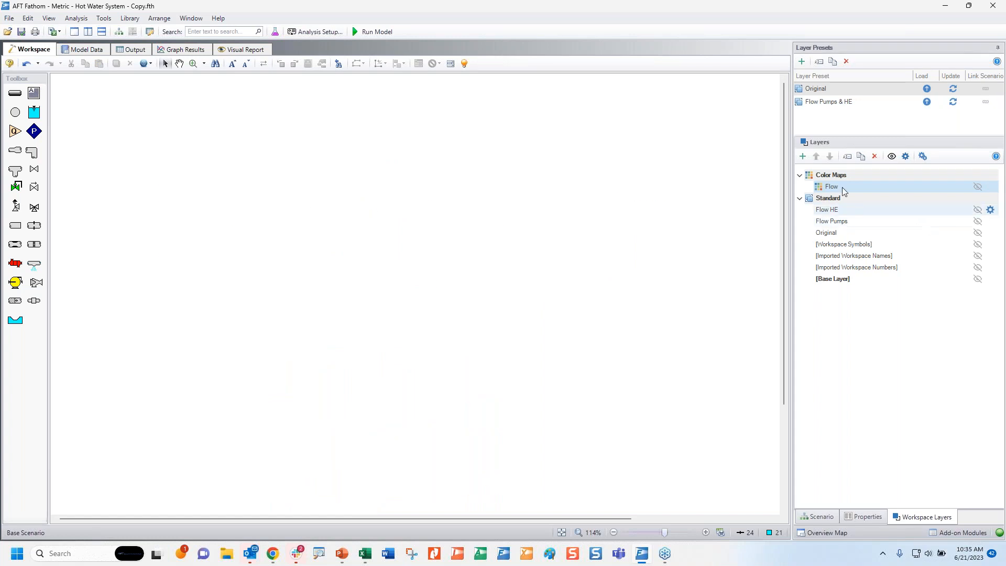
left_click(840, 105)
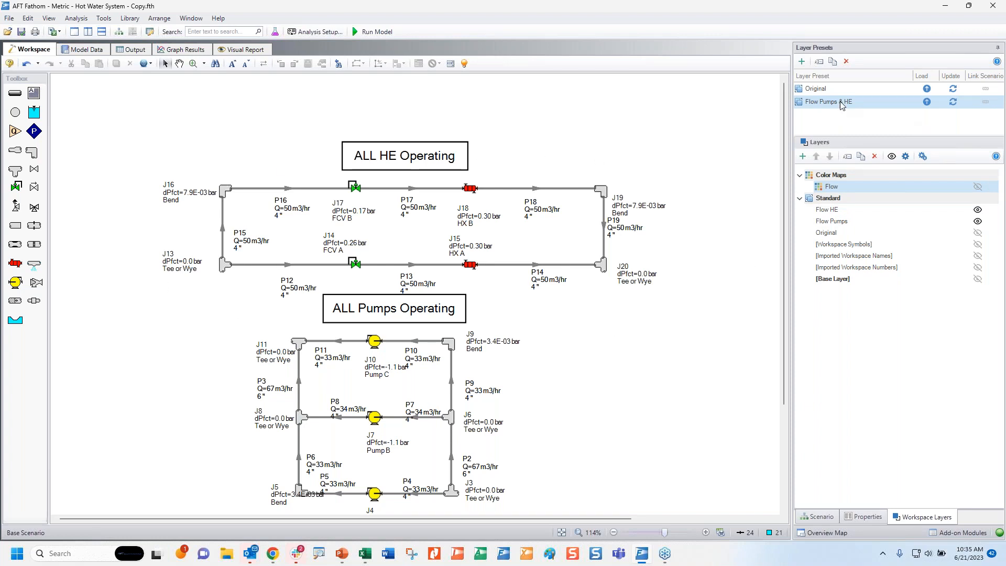
left_click(822, 93)
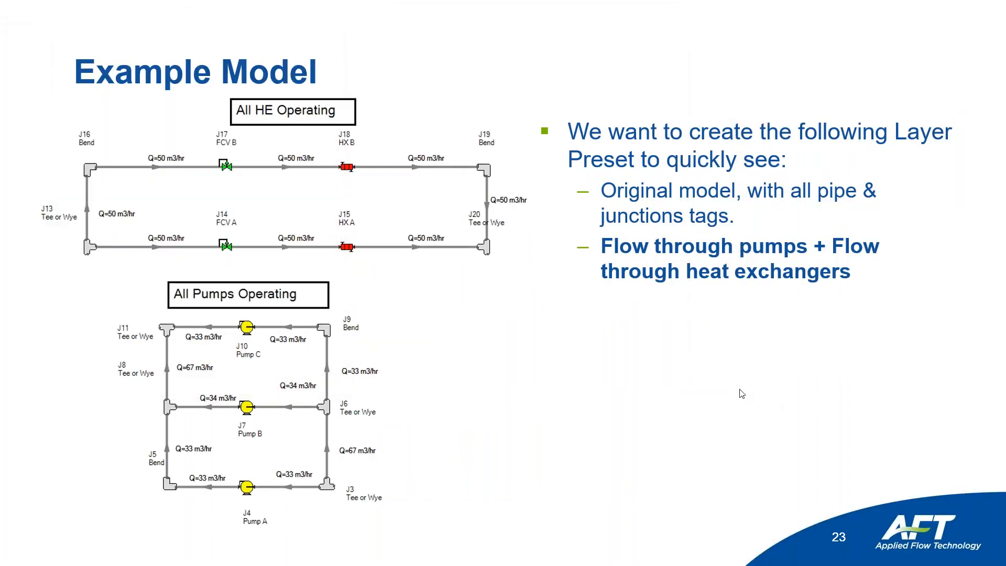
View the slide on the preset that adds the color map, and switch back to AFT Fathom
left_click(740, 389)
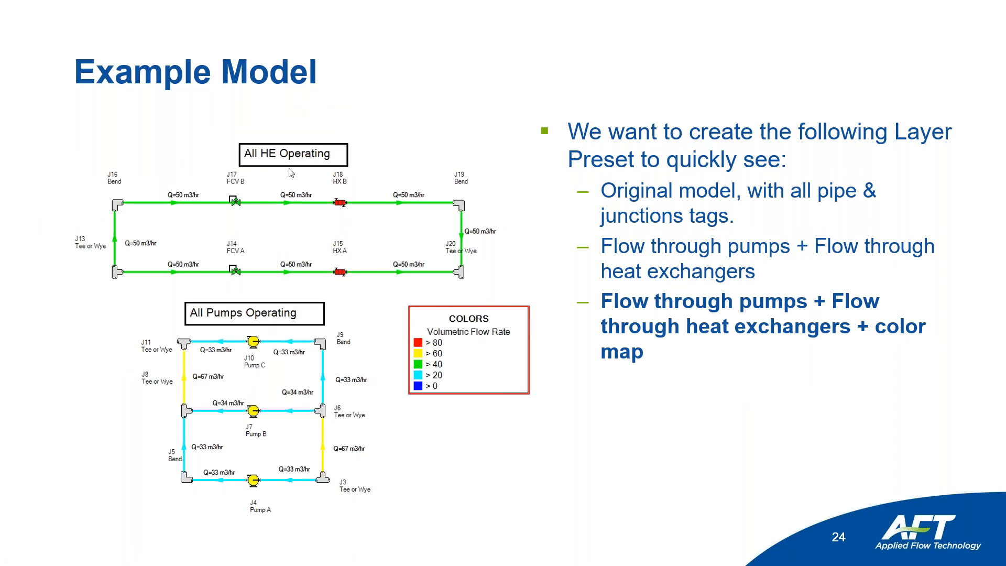
key("alt+Tab")
left_click(749, 102)
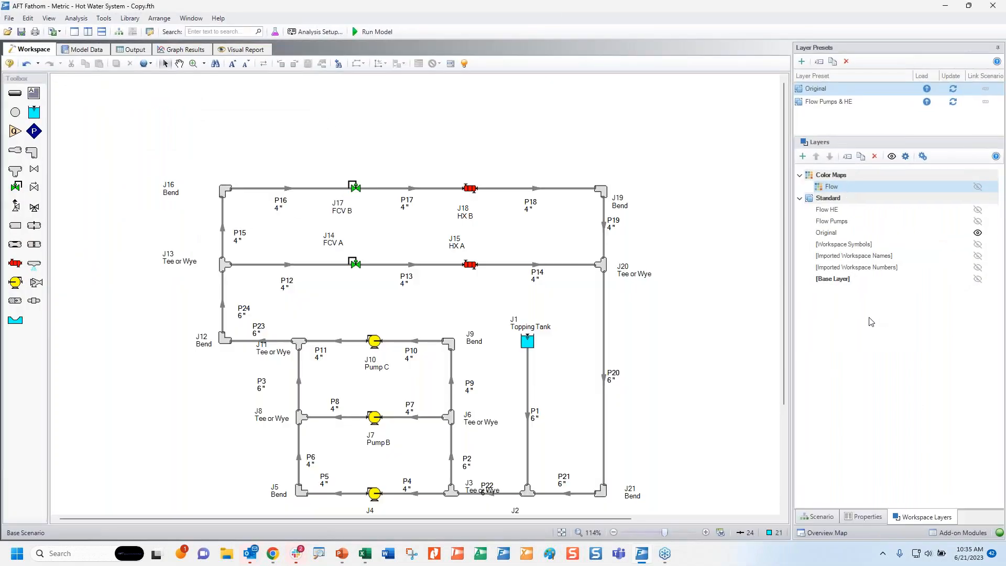
Hide the Original layer and show Flow HE, Flow Pumps and the Flow color map
left_click(978, 233)
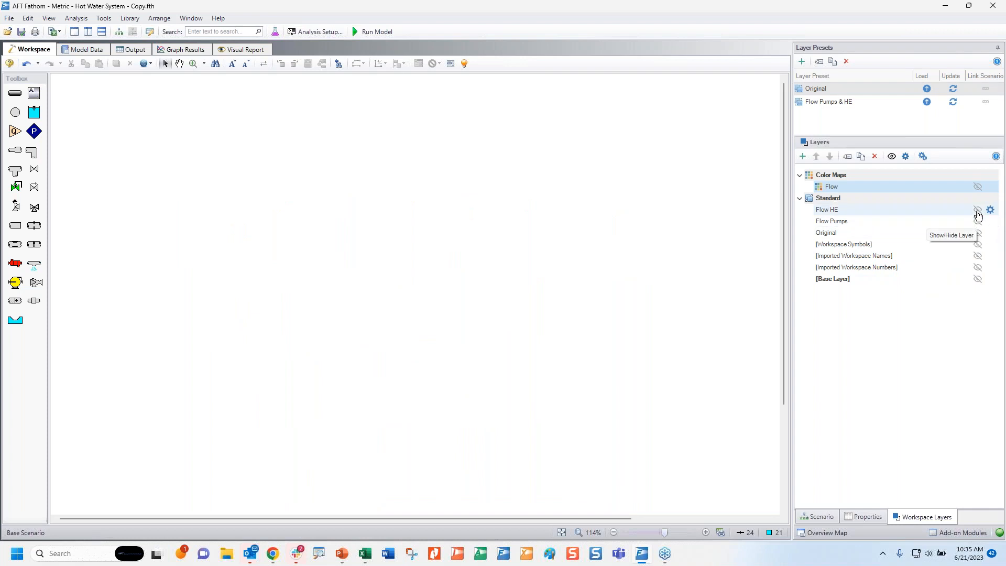
left_click(978, 212)
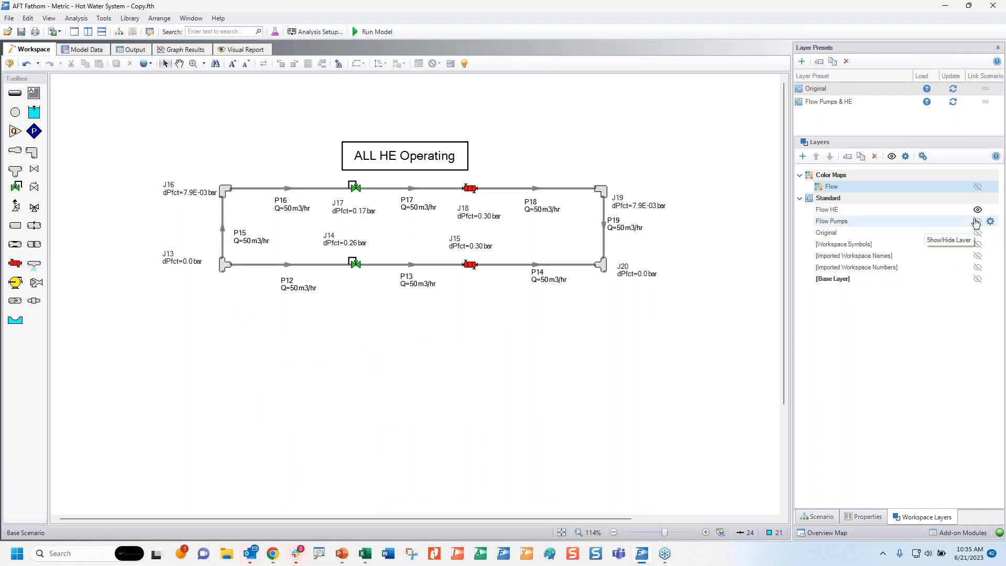
left_click(977, 221)
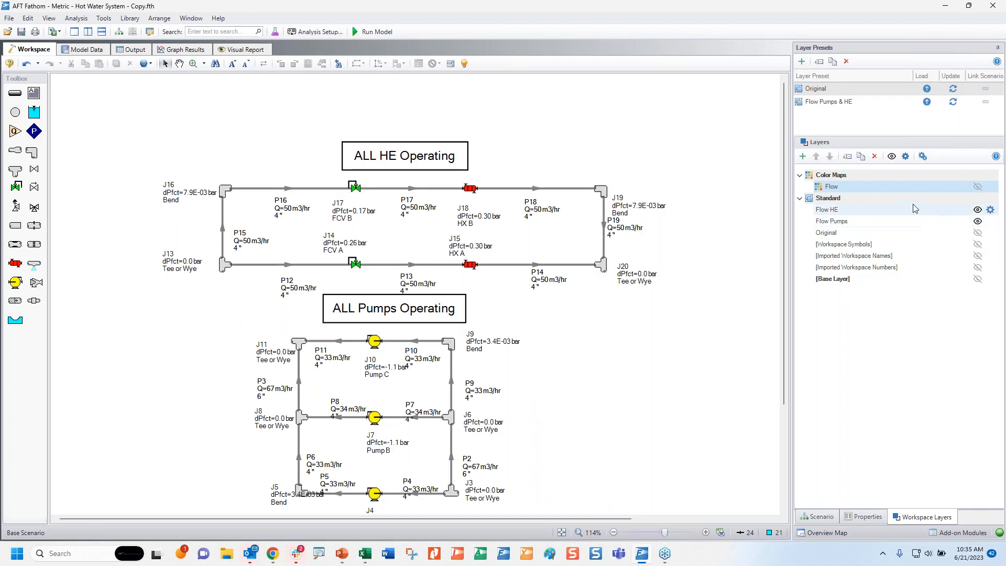
left_click(977, 187)
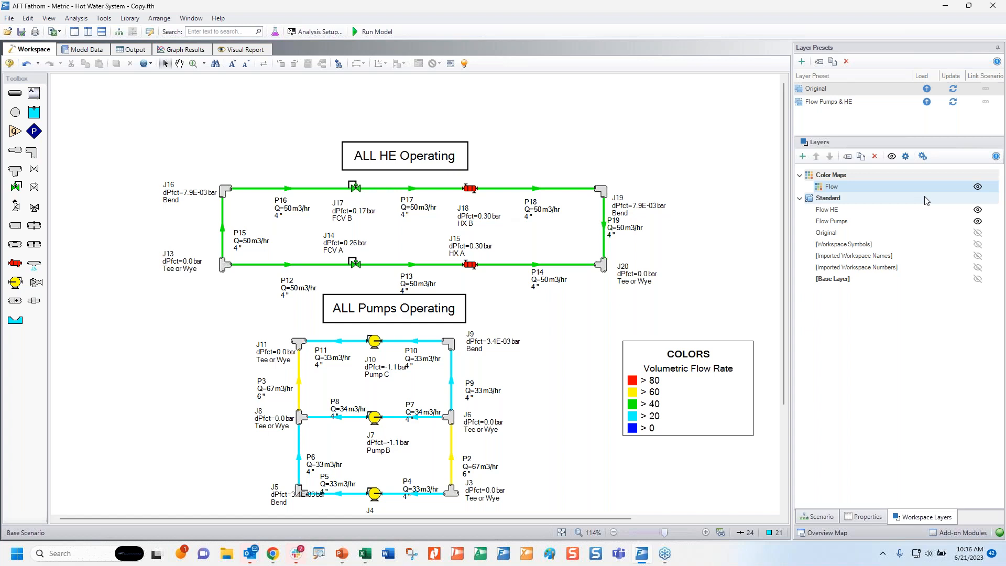
Save the current layer visibility as a new preset named Flow Pumps & HE + Color Map
left_click(803, 62)
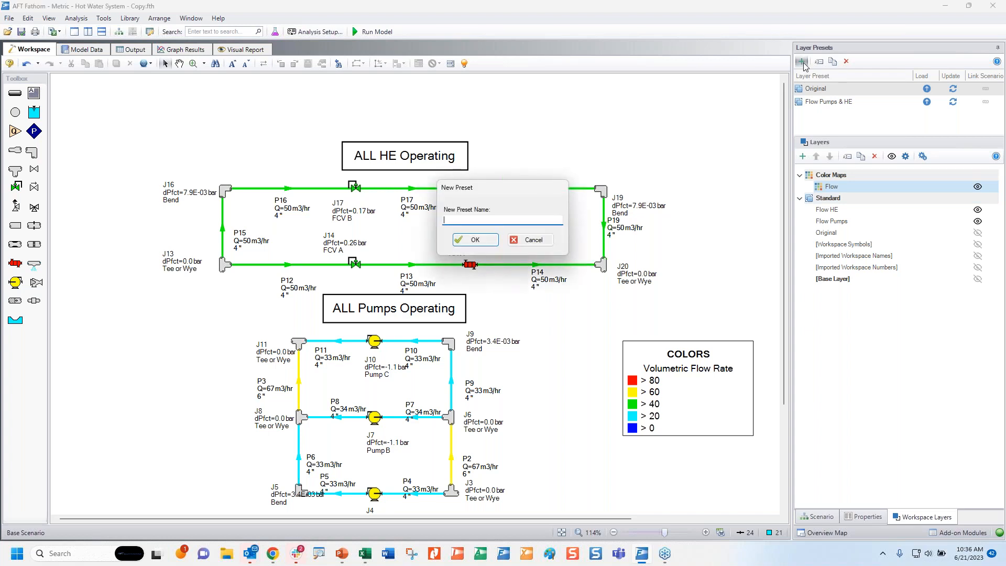
key("ctrl+v")
type("+ Color M")
left_click(491, 246)
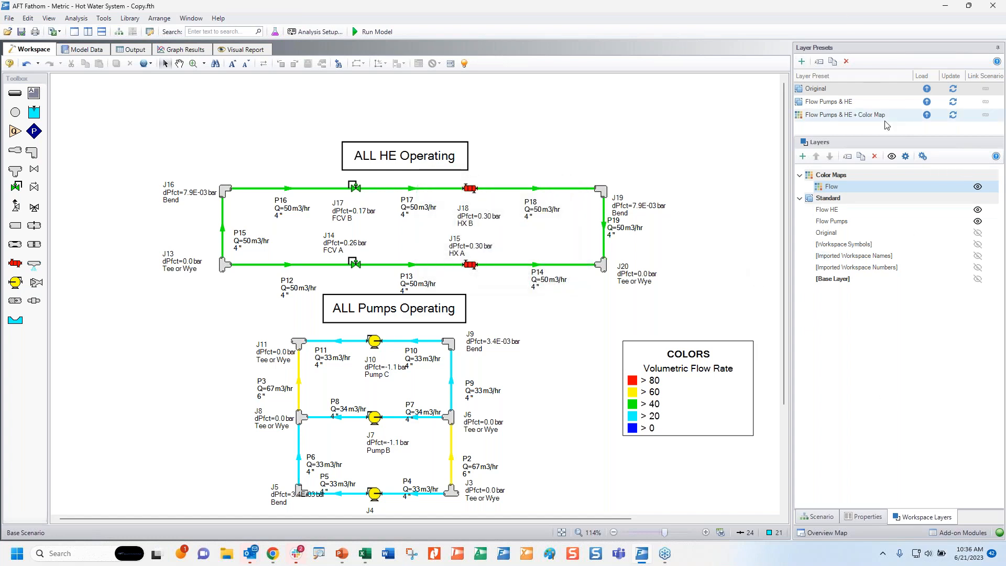
Compare the three layer presets by loading Original, Flow Pumps & HE, and Flow Pumps & HE + Color Map in turn
double_click(822, 89)
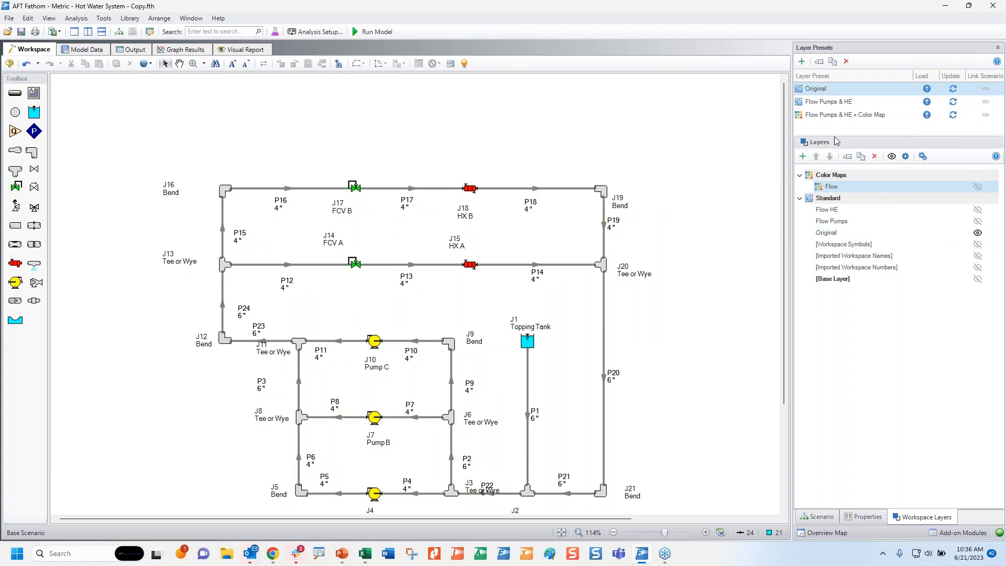
double_click(844, 103)
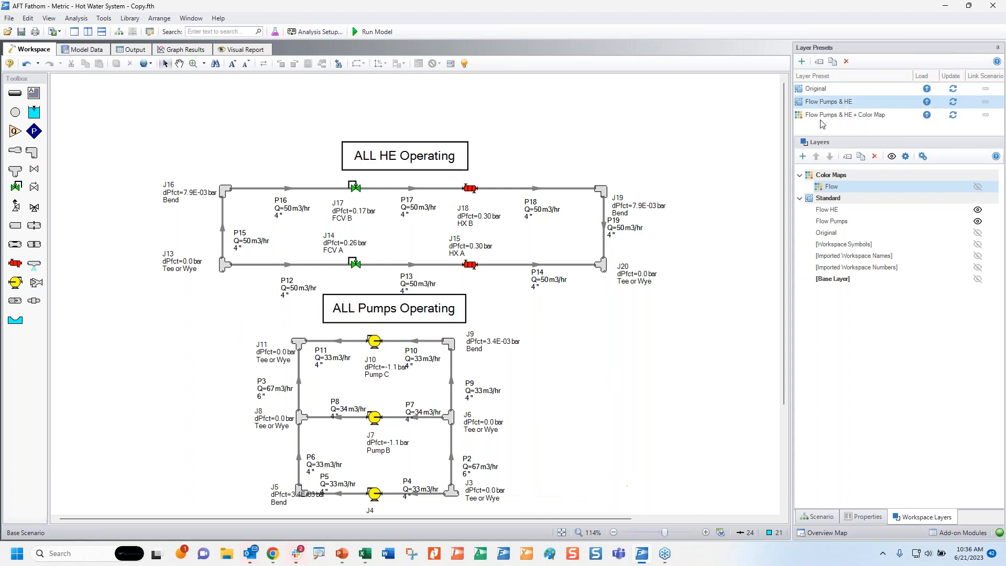
double_click(865, 117)
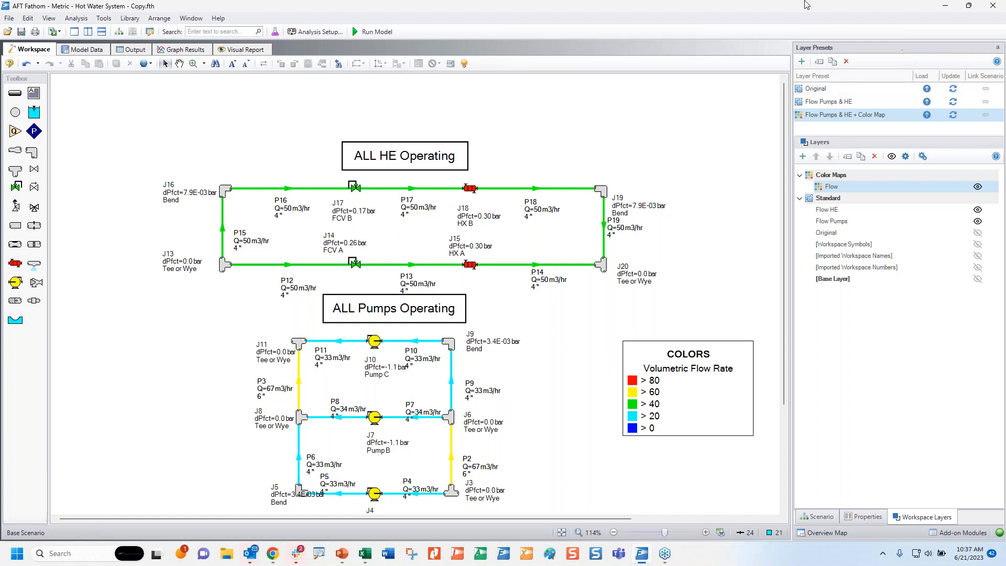
Move the AFT Fathom window off the presentation and advance to the Conclusions slide
left_click_drag(710, 5, 761, 115)
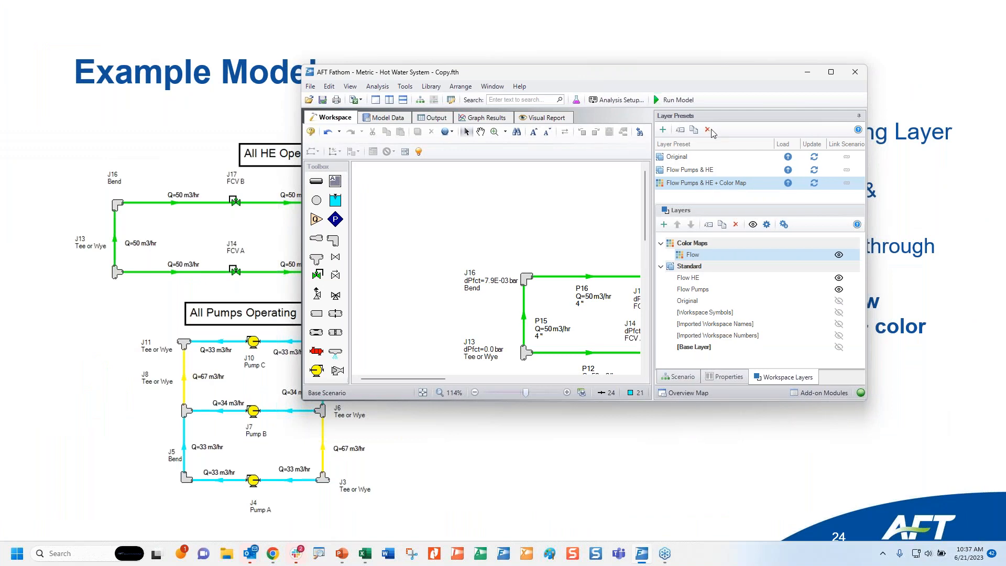
left_click_drag(673, 69, 29, 121)
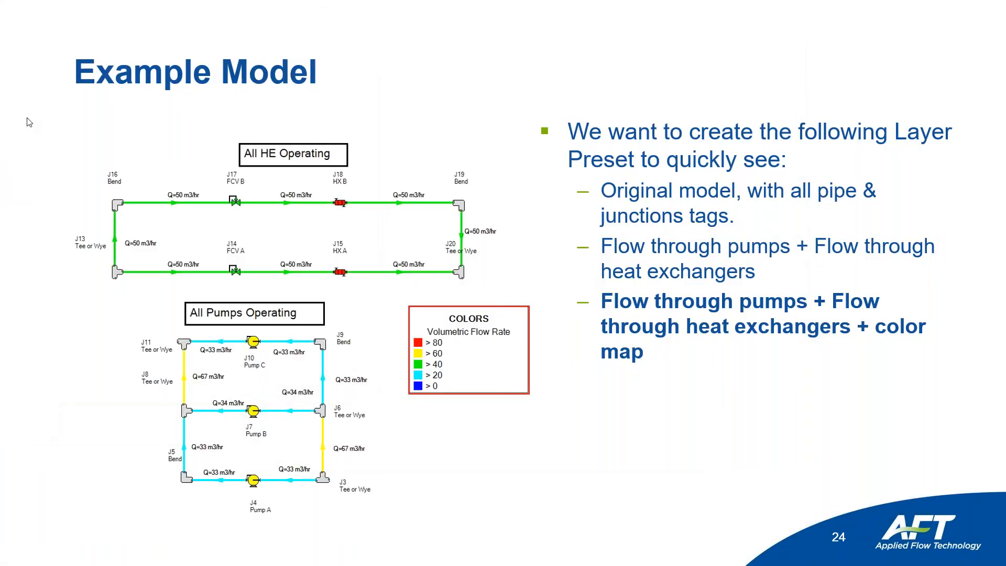
left_click(552, 207)
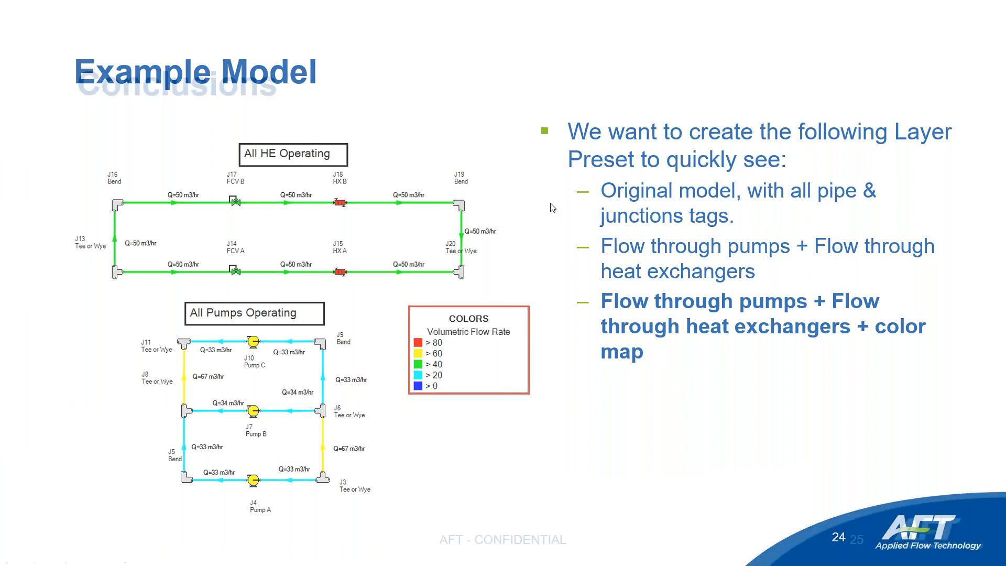